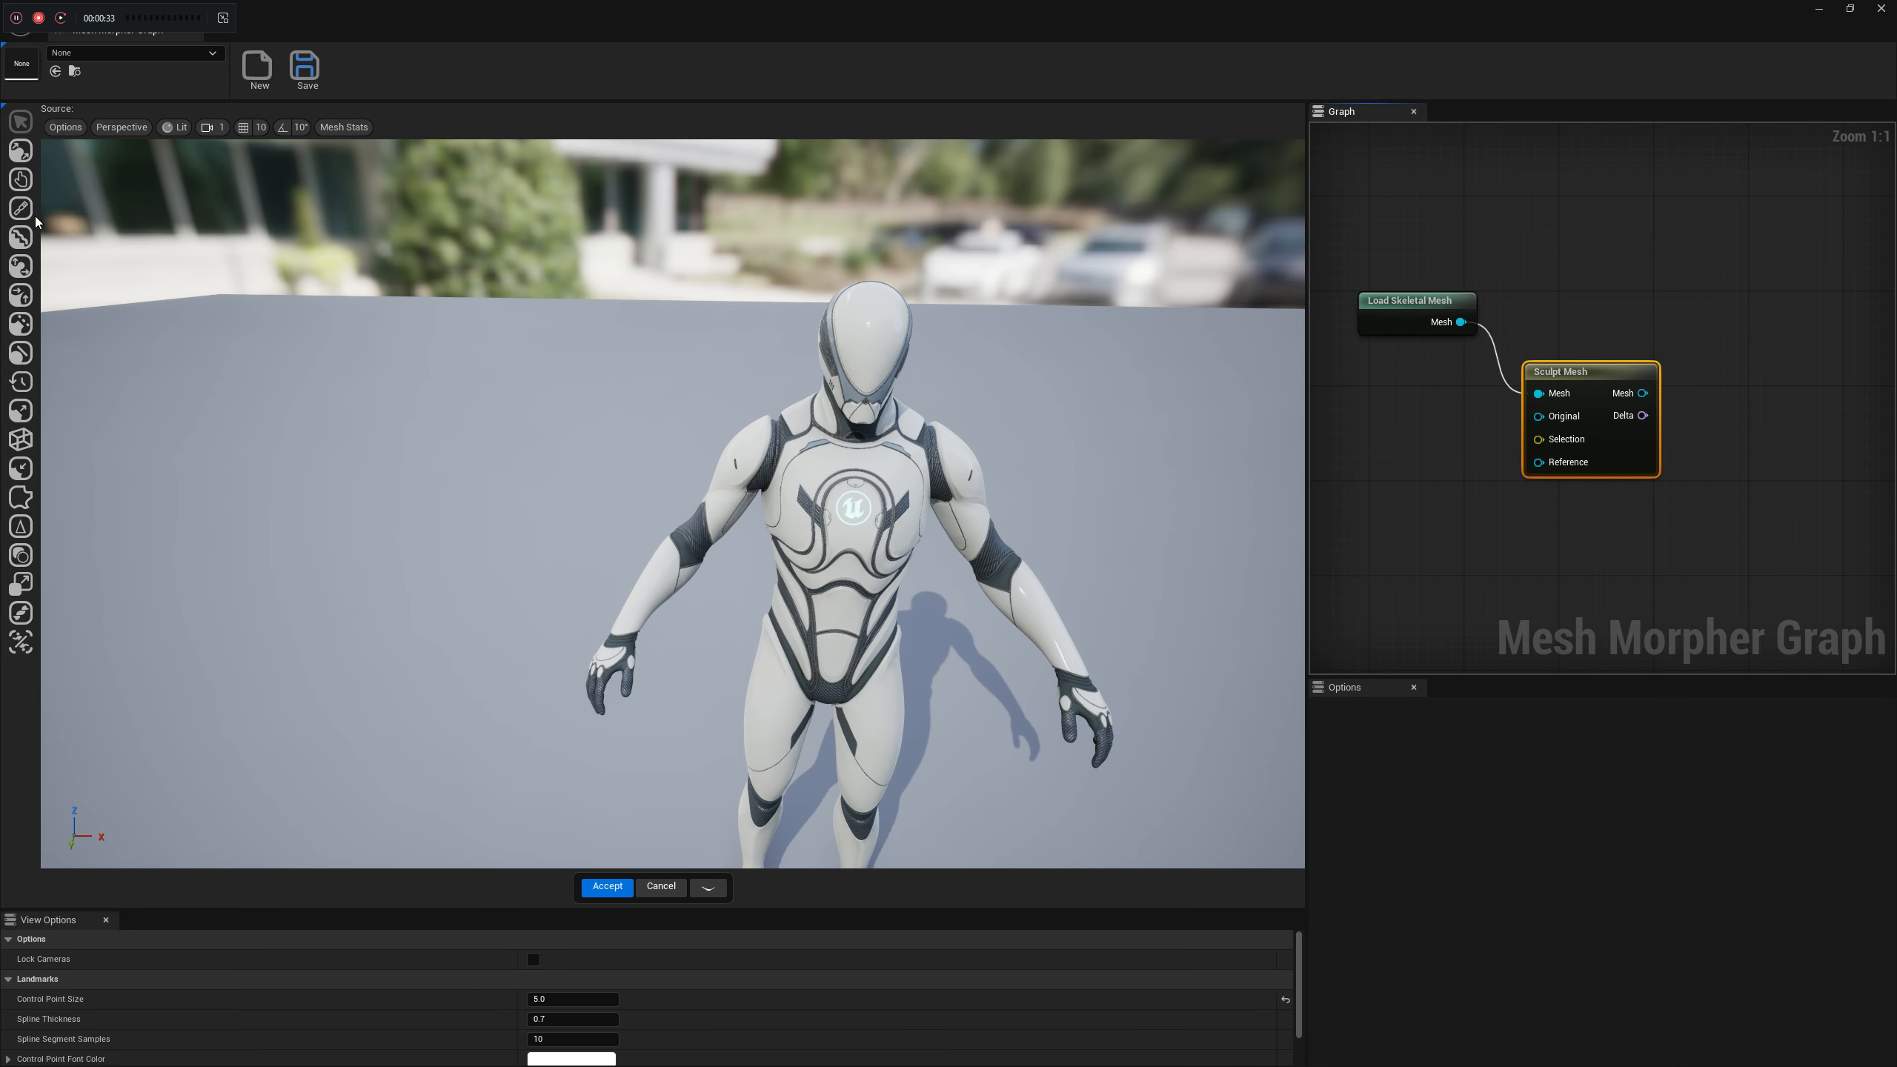
Pull both shoulders of the mannequin outward and upward with the symmetric Move tool in the first Sculpt Mesh node
click(20, 149)
drag(738, 432, 682, 382)
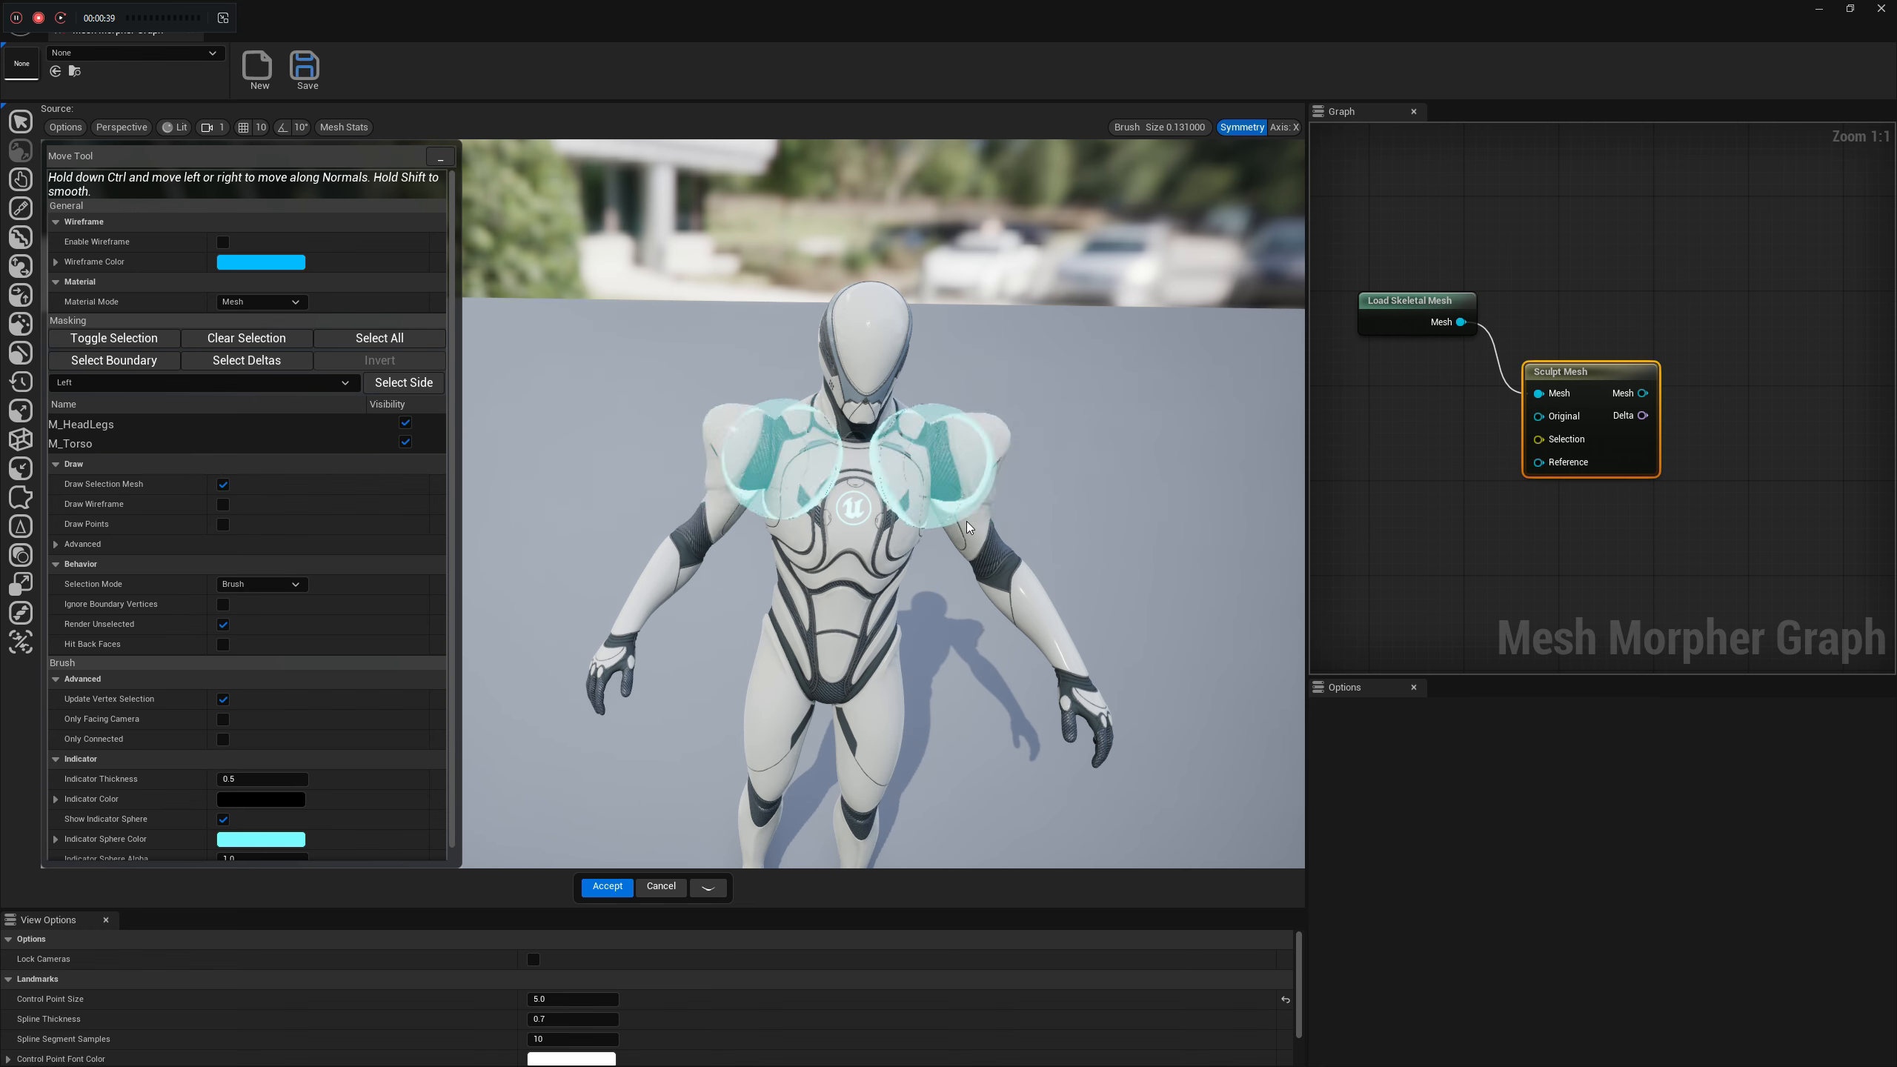
Add a second Sculpt Mesh node fed by the first Sculpt Mesh node's Mesh output
right_drag(1508, 435, 1525, 332)
right_click(1561, 459)
text(sc)
click(1594, 498)
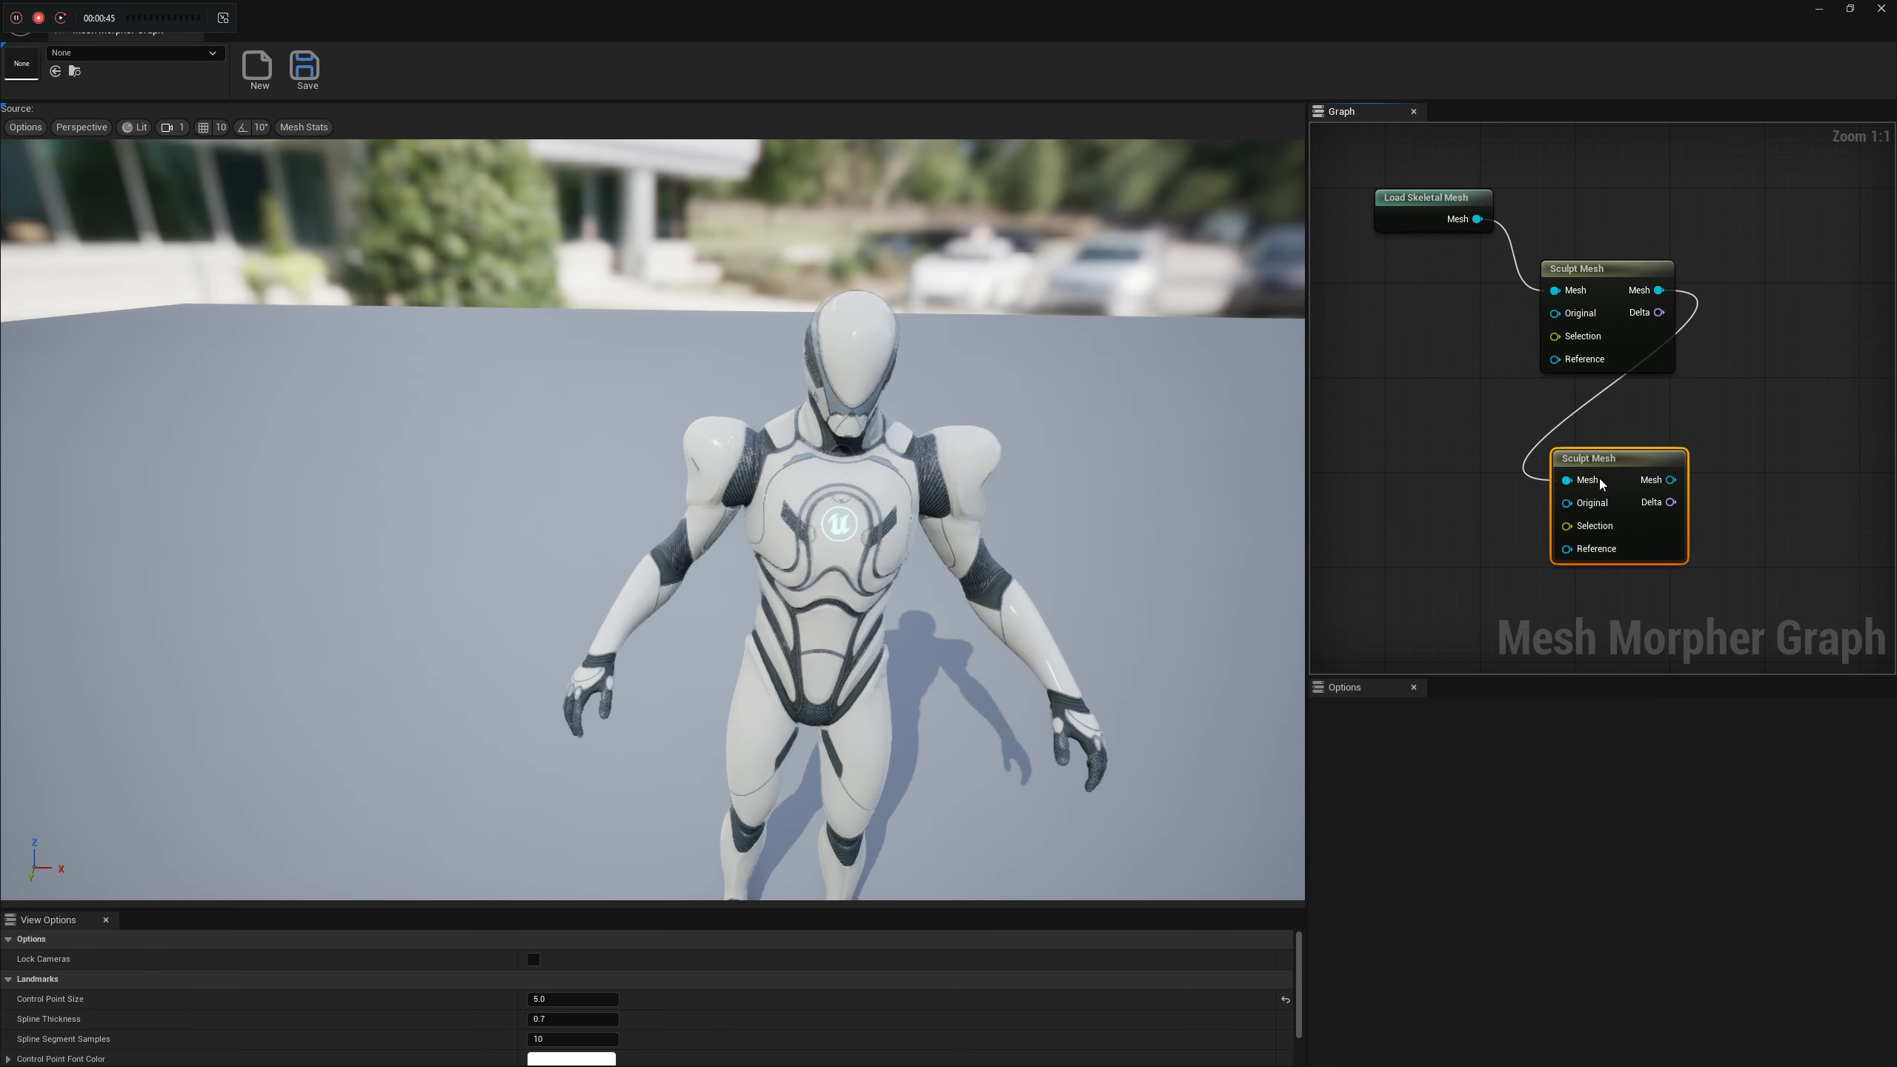
Widen the mannequin's belly and hips with the symmetric Move tool at brush size 0.199 in the second Sculpt Mesh node
click(21, 151)
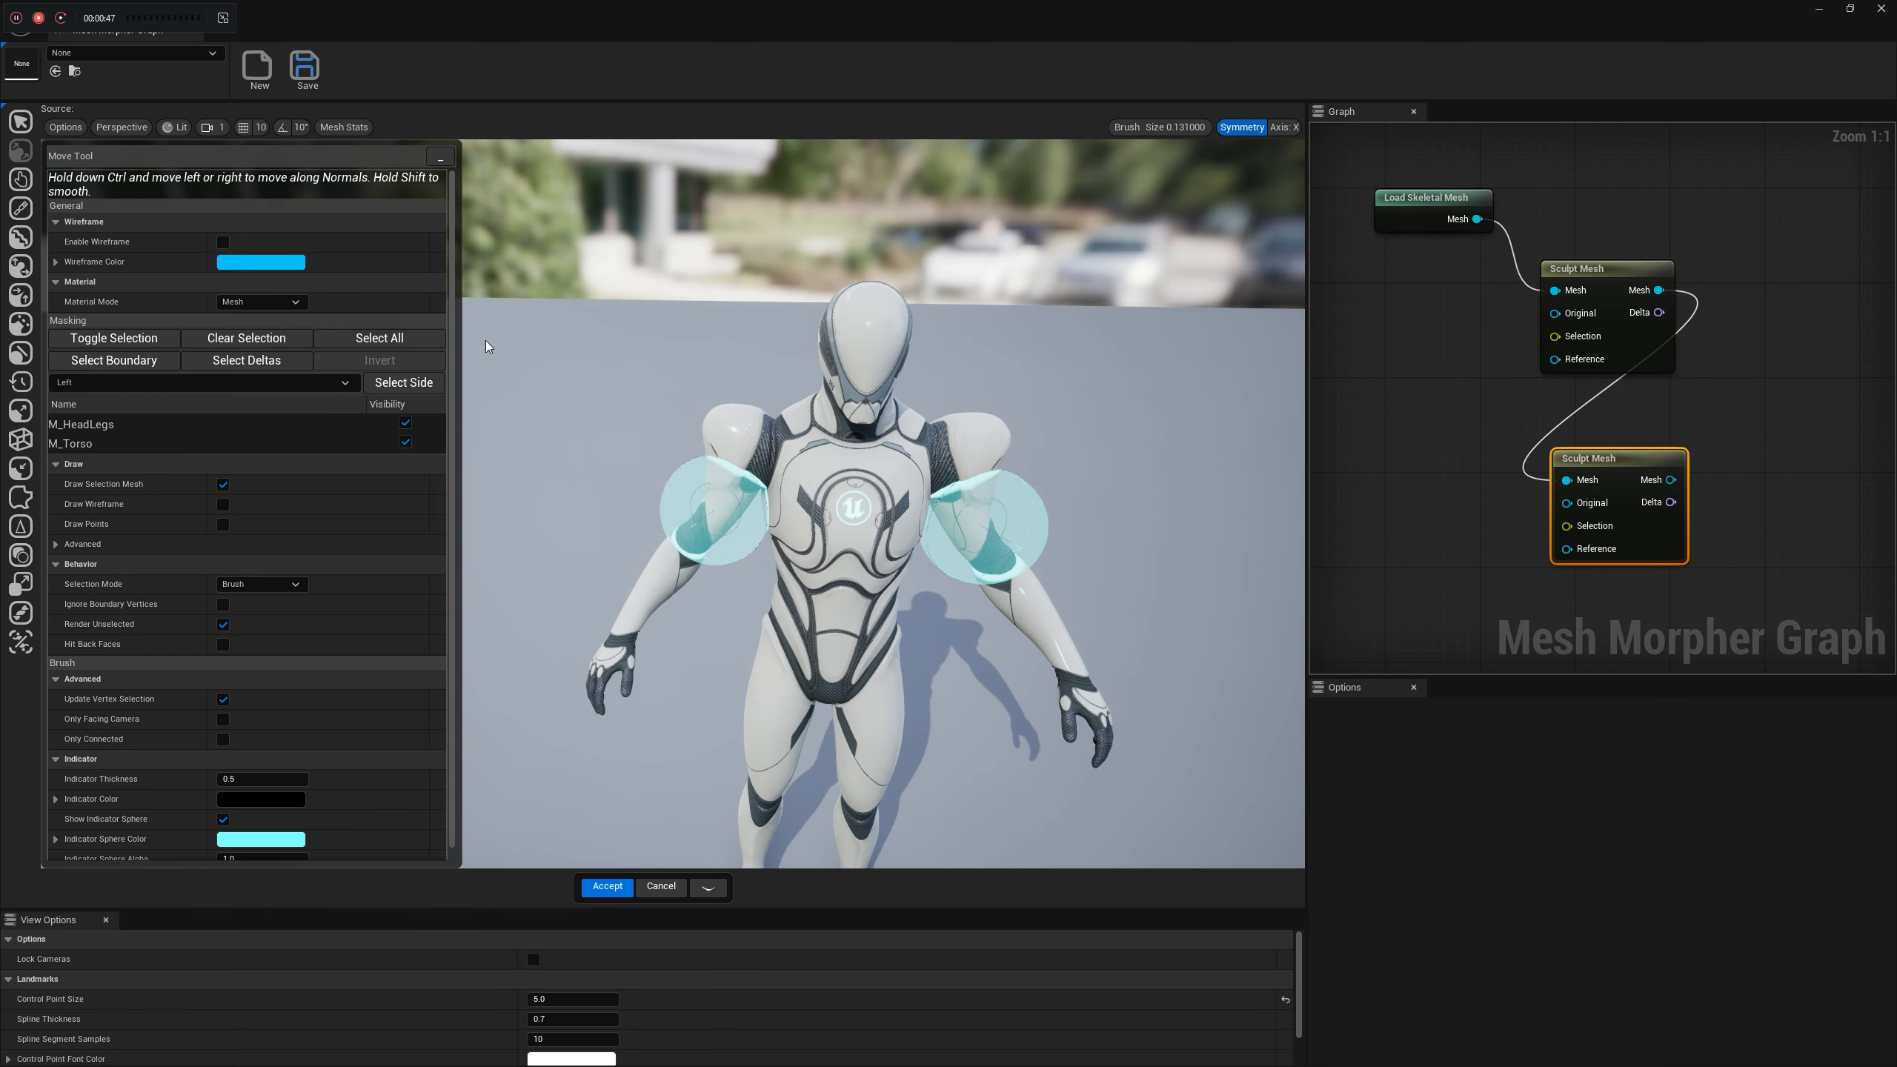
mouse_move(724, 527)
right_down()
mouse_move(702, 620)
mouse_move(721, 538)
mouse_move(672, 560)
mouse_move(721, 549)
mouse_move(696, 532)
right_up()
key(w)
key(s)
key(w)
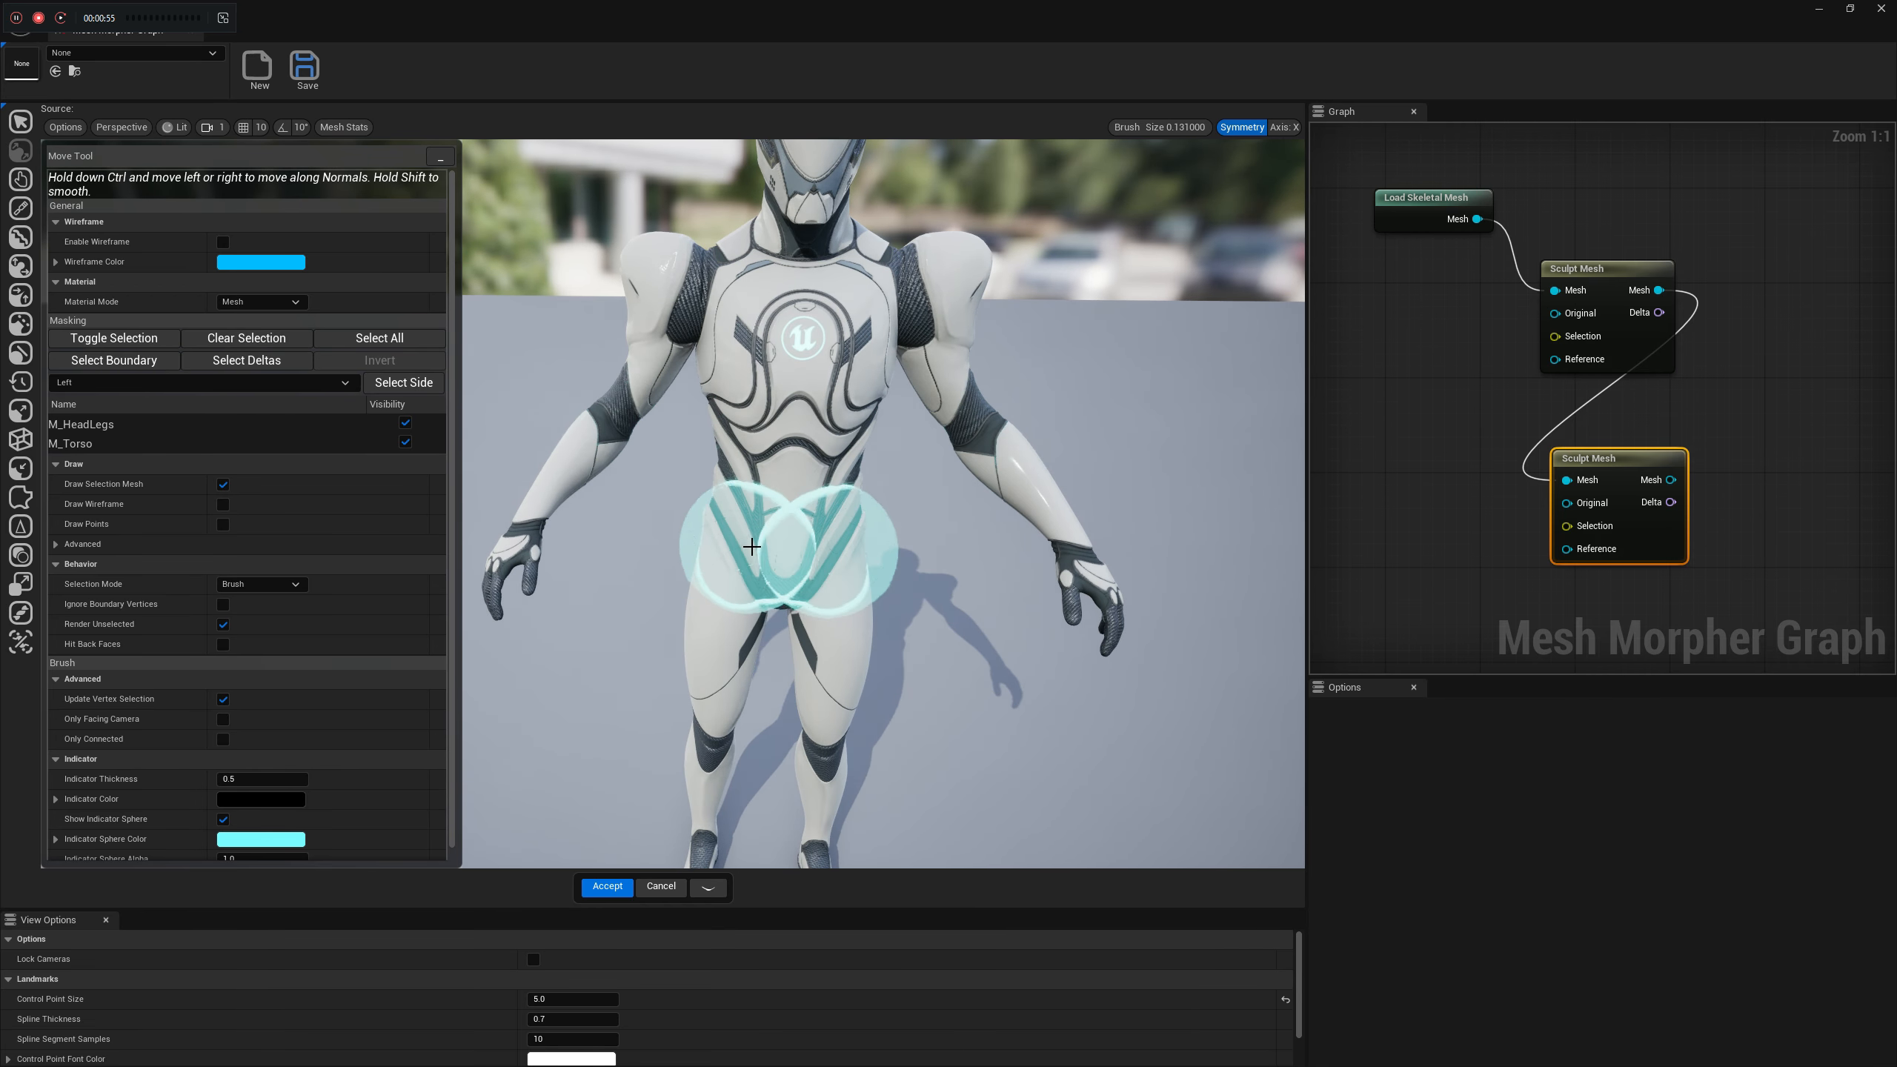
key(b)
mouse_move(724, 493)
mouse_down()
mouse_move(774, 495)
mouse_move(677, 492)
mouse_move(707, 537)
mouse_up()
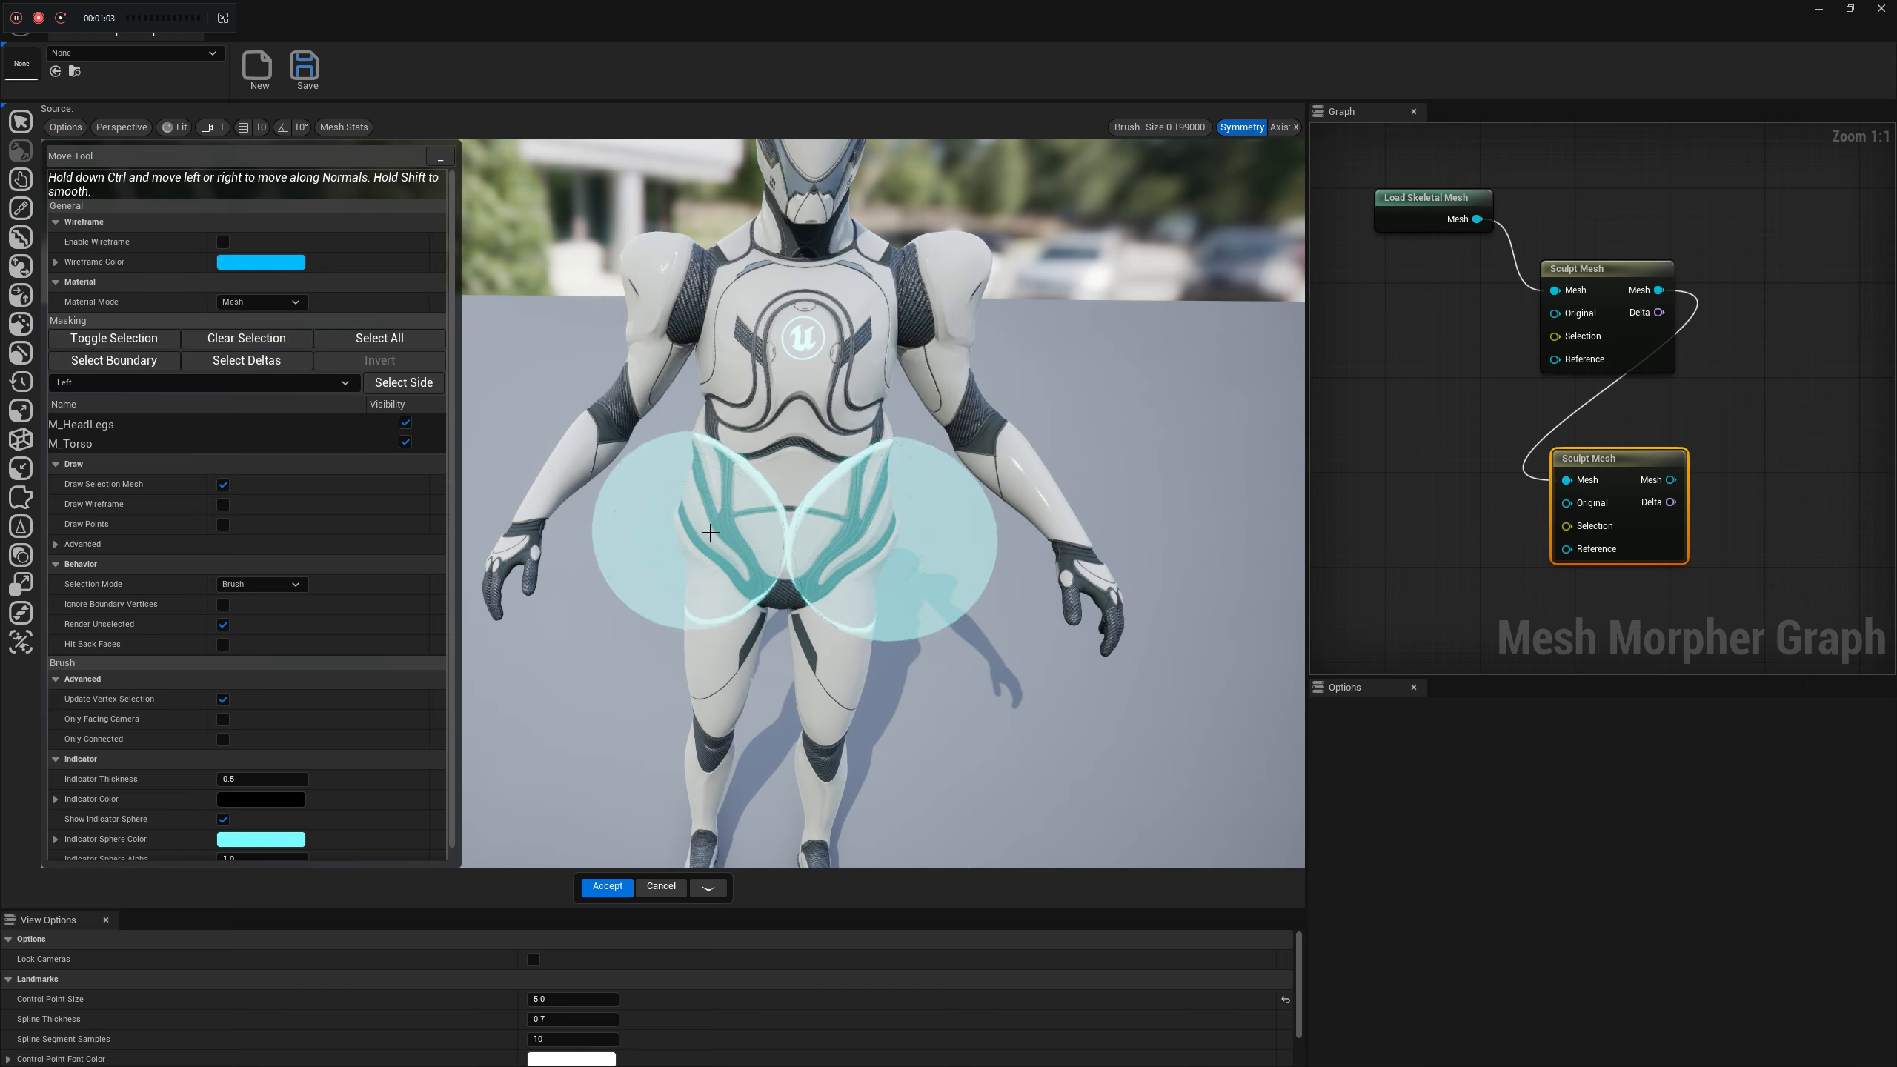
Add a third Sculpt Mesh node fed by the second Sculpt Mesh node's Mesh output
right_drag(1350, 380, 1322, 296)
right_click(1705, 523)
text(sc)
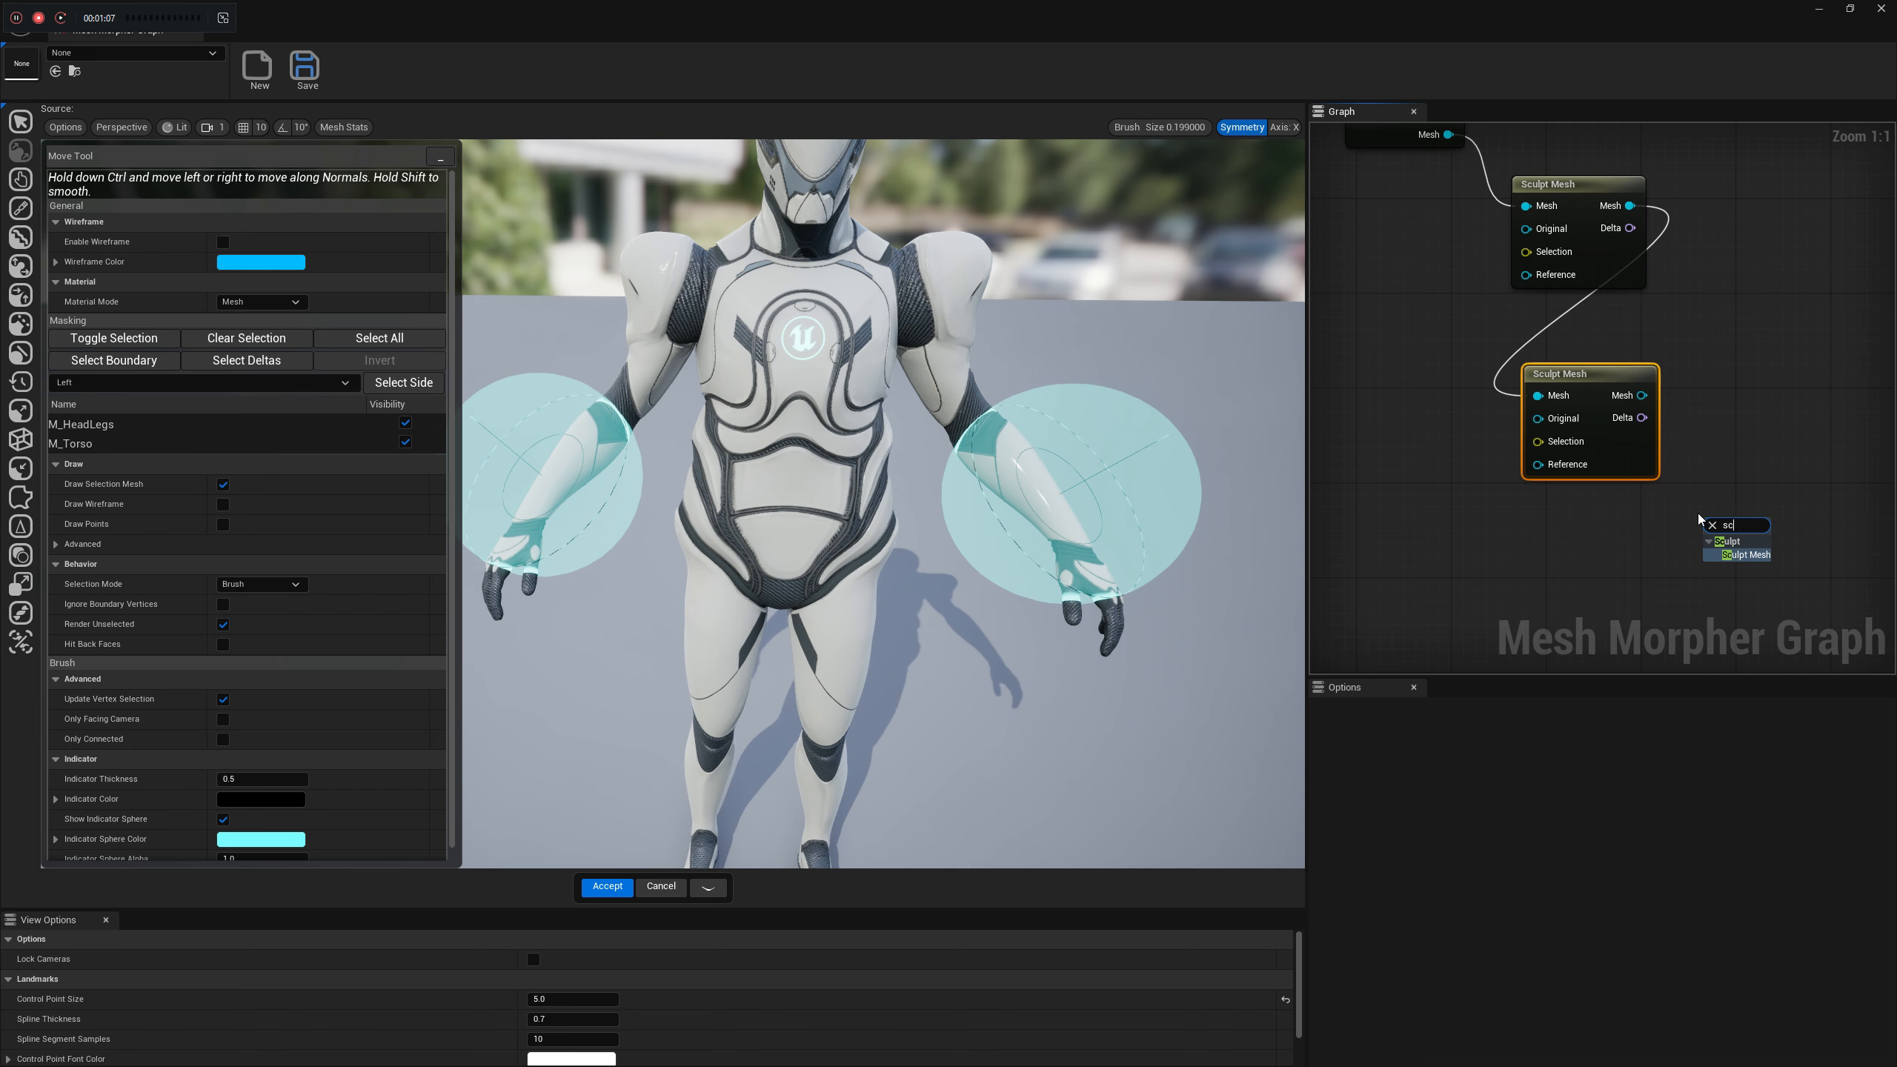
click(1743, 557)
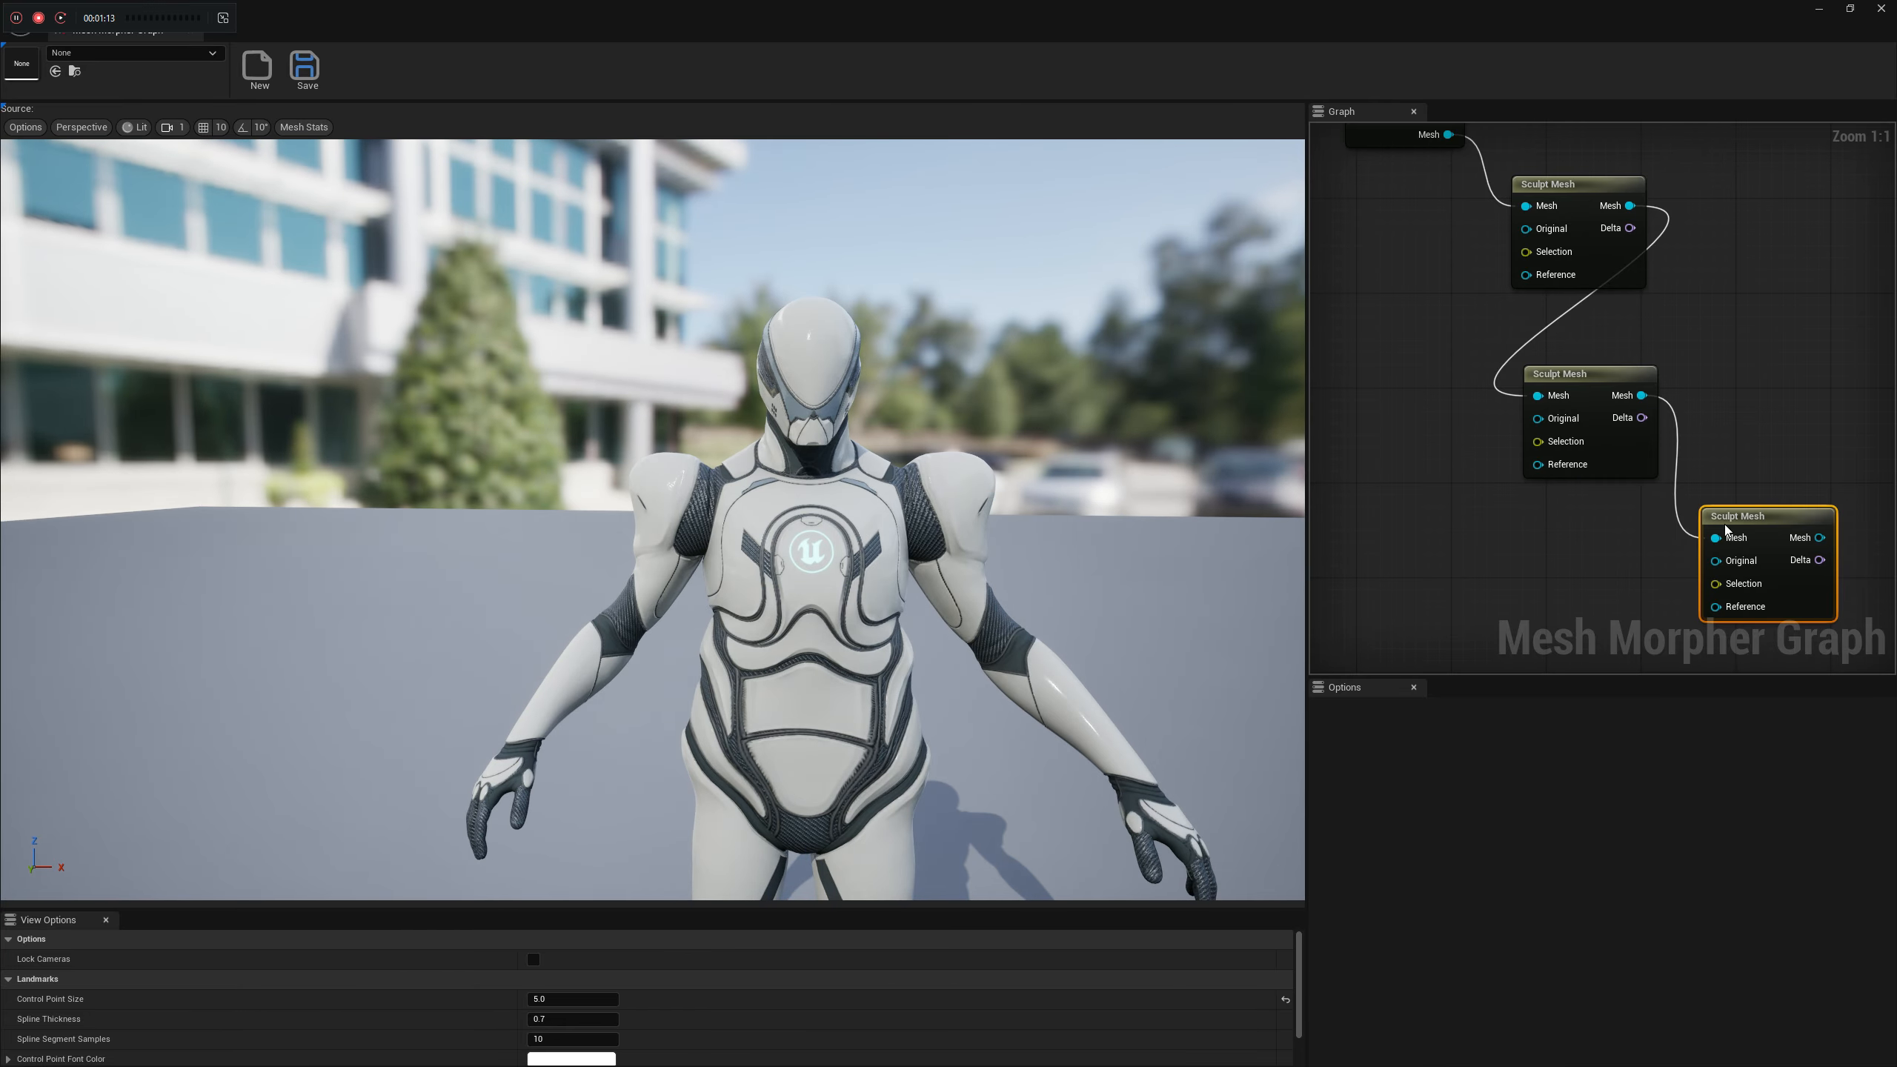
Pull the top of the mannequin's head upward into two horns with the symmetric Move tool in the third Sculpt Mesh node
right_drag(813, 340, 784, 340)
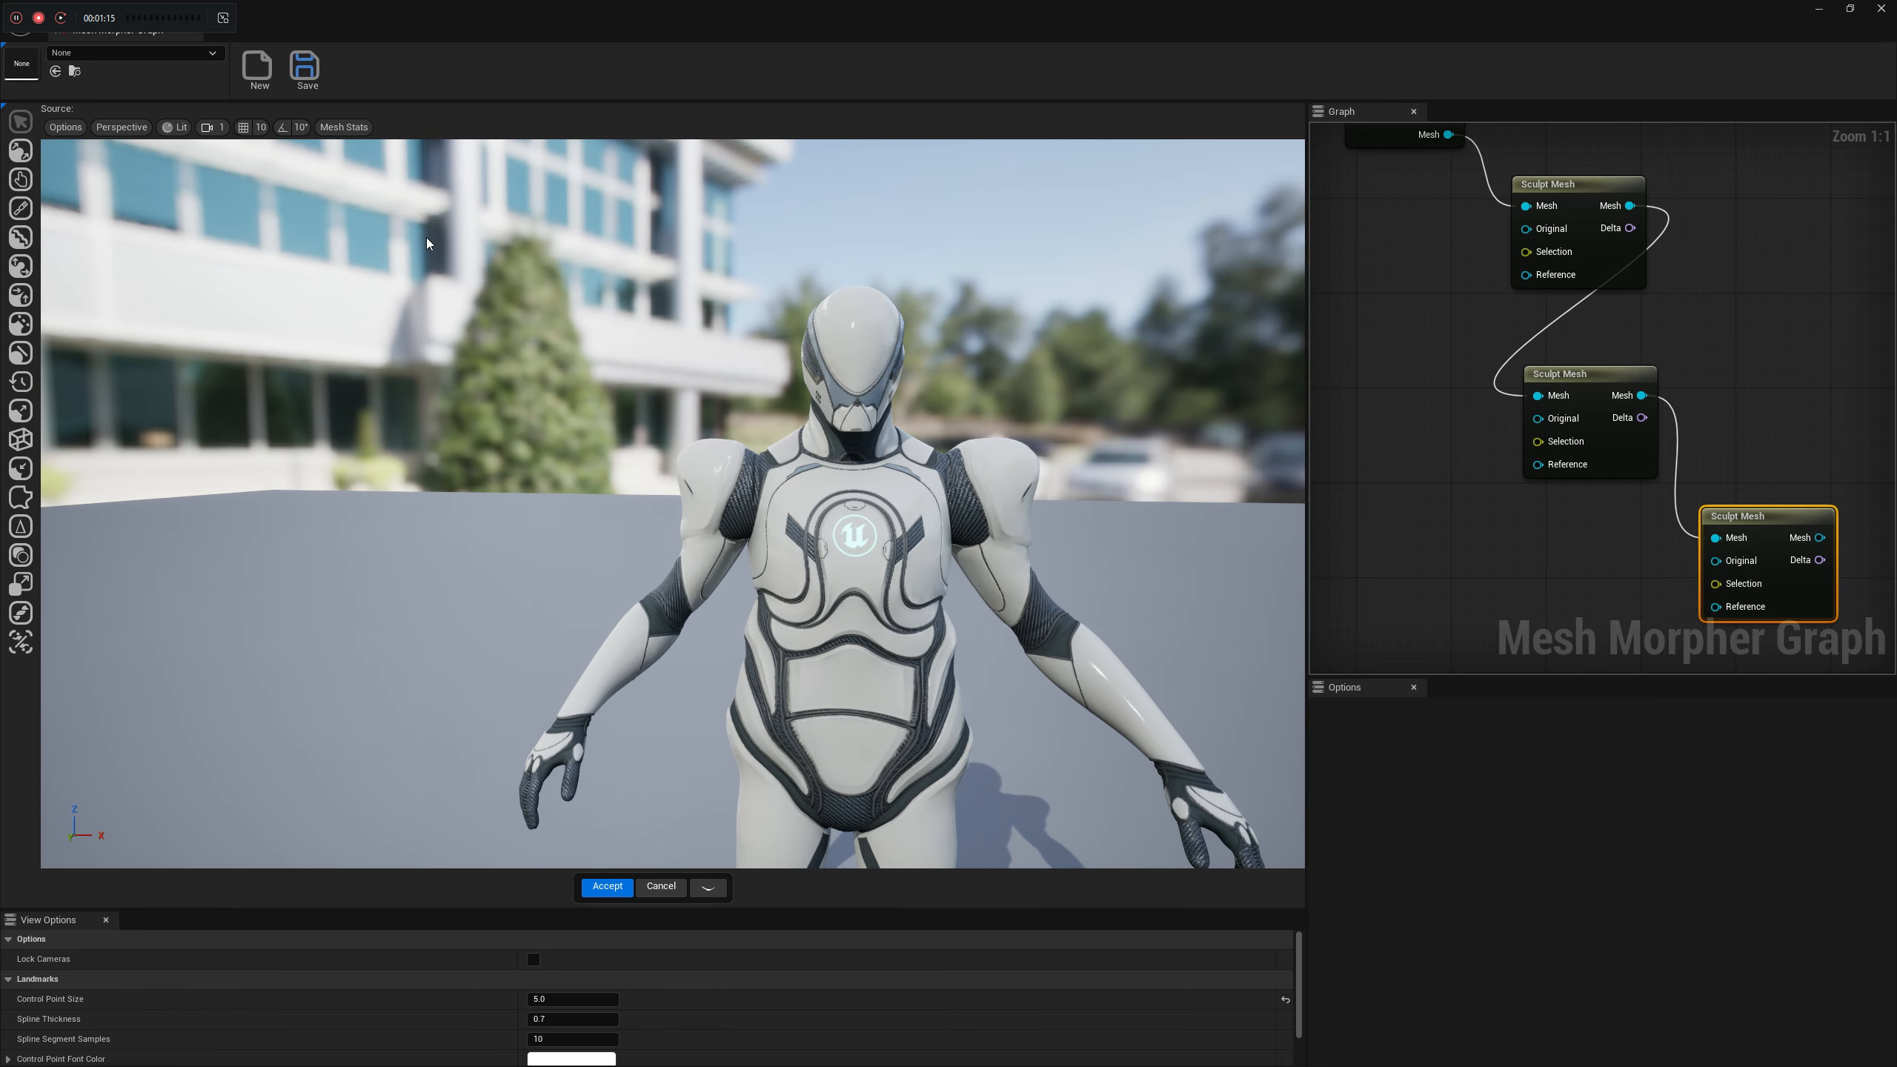
click(21, 152)
mouse_move(862, 330)
mouse_down()
mouse_move(755, 326)
mouse_move(778, 281)
mouse_move(763, 246)
mouse_move(796, 266)
mouse_up()
scroll(801, 414, down, 4)
right_drag(800, 414, 783, 441)
key(w)
key(s)
Arrange the three Sculpt Mesh nodes in one horizontal row in the graph
right_drag(1691, 378, 1605, 456)
drag(1493, 452, 1645, 262)
mouse_move(1670, 595)
mouse_down()
mouse_move(1822, 291)
mouse_move(1805, 263)
mouse_up()
right_drag(1674, 431, 1613, 450)
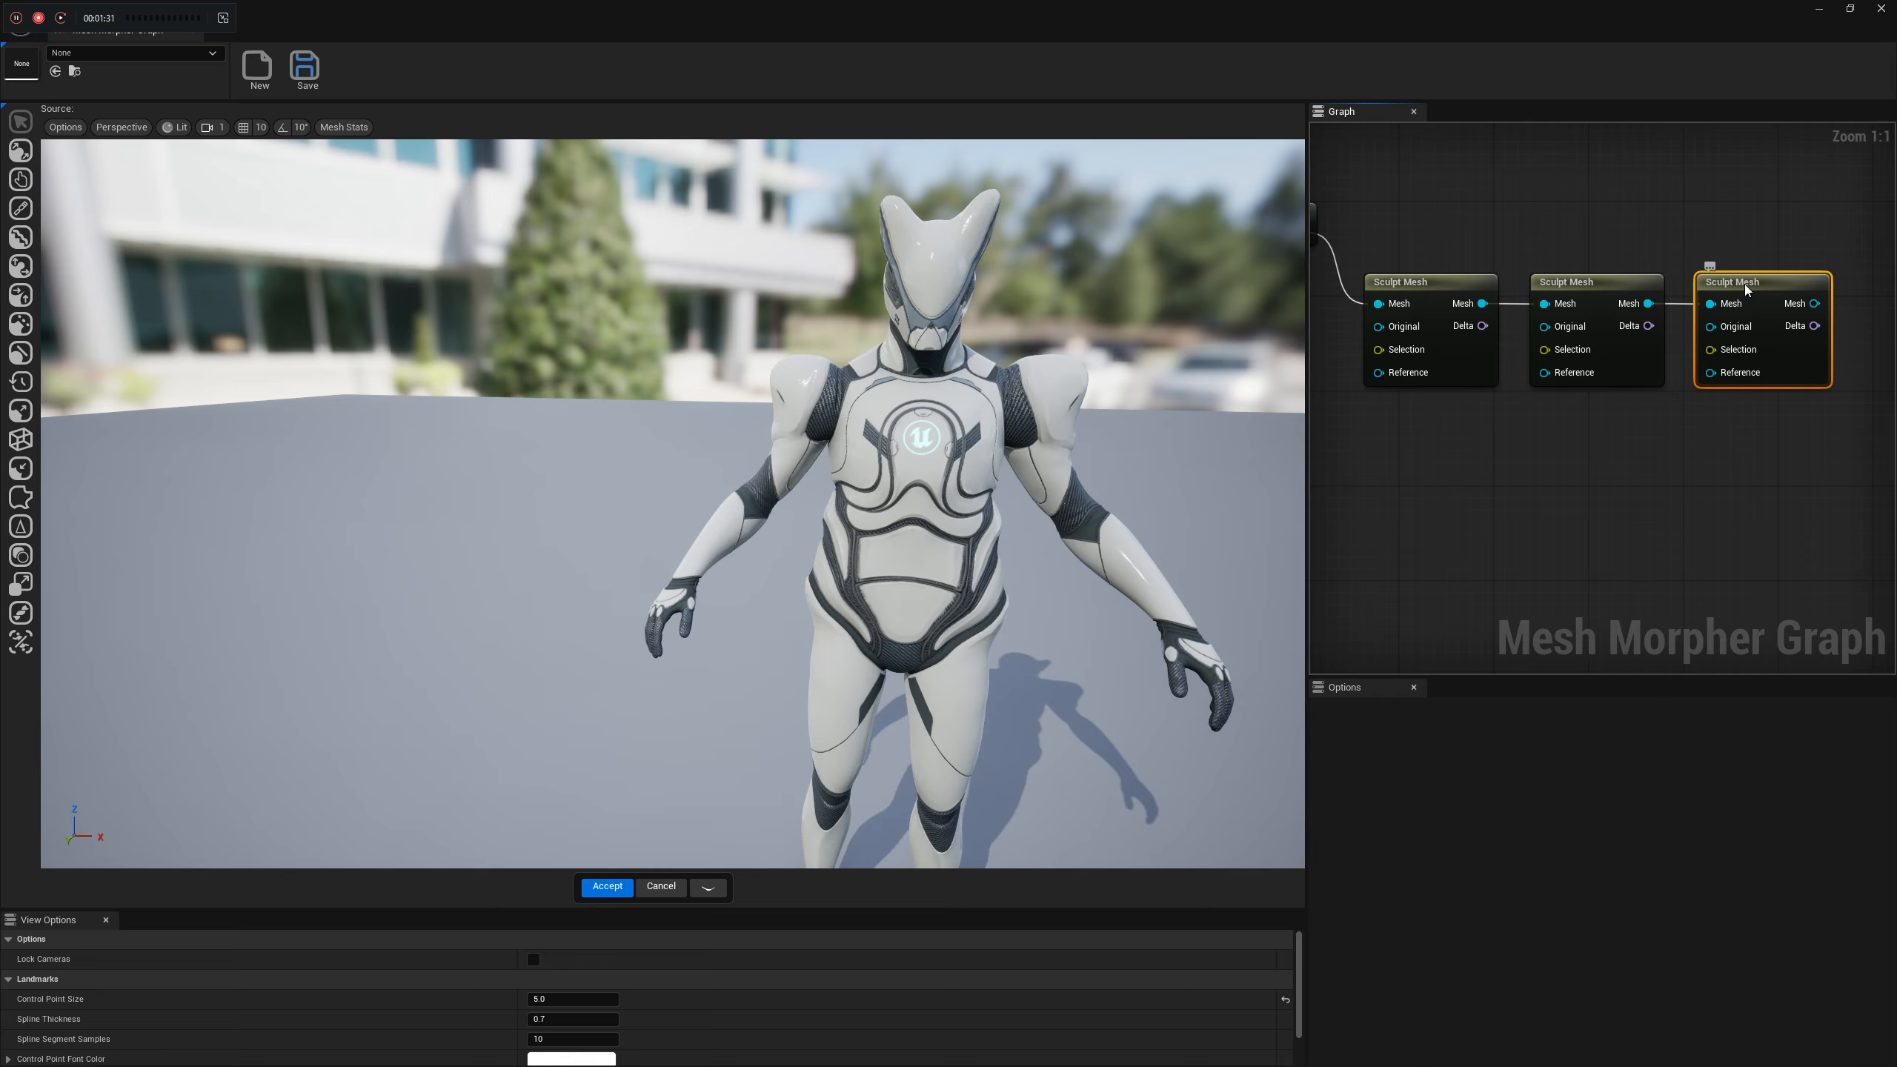
drag(1712, 278, 1724, 277)
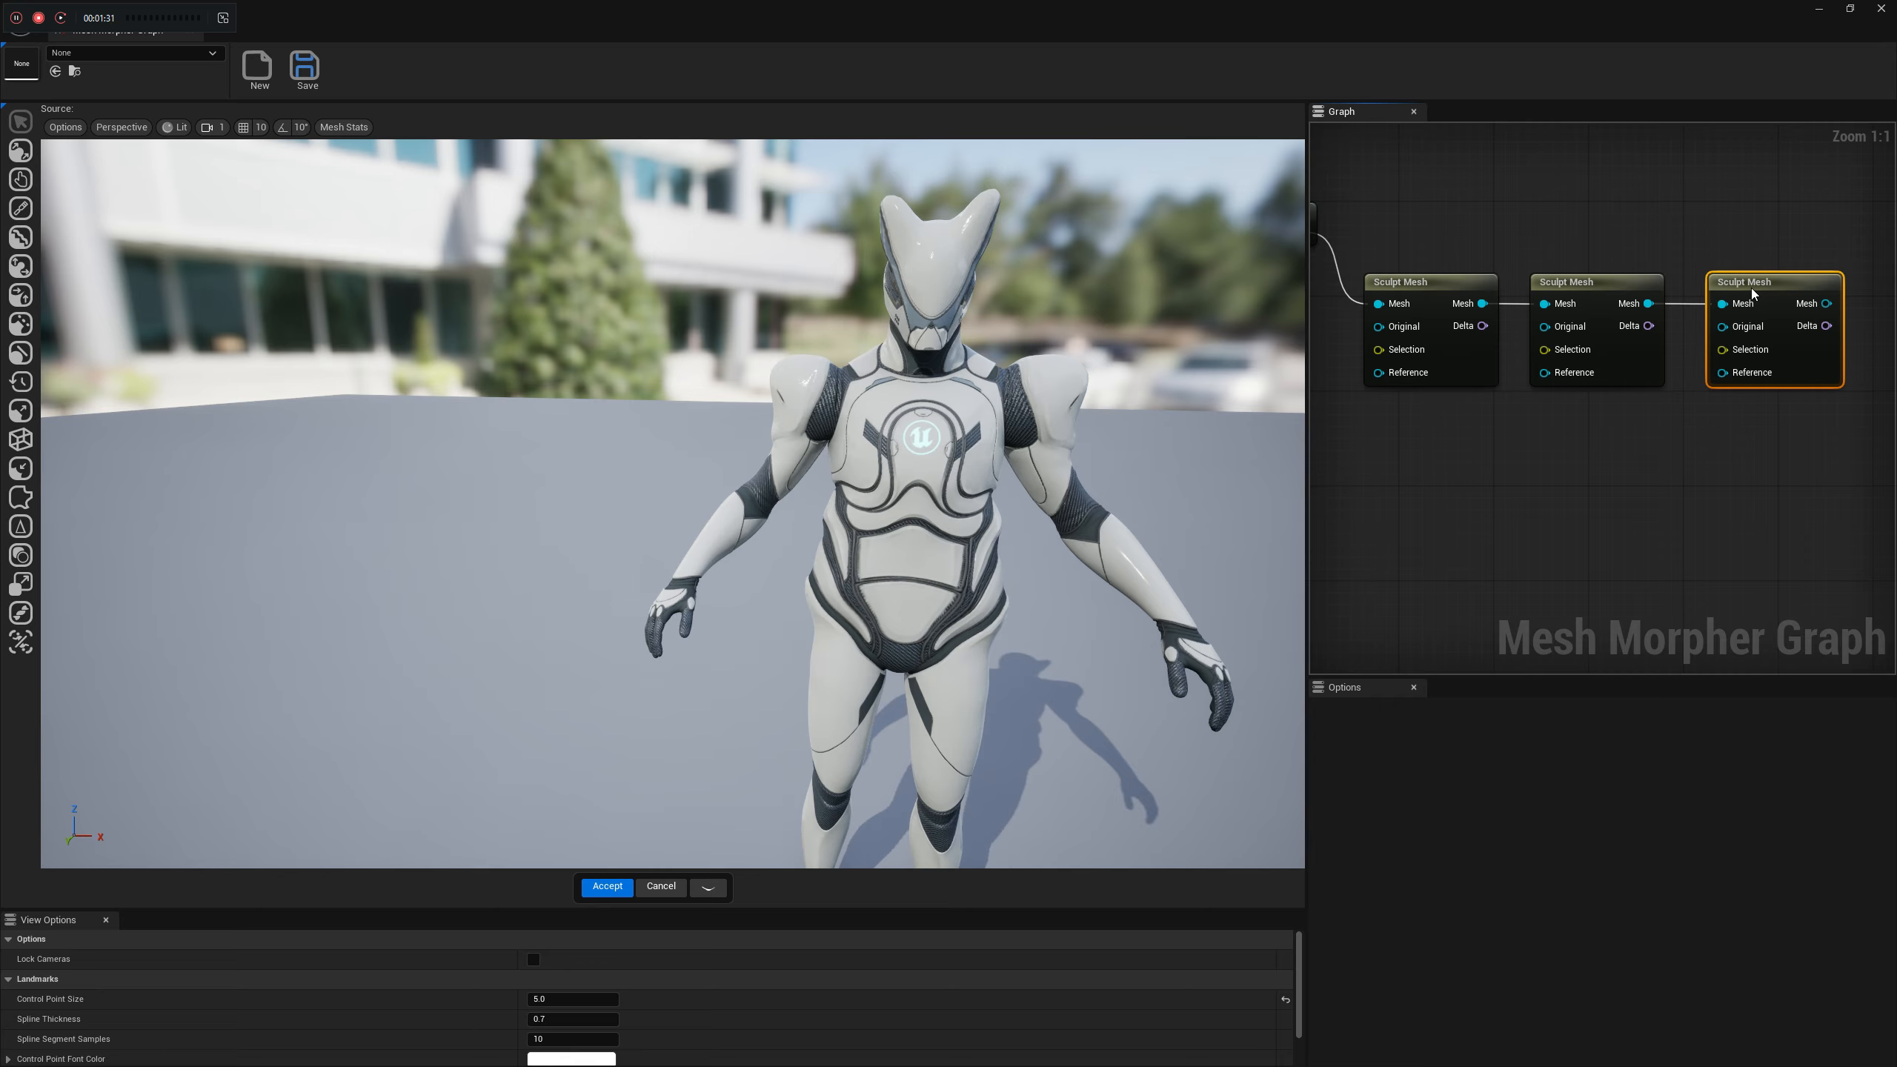
Bypass the second Sculpt Mesh node by wiring the first node's Mesh output to the third node's Mesh input, and preview the third node
click(1576, 294)
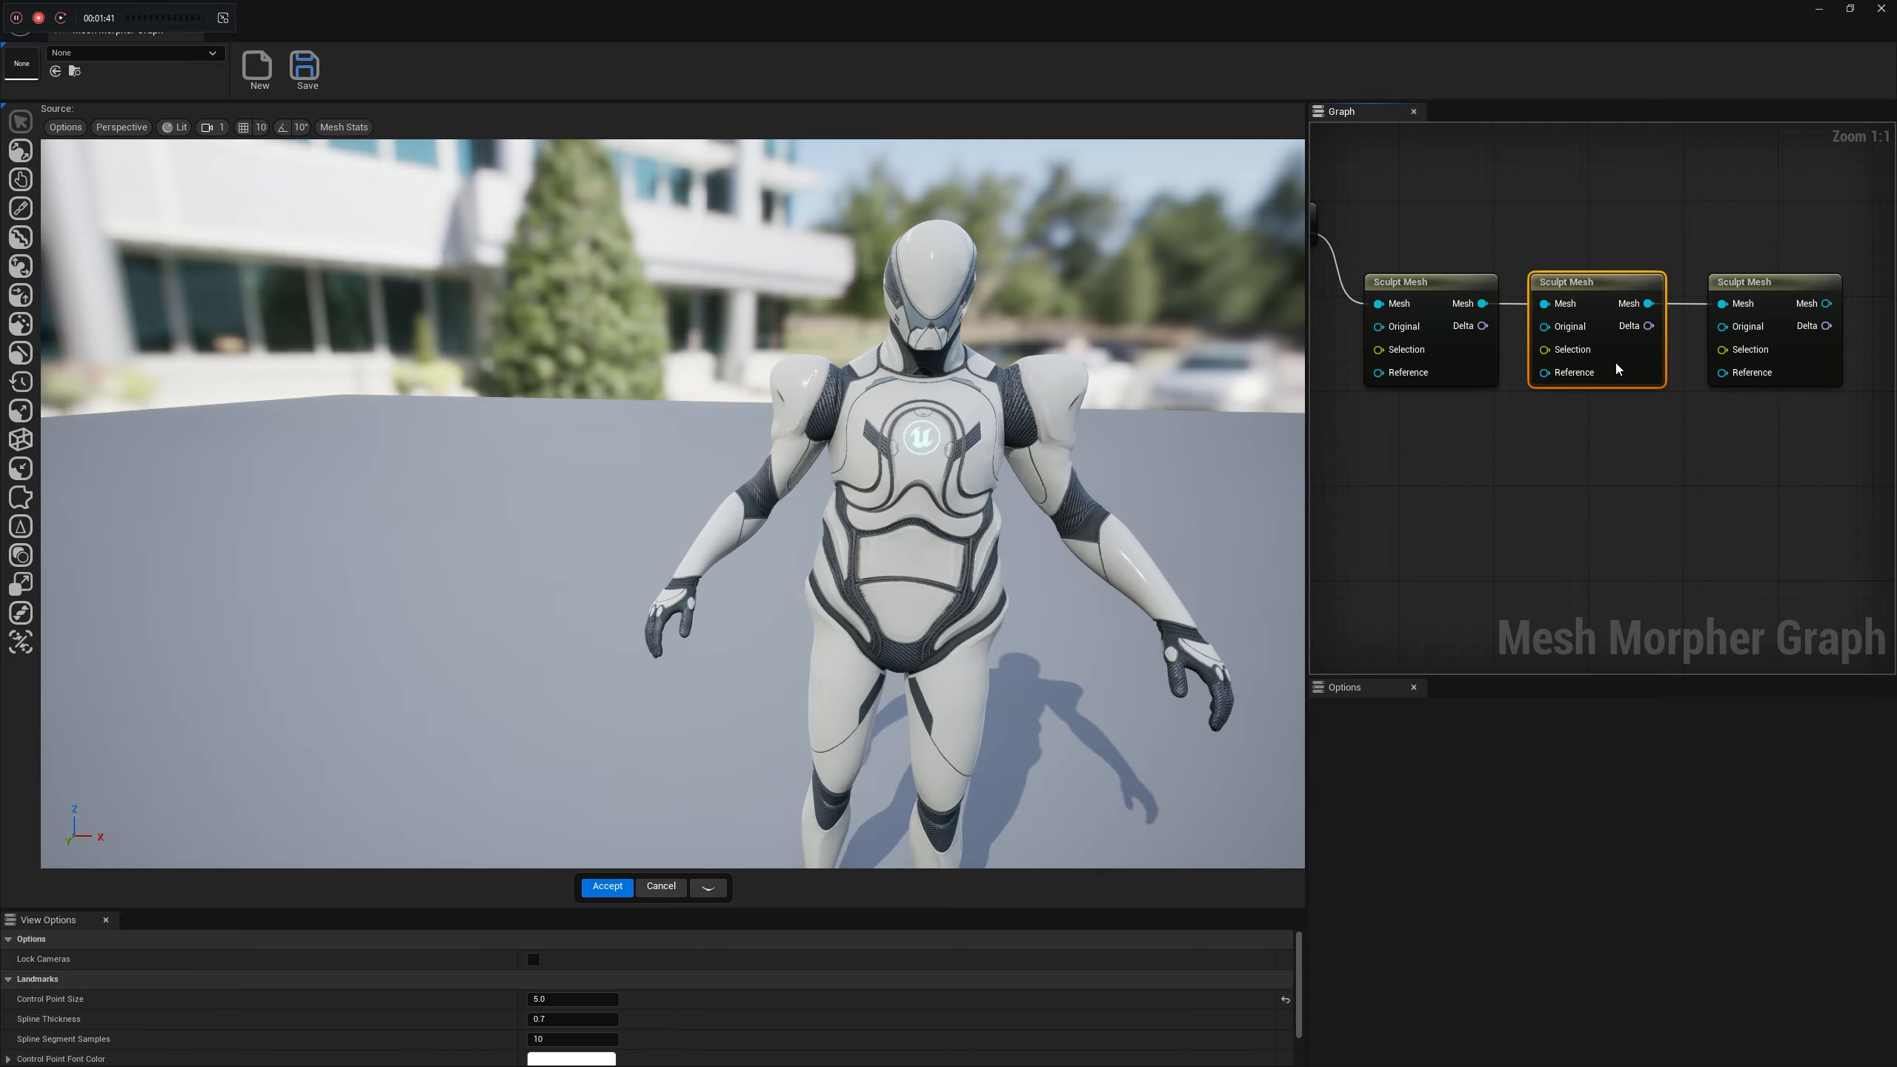
drag(1482, 303, 1739, 306)
click(1722, 299)
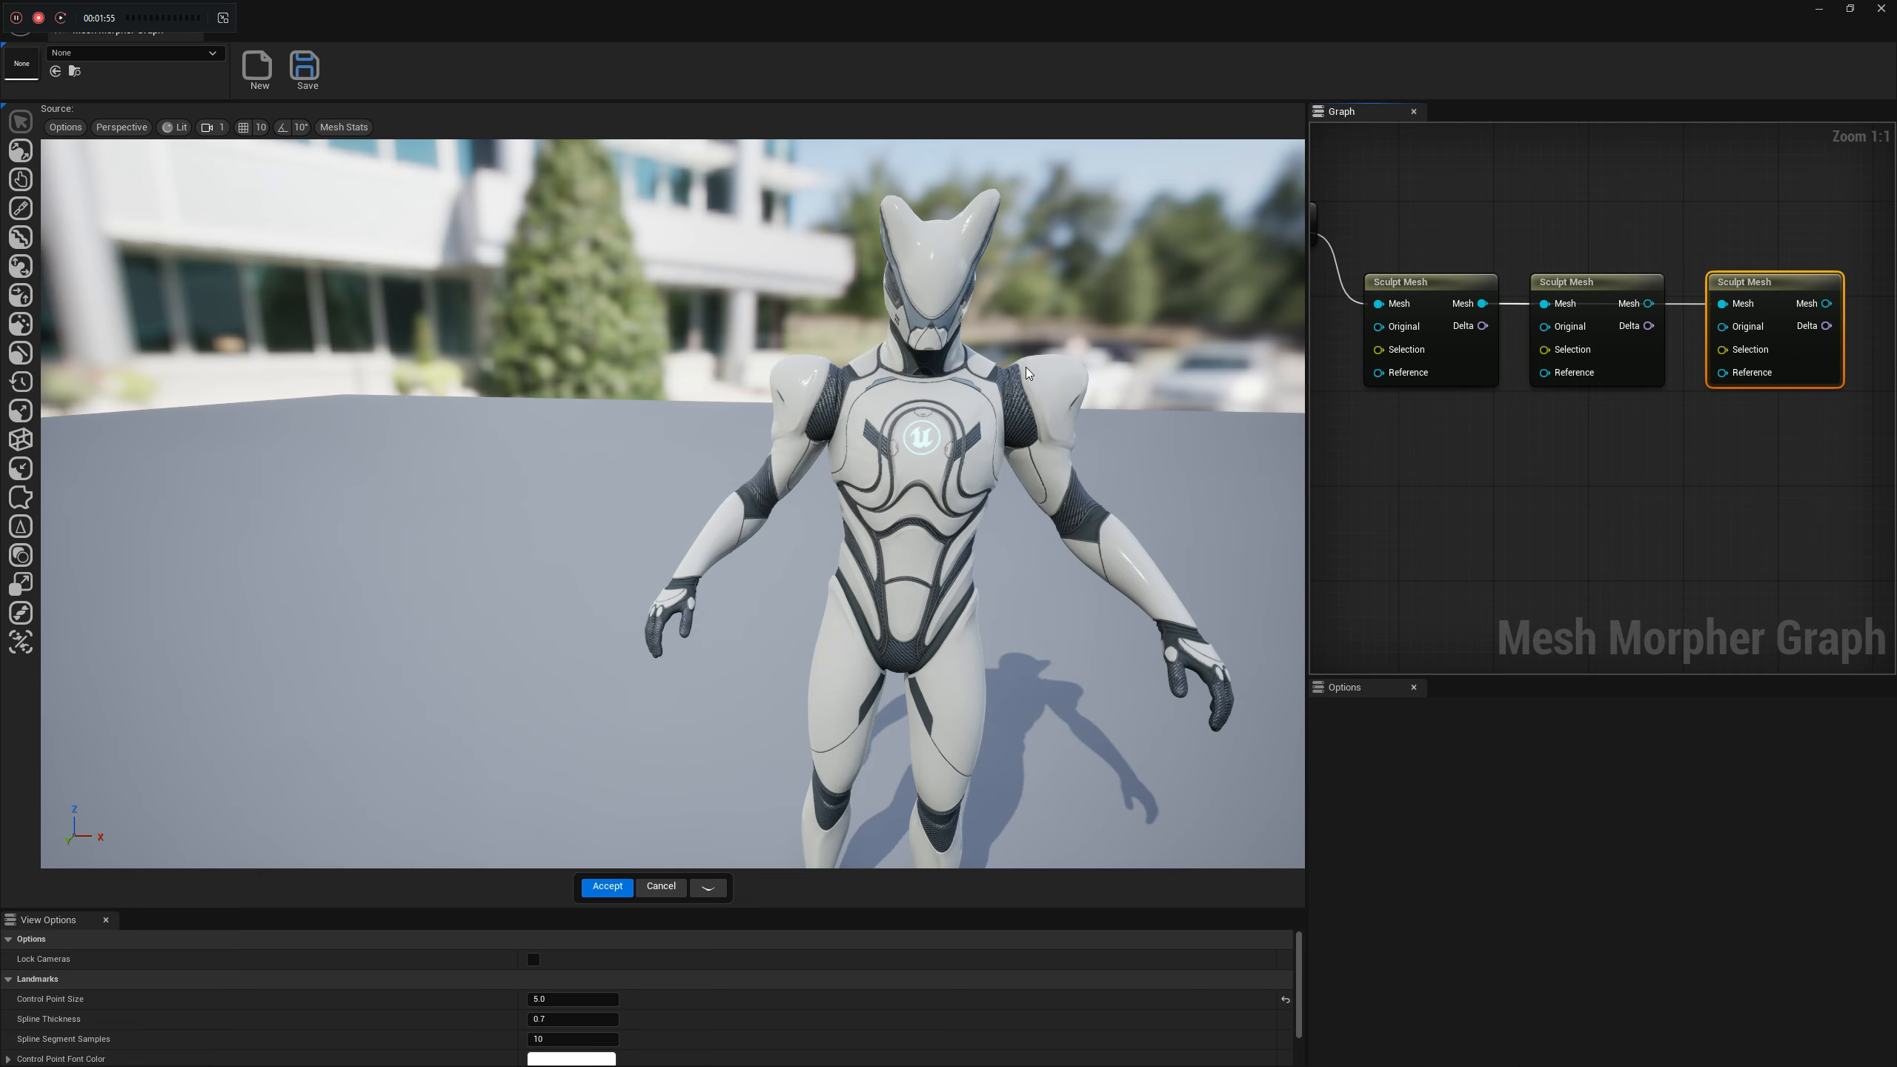
Restore the chain by wiring the second Sculpt Mesh node's Mesh output to the third node's Mesh input
right_drag(1544, 445, 1573, 437)
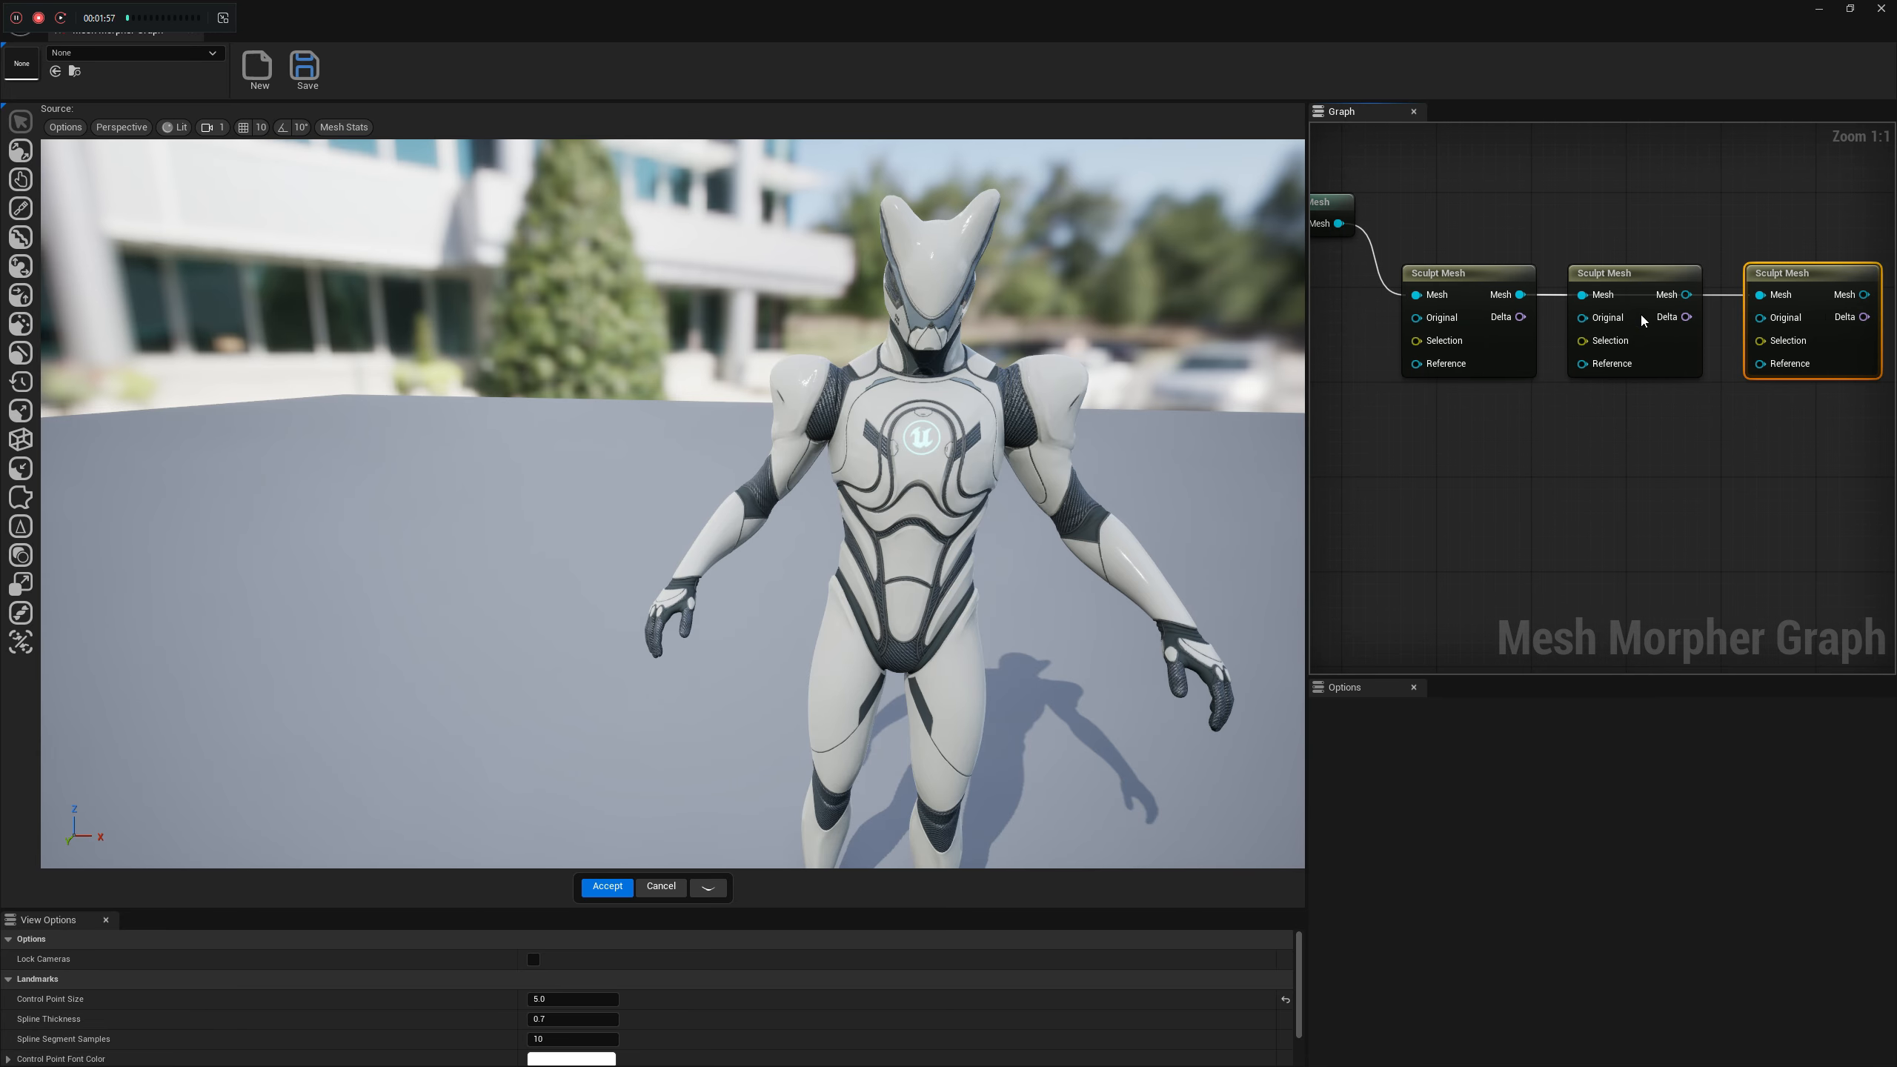
mouse_move(1685, 296)
mouse_down()
mouse_move(1775, 304)
mouse_move(1763, 295)
mouse_up()
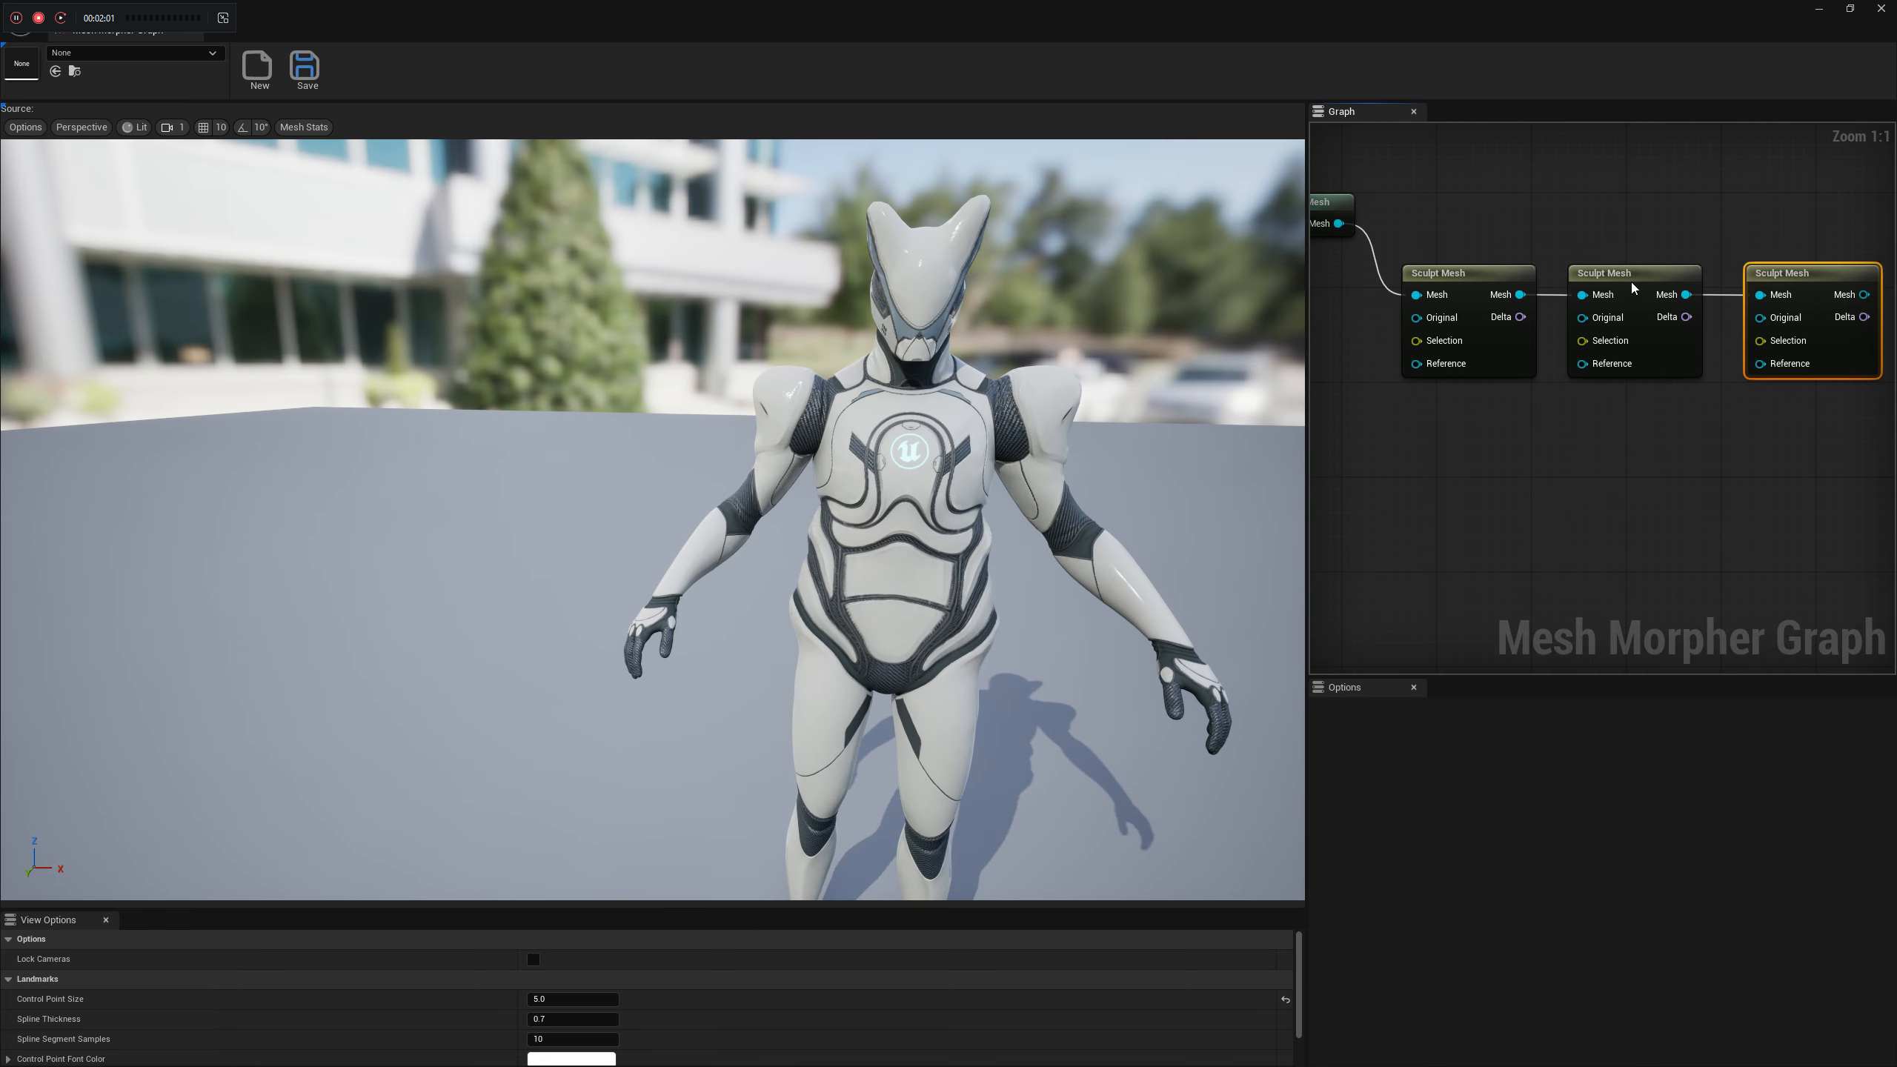
mouse_move(1486, 425)
right_down()
mouse_move(1530, 389)
mouse_move(1450, 478)
right_up()
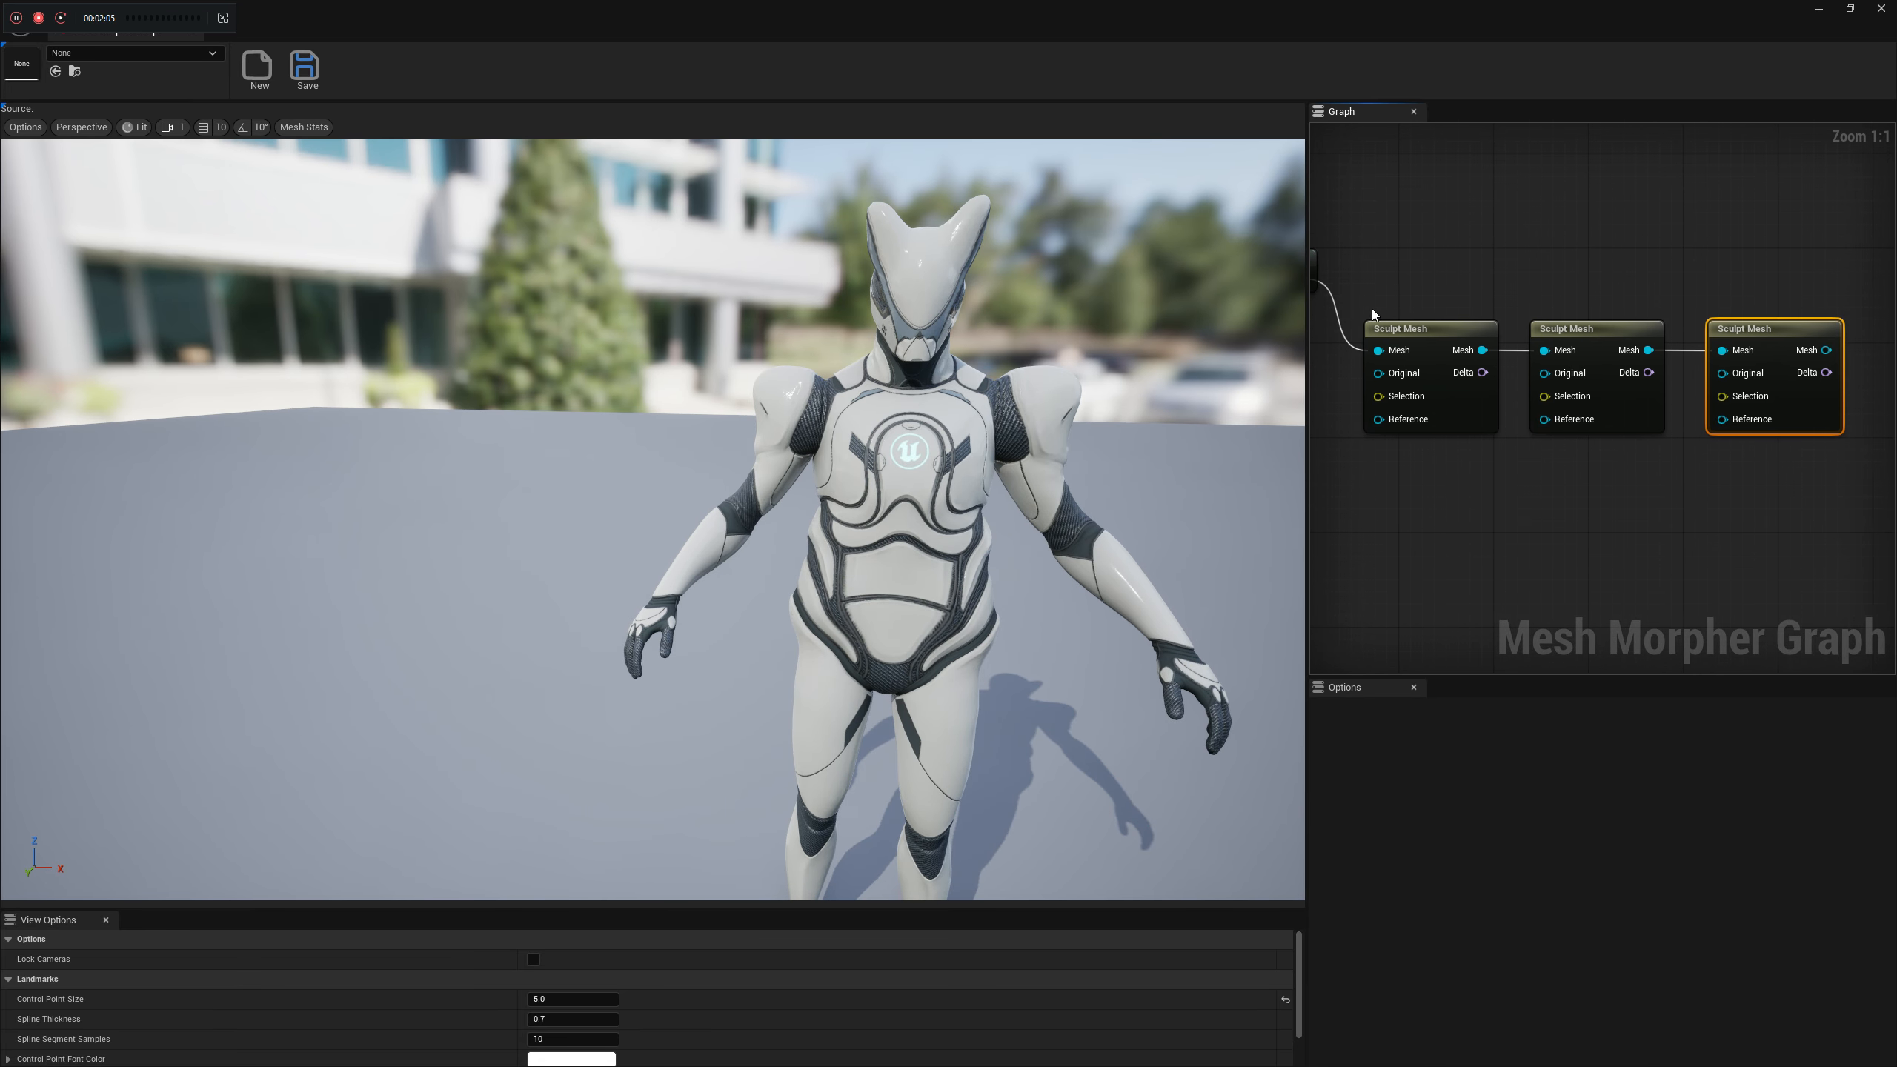
Bypass the first Sculpt Mesh node by wiring Load Skeletal Mesh to the second node's Mesh input, and preview the second and third nodes
right_drag(1344, 305, 1408, 312)
mouse_move(1366, 287)
mouse_down()
mouse_move(1668, 376)
mouse_move(1624, 338)
mouse_up()
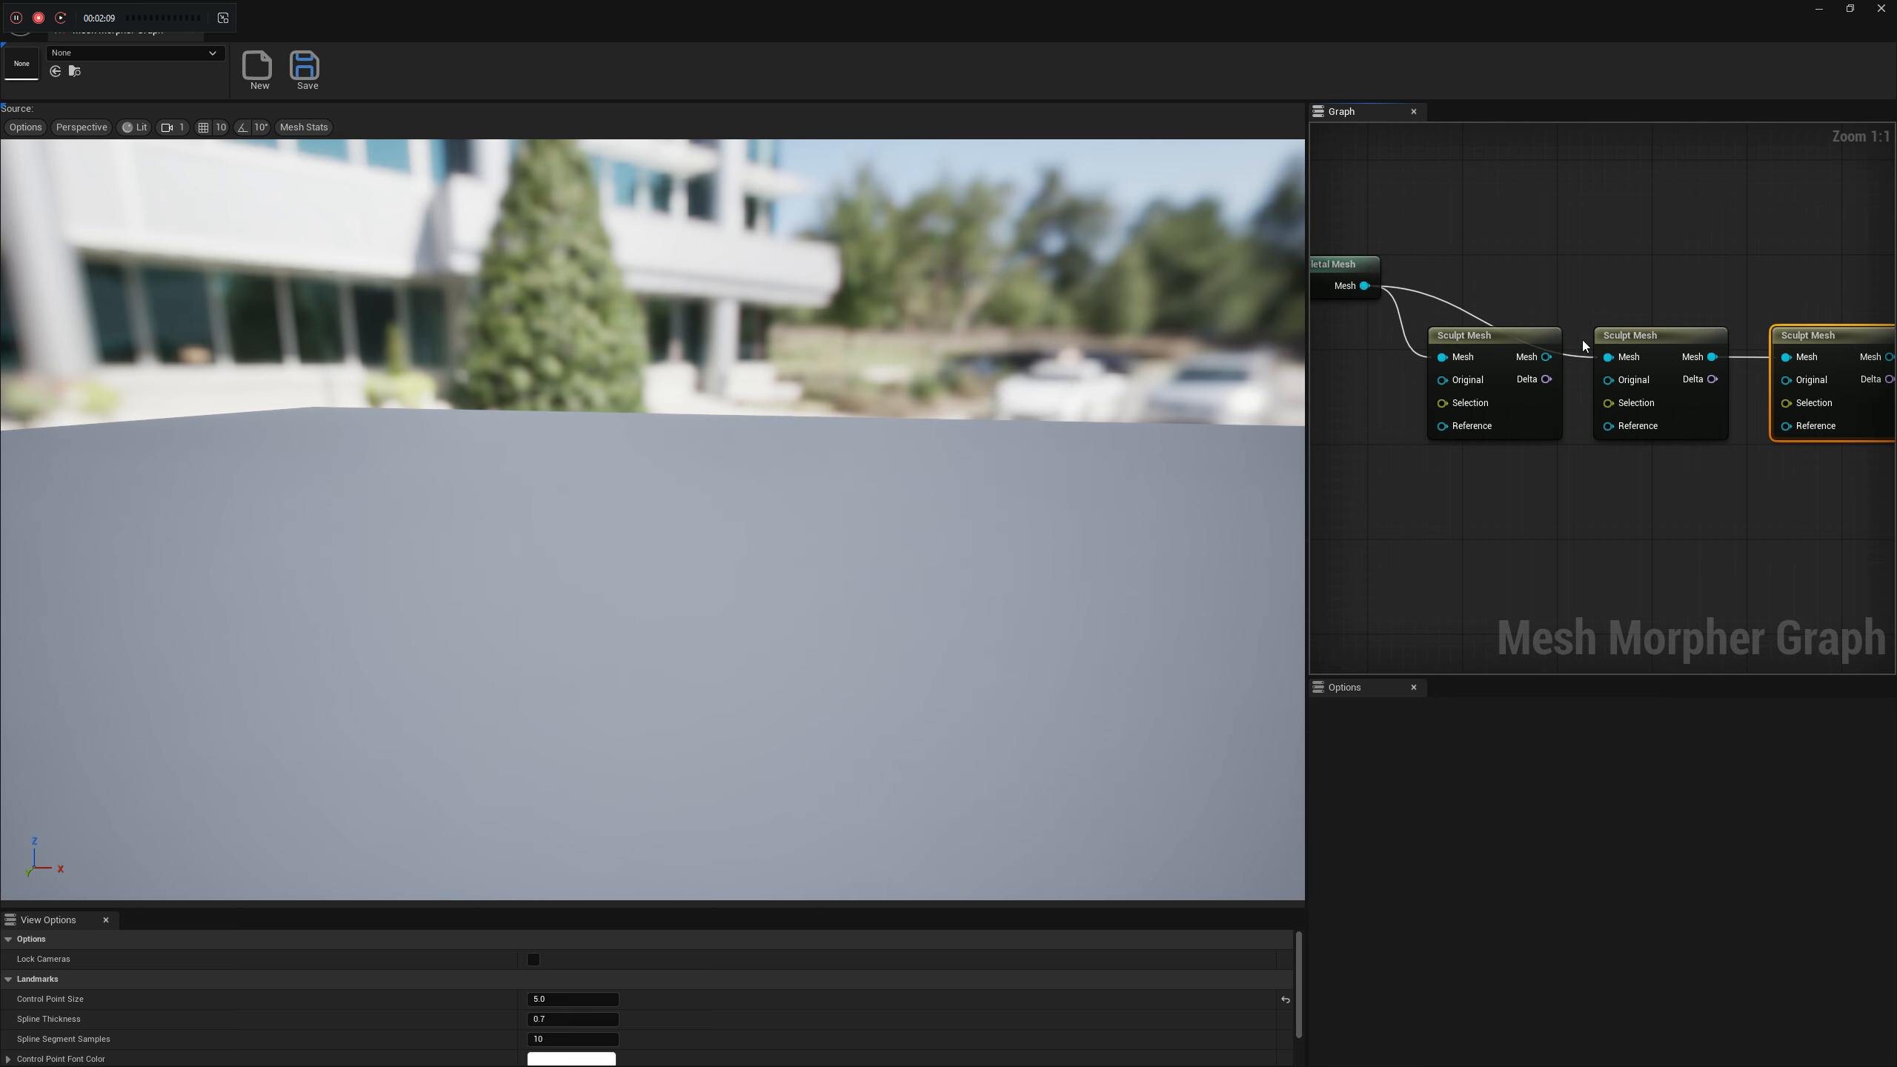
click(1595, 339)
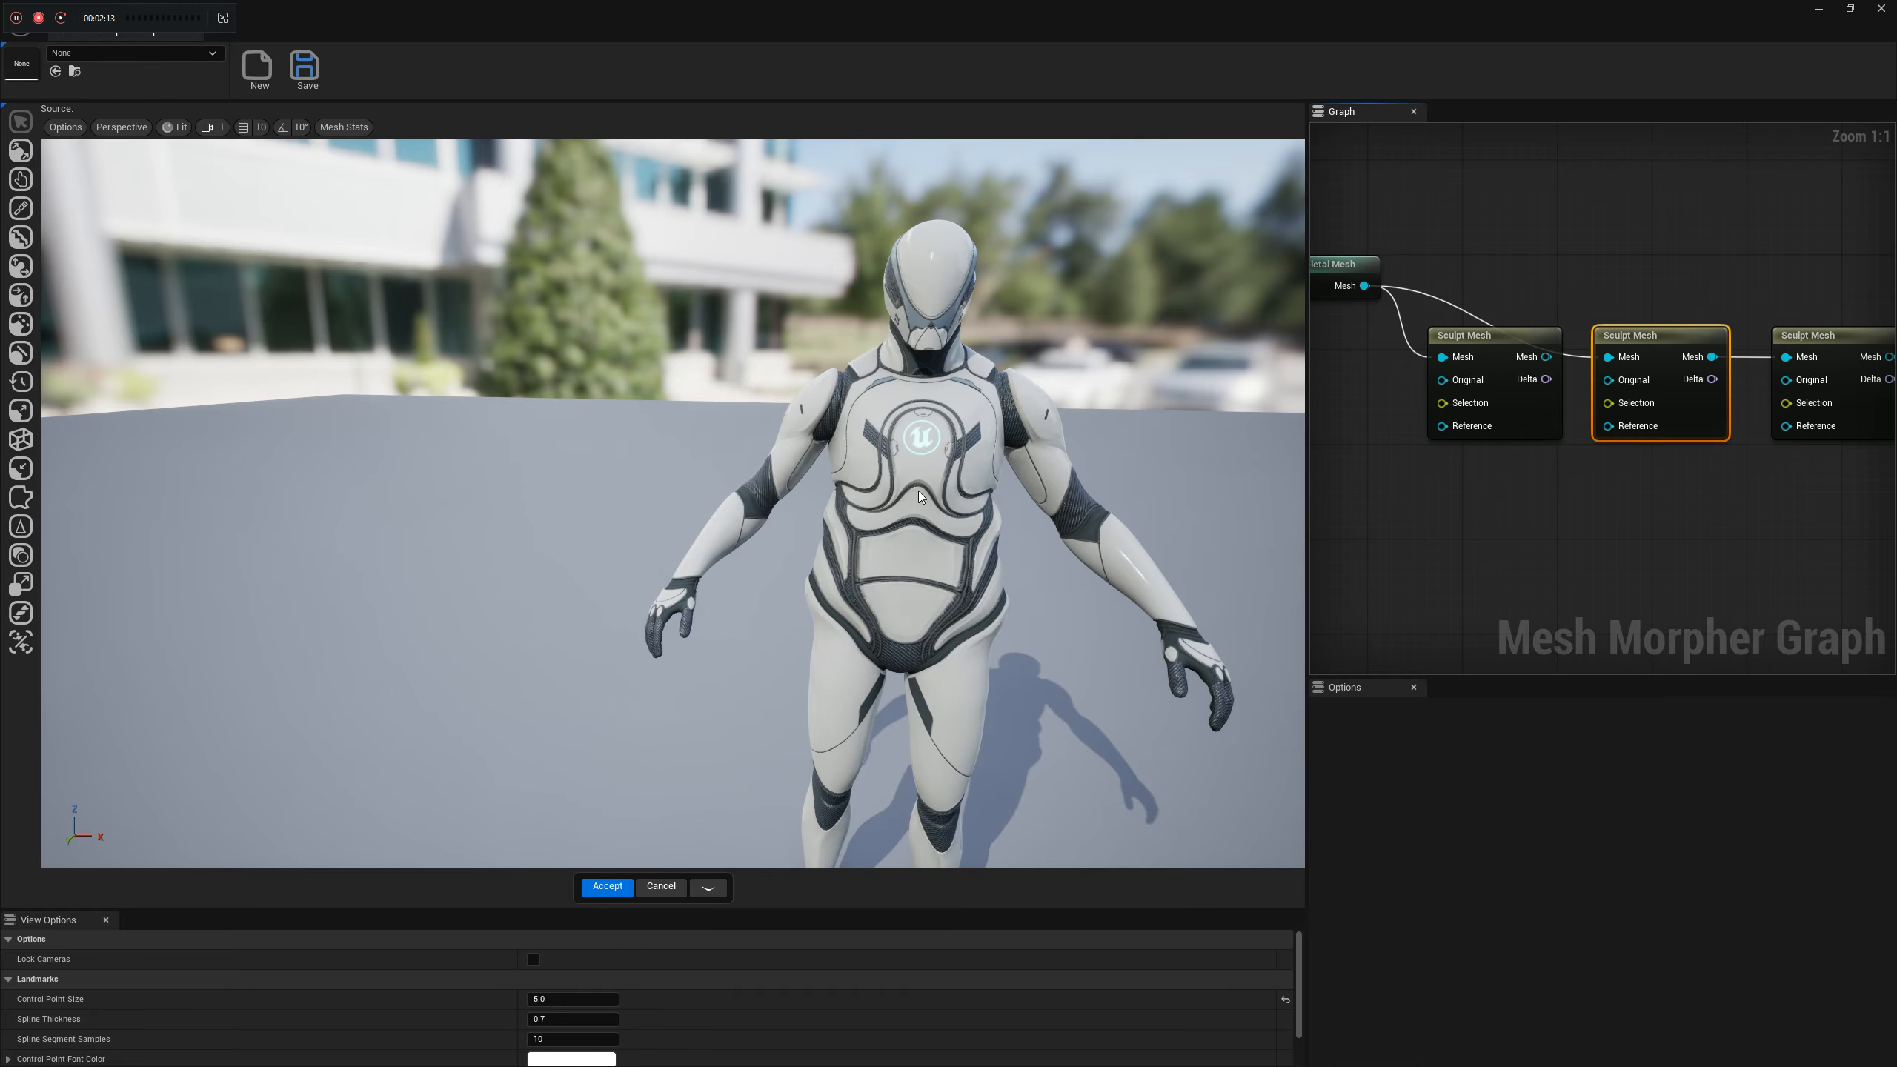
click(1814, 351)
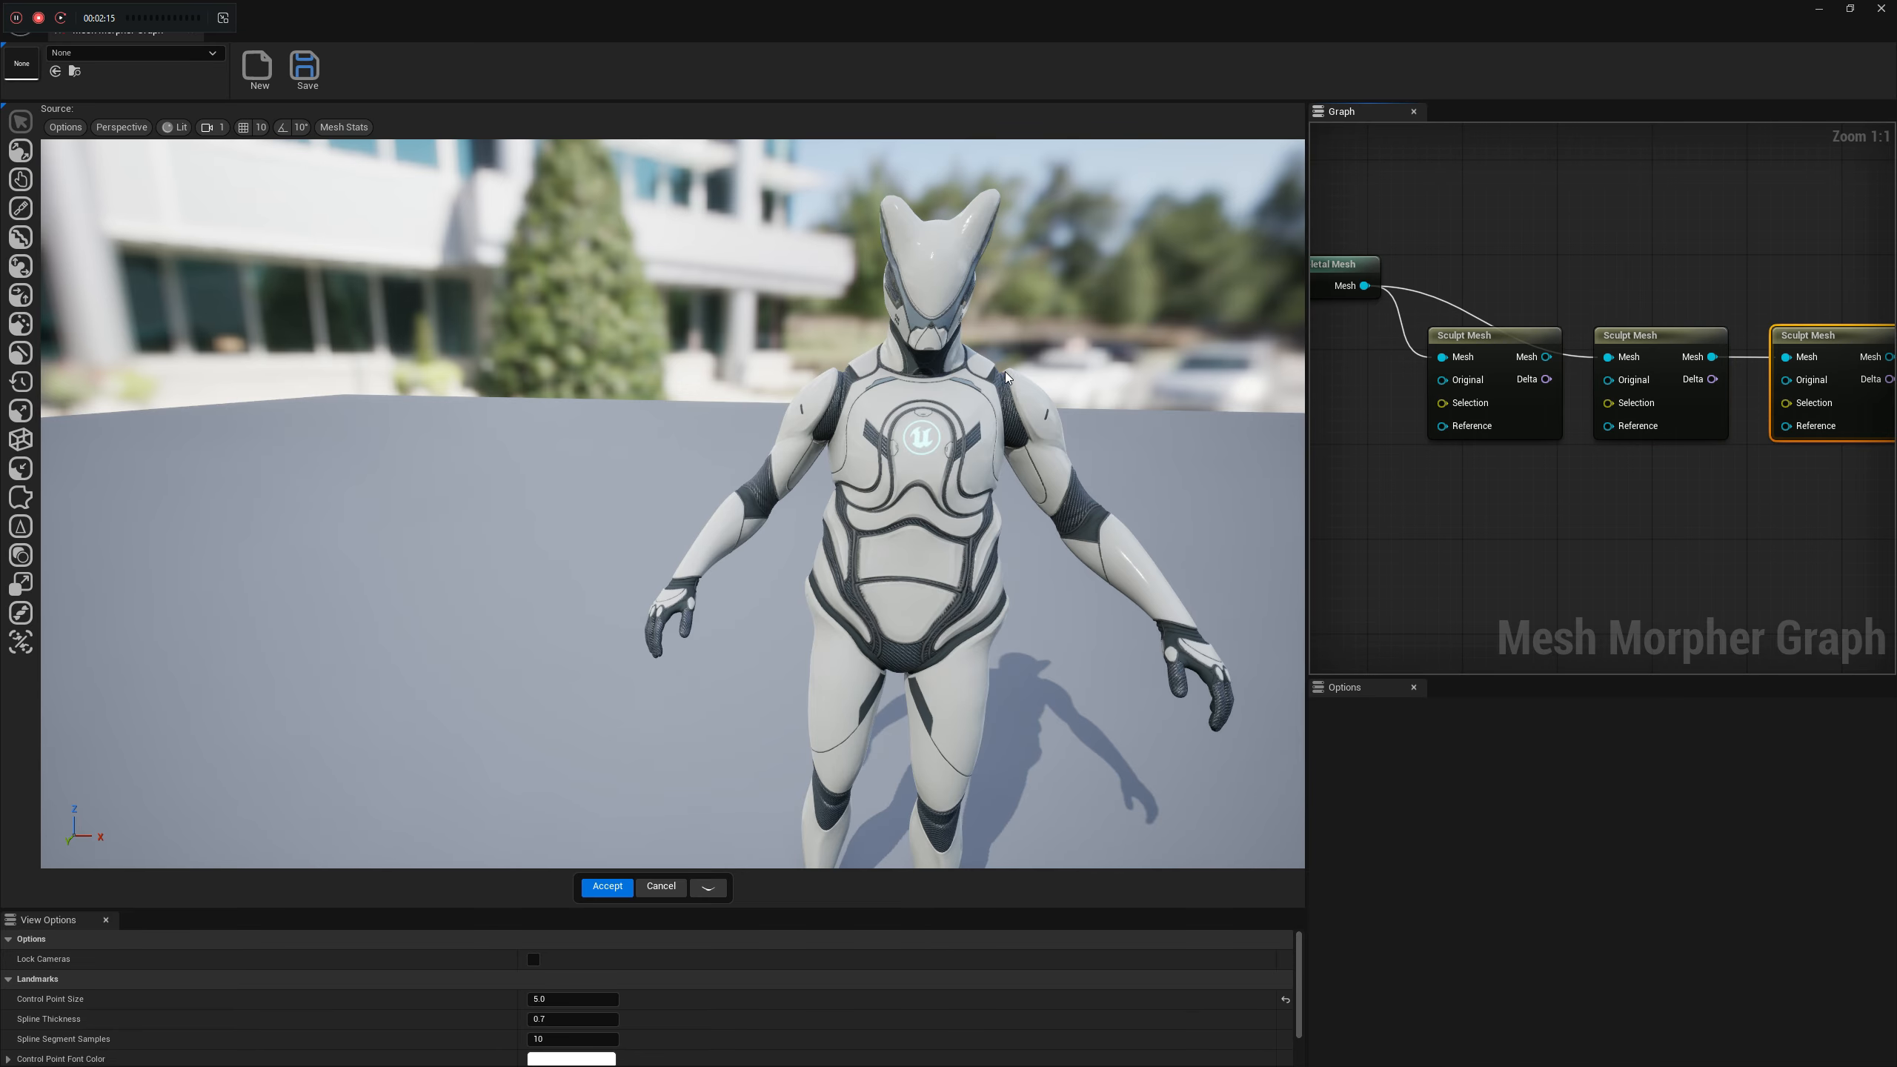
scroll(1008, 378, down, 5)
right_drag(1008, 379, 1053, 378)
scroll(1008, 379, up, 4)
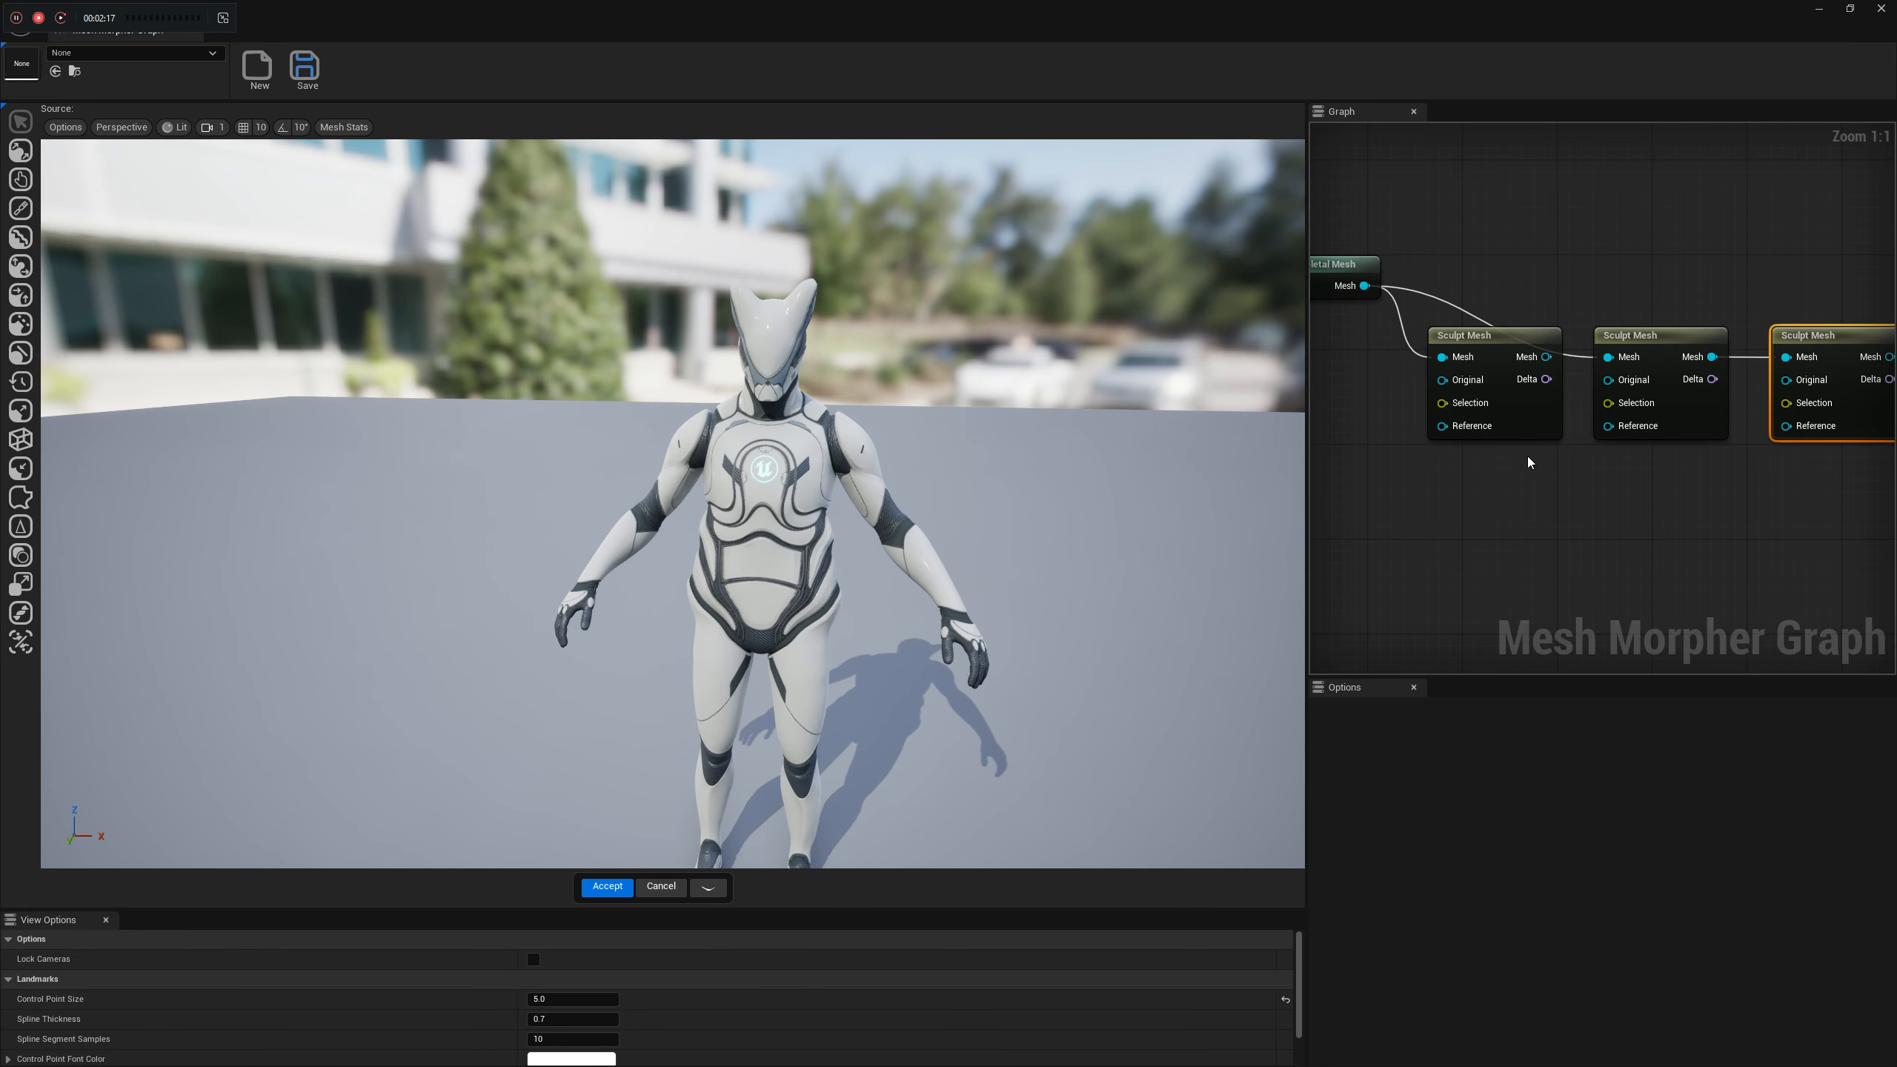
Reconnect the first Sculpt Mesh node's Mesh output to the second node's Mesh input, and preview the first two nodes
drag(1308, 380, 1219, 384)
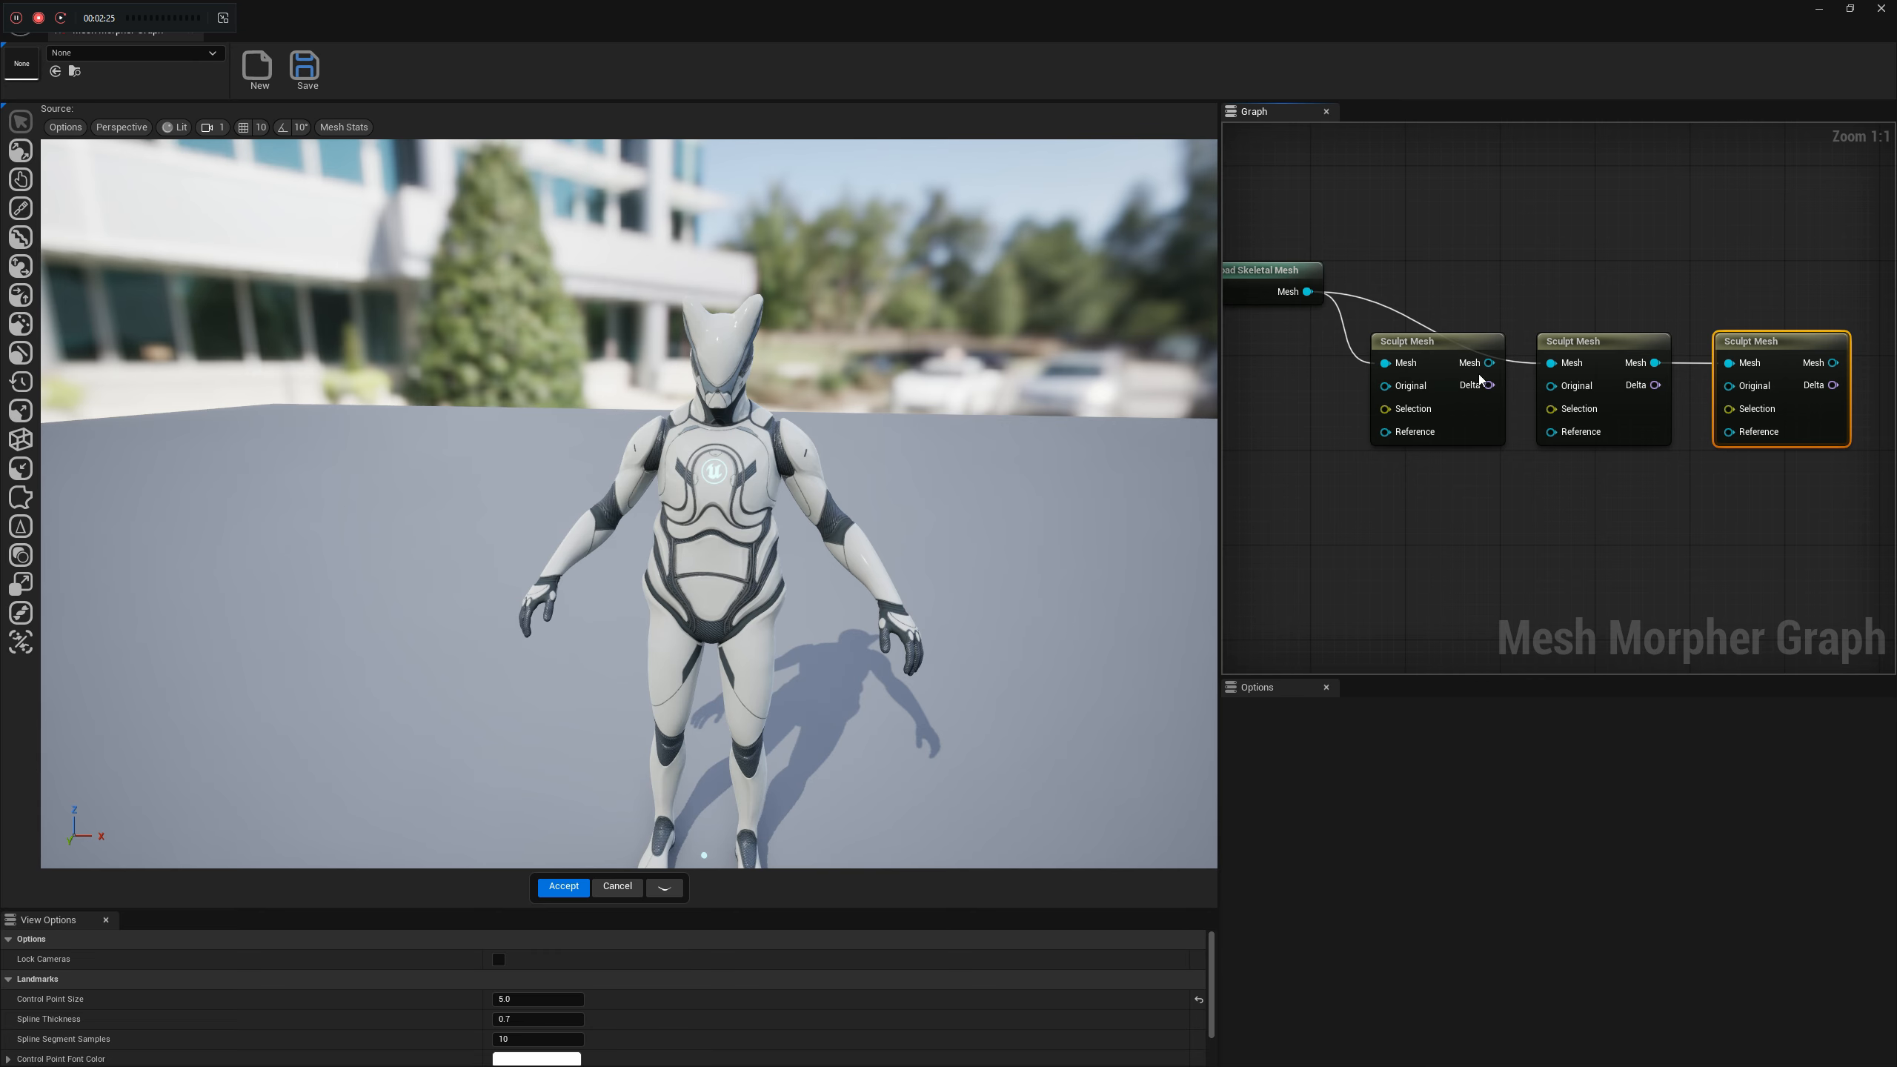
drag(1489, 362, 1576, 369)
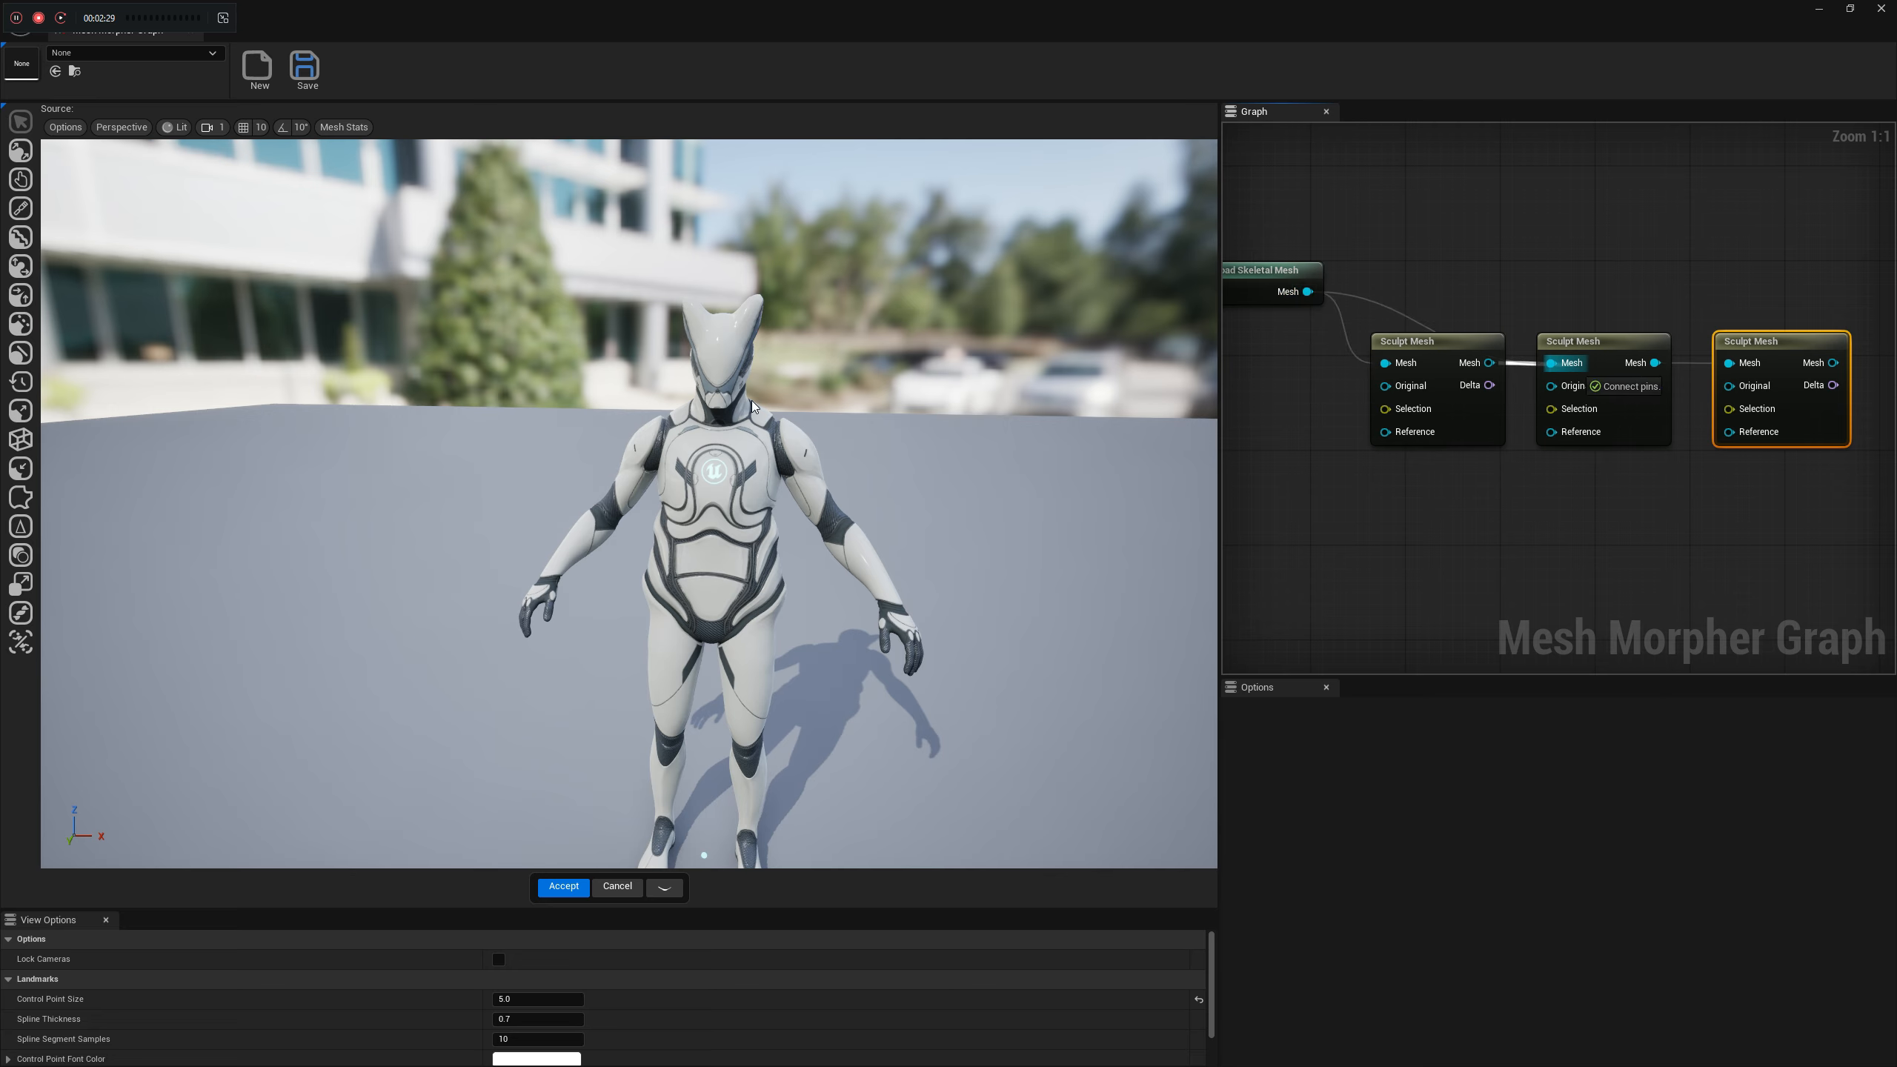
click(1461, 350)
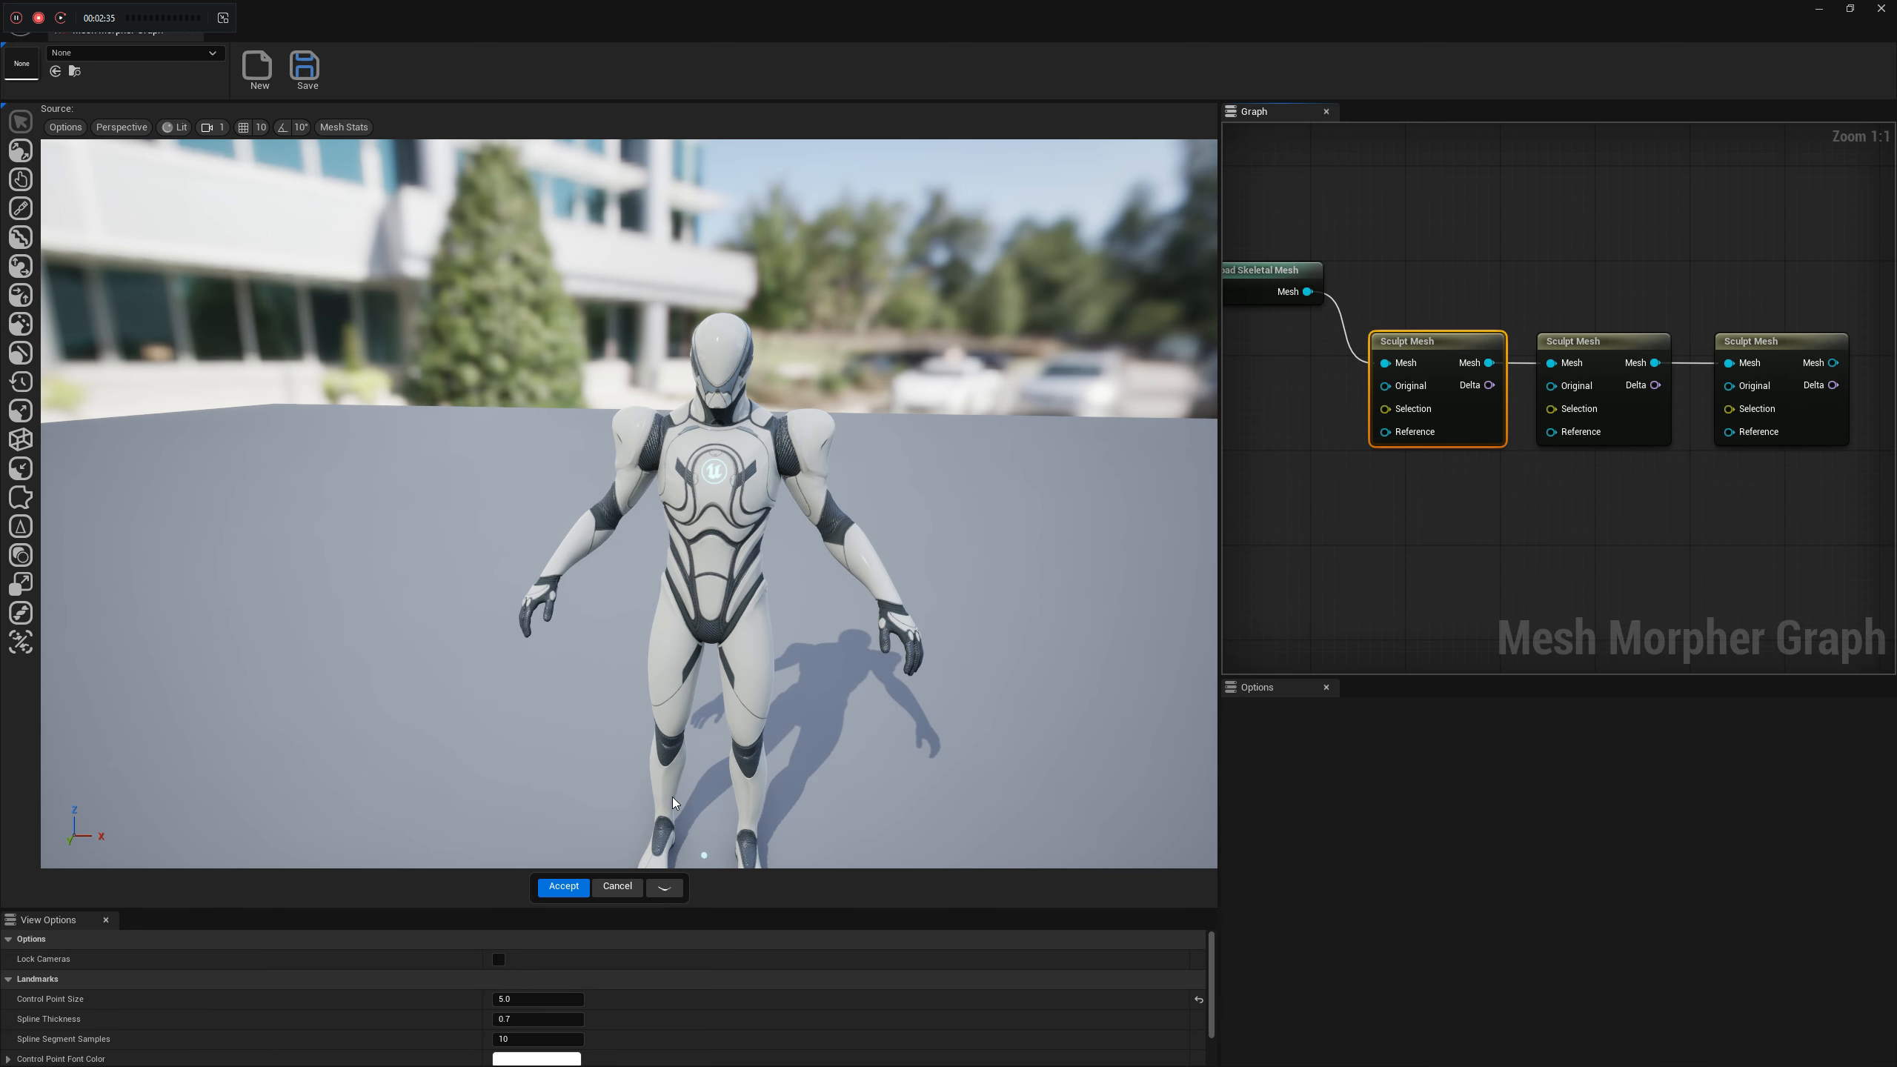
right_drag(673, 797, 673, 816)
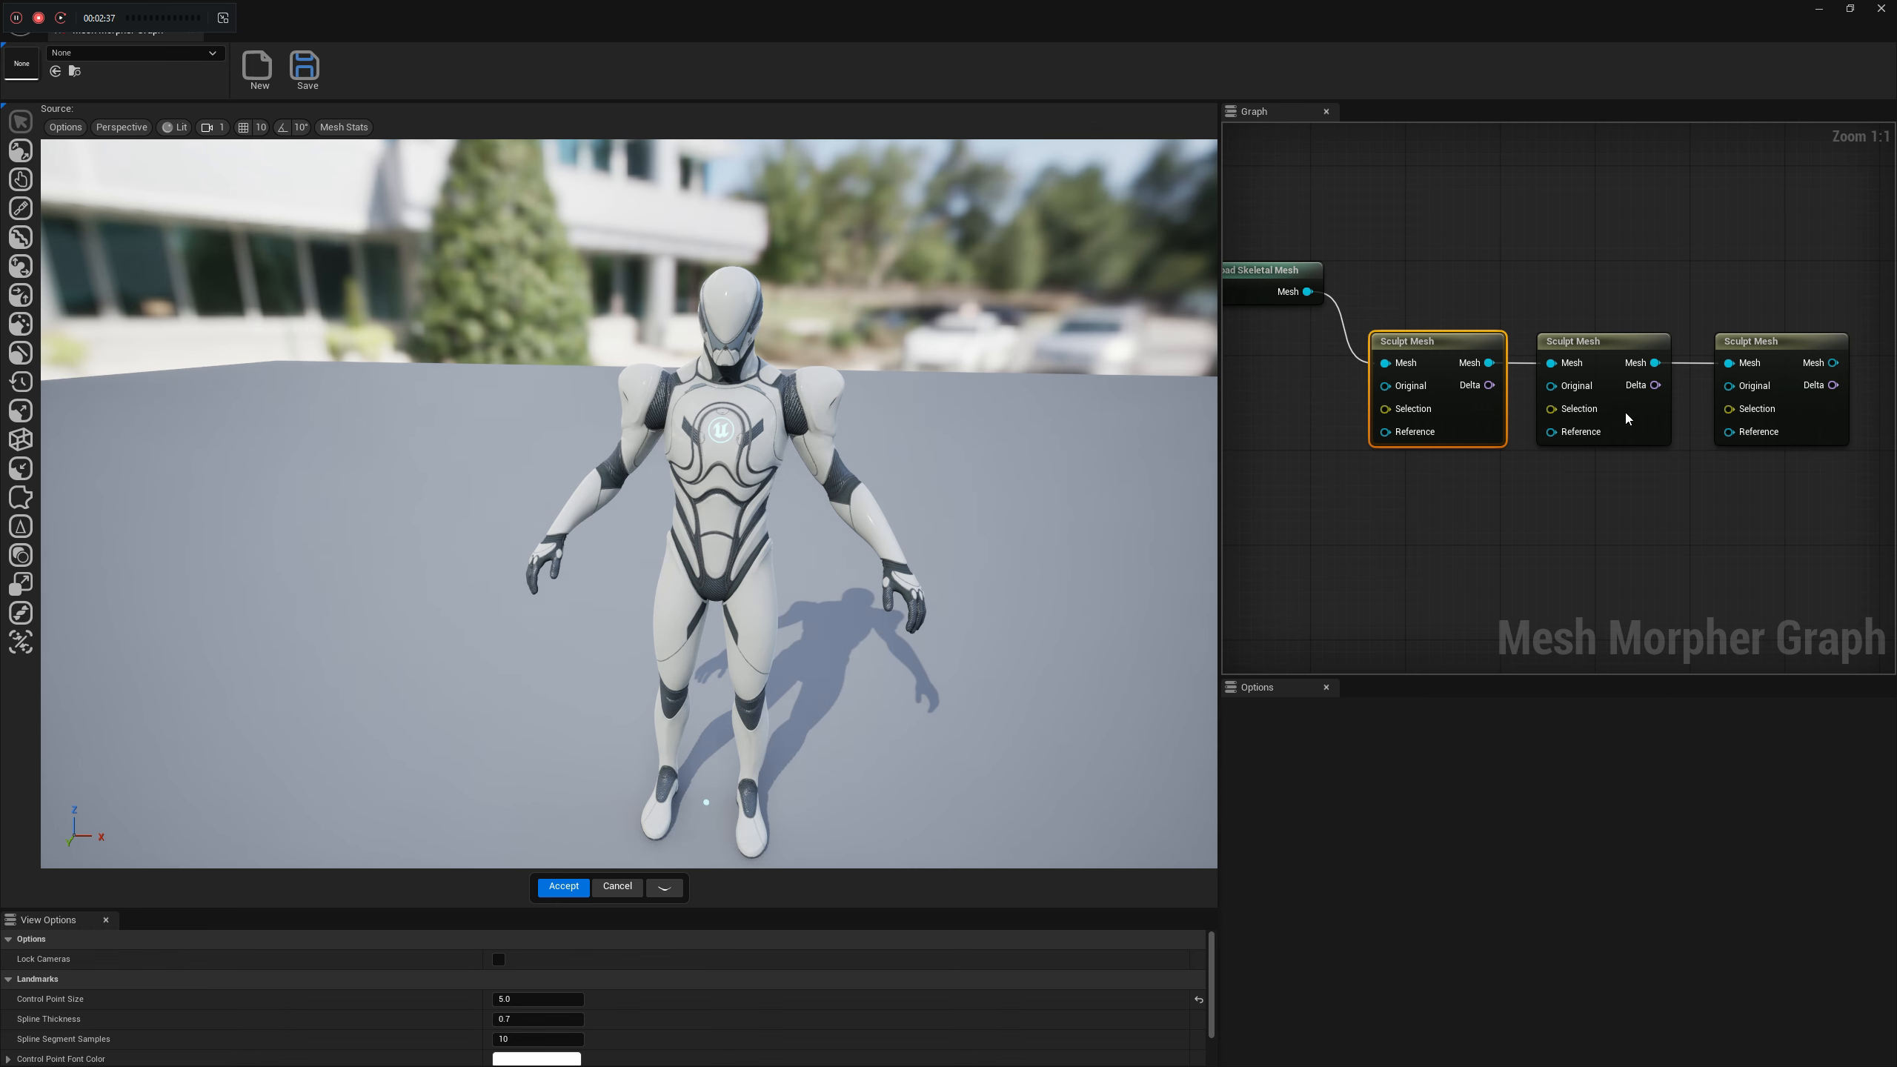
click(1598, 355)
Add a Create Morph Target node fed by the third Sculpt Mesh node's Mesh output
right_drag(1753, 521, 1670, 472)
mouse_move(1749, 319)
mouse_down()
mouse_move(1768, 363)
mouse_move(1628, 503)
mouse_up()
text(cre)
click(1695, 541)
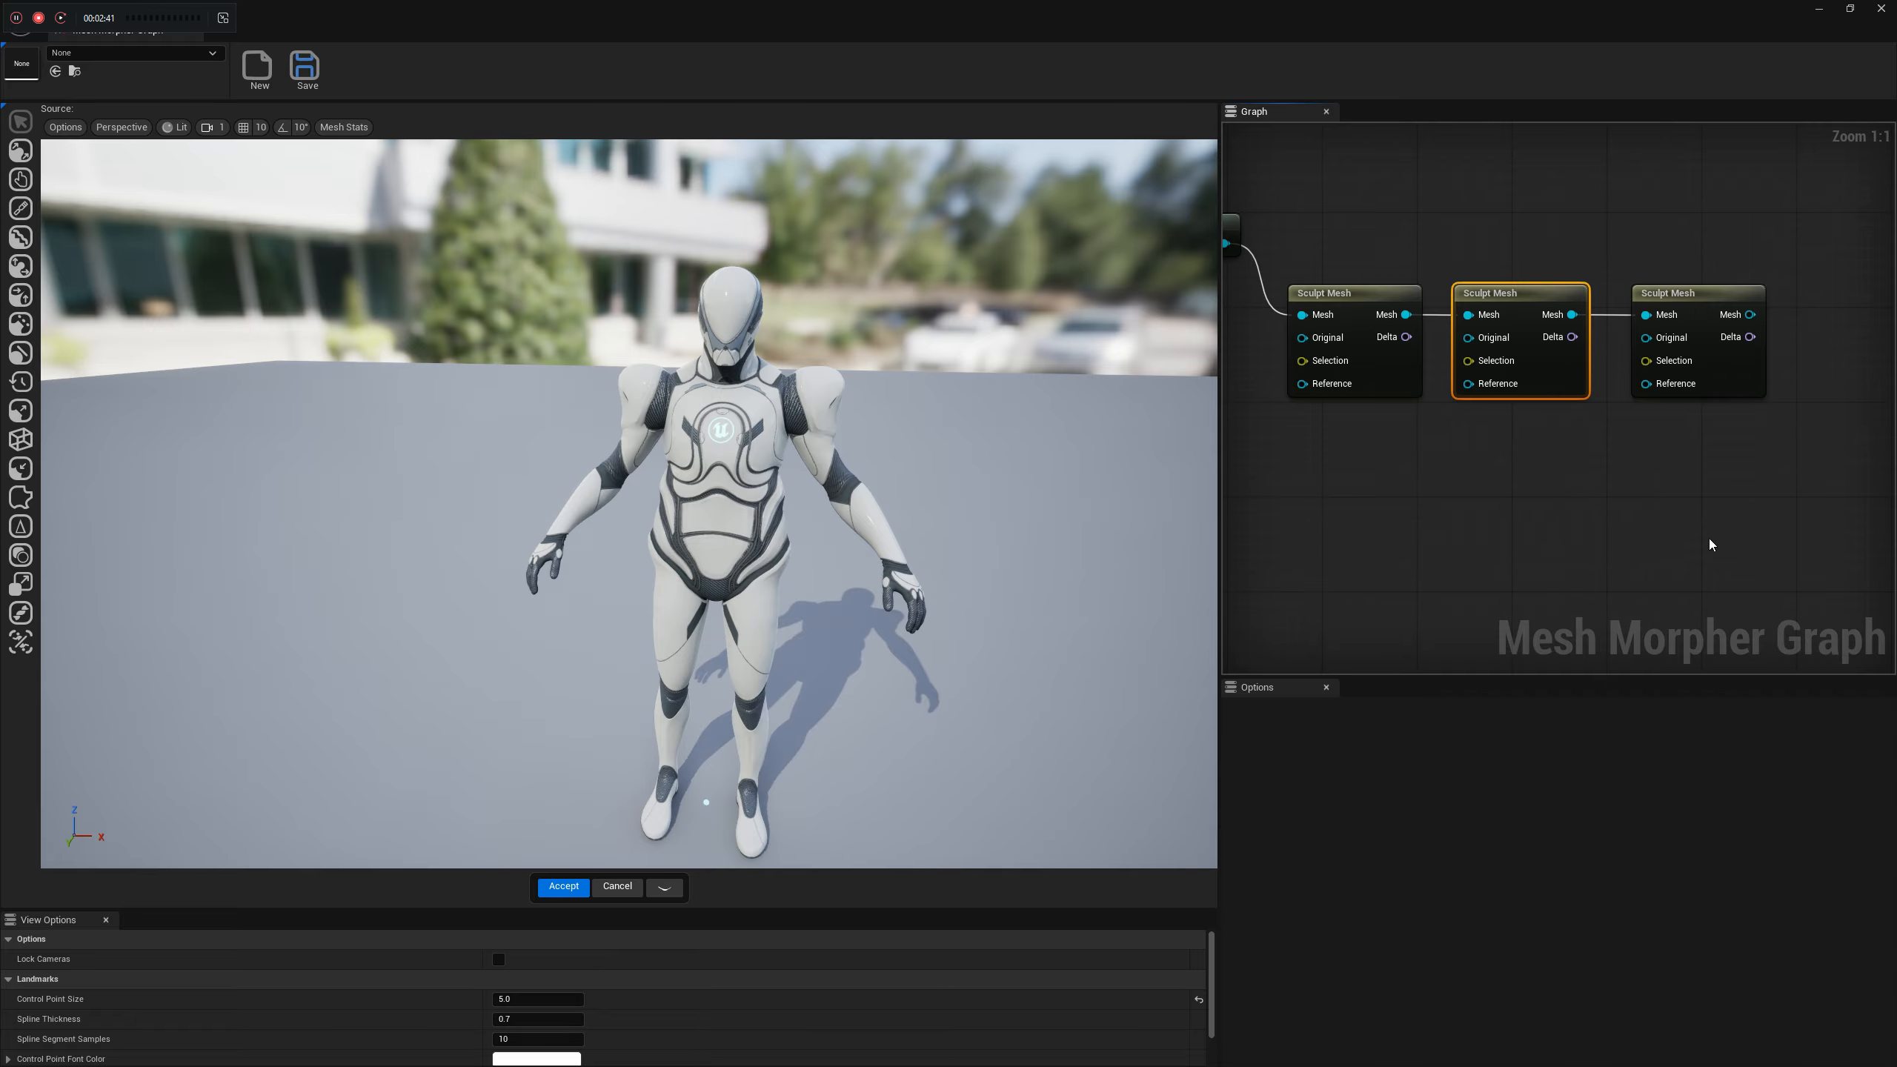
Set the Create Morph Target node's skeletal mesh to SKM_Manny_Simple and its morph target name to Full
click(1611, 768)
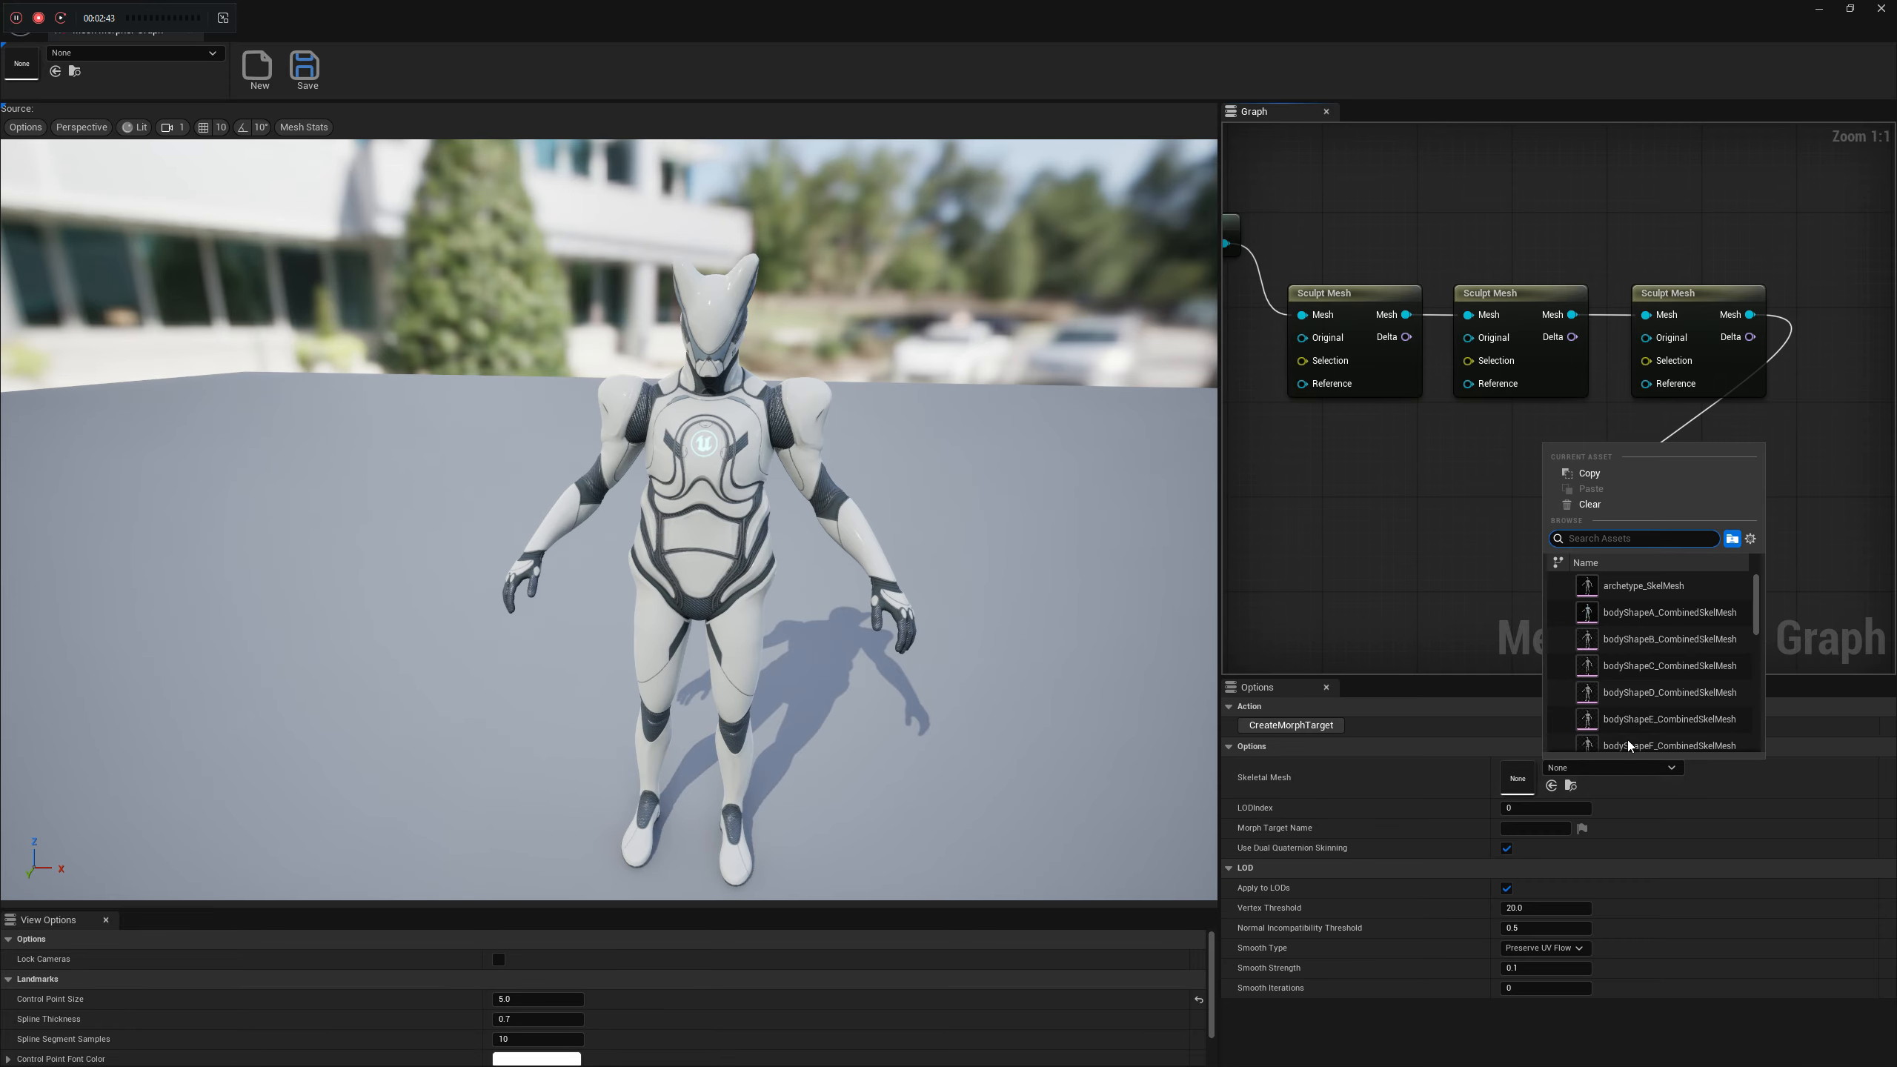
text(man)
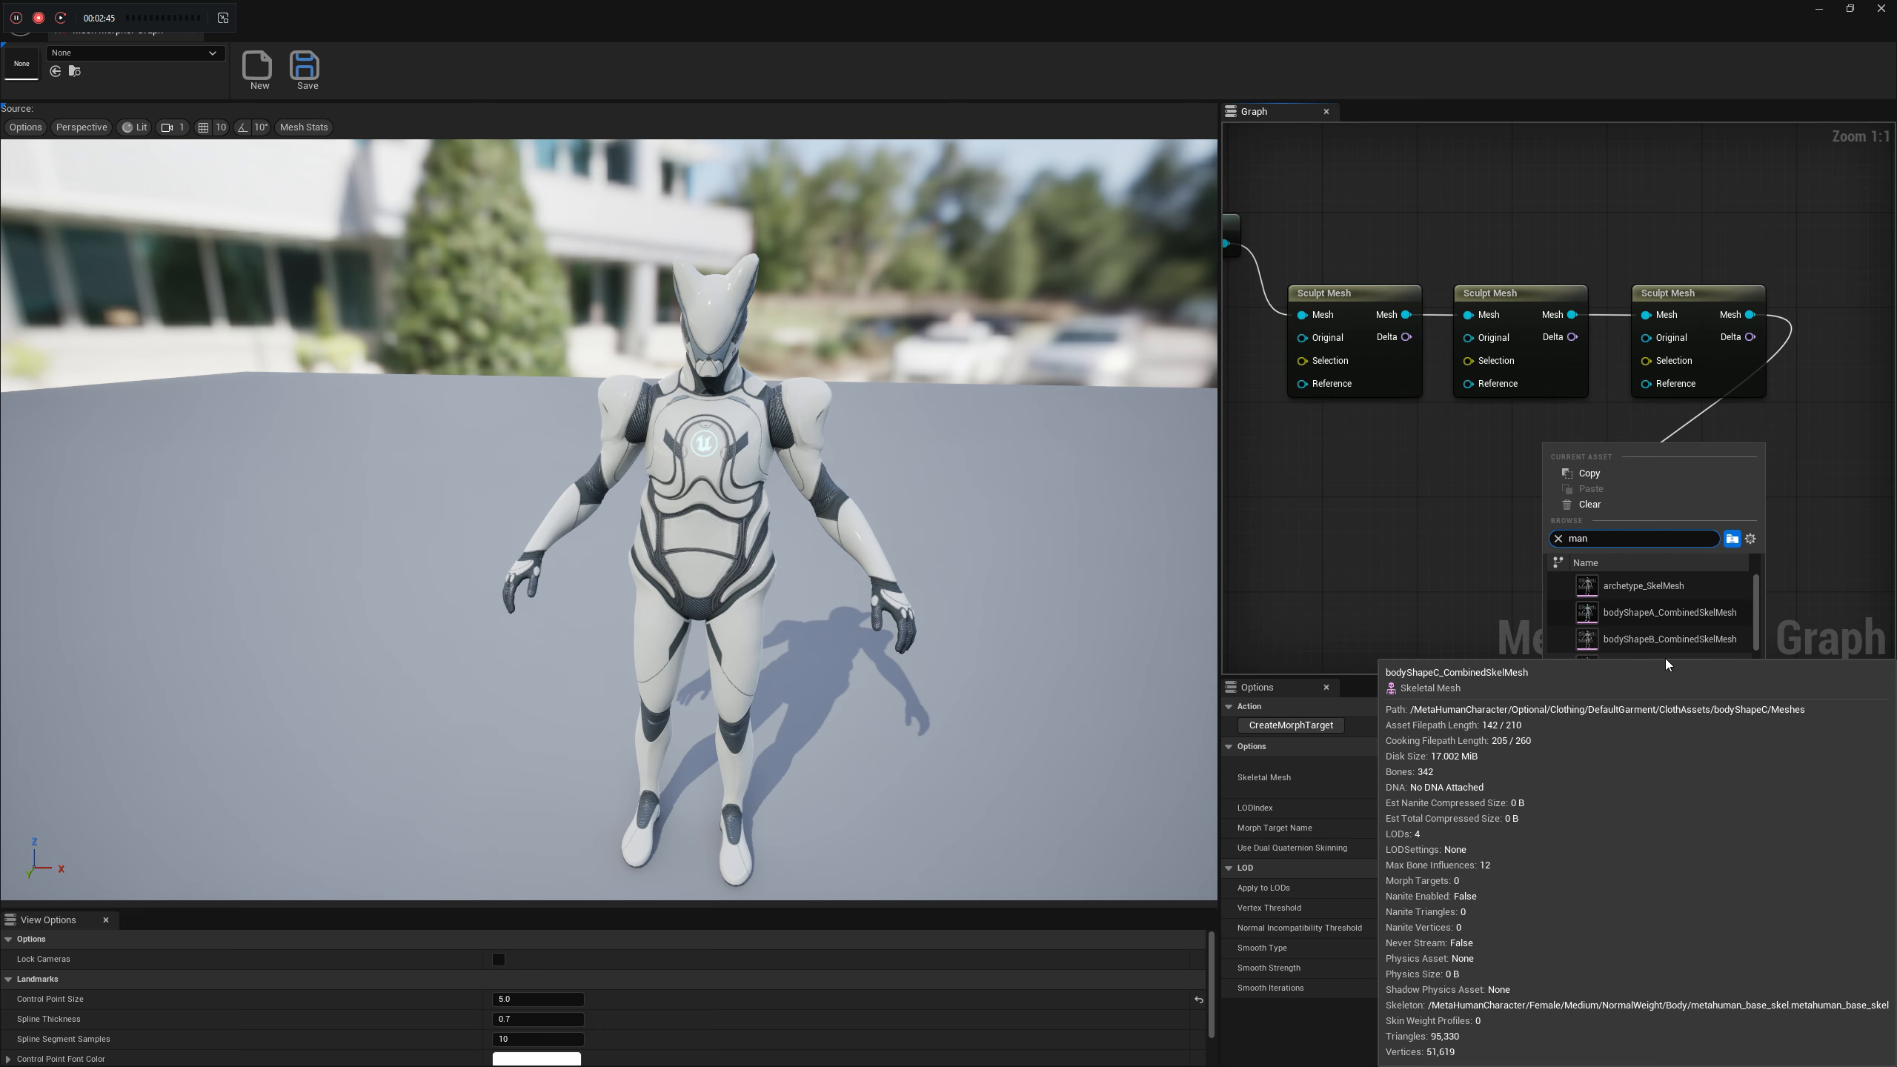
text(ny)
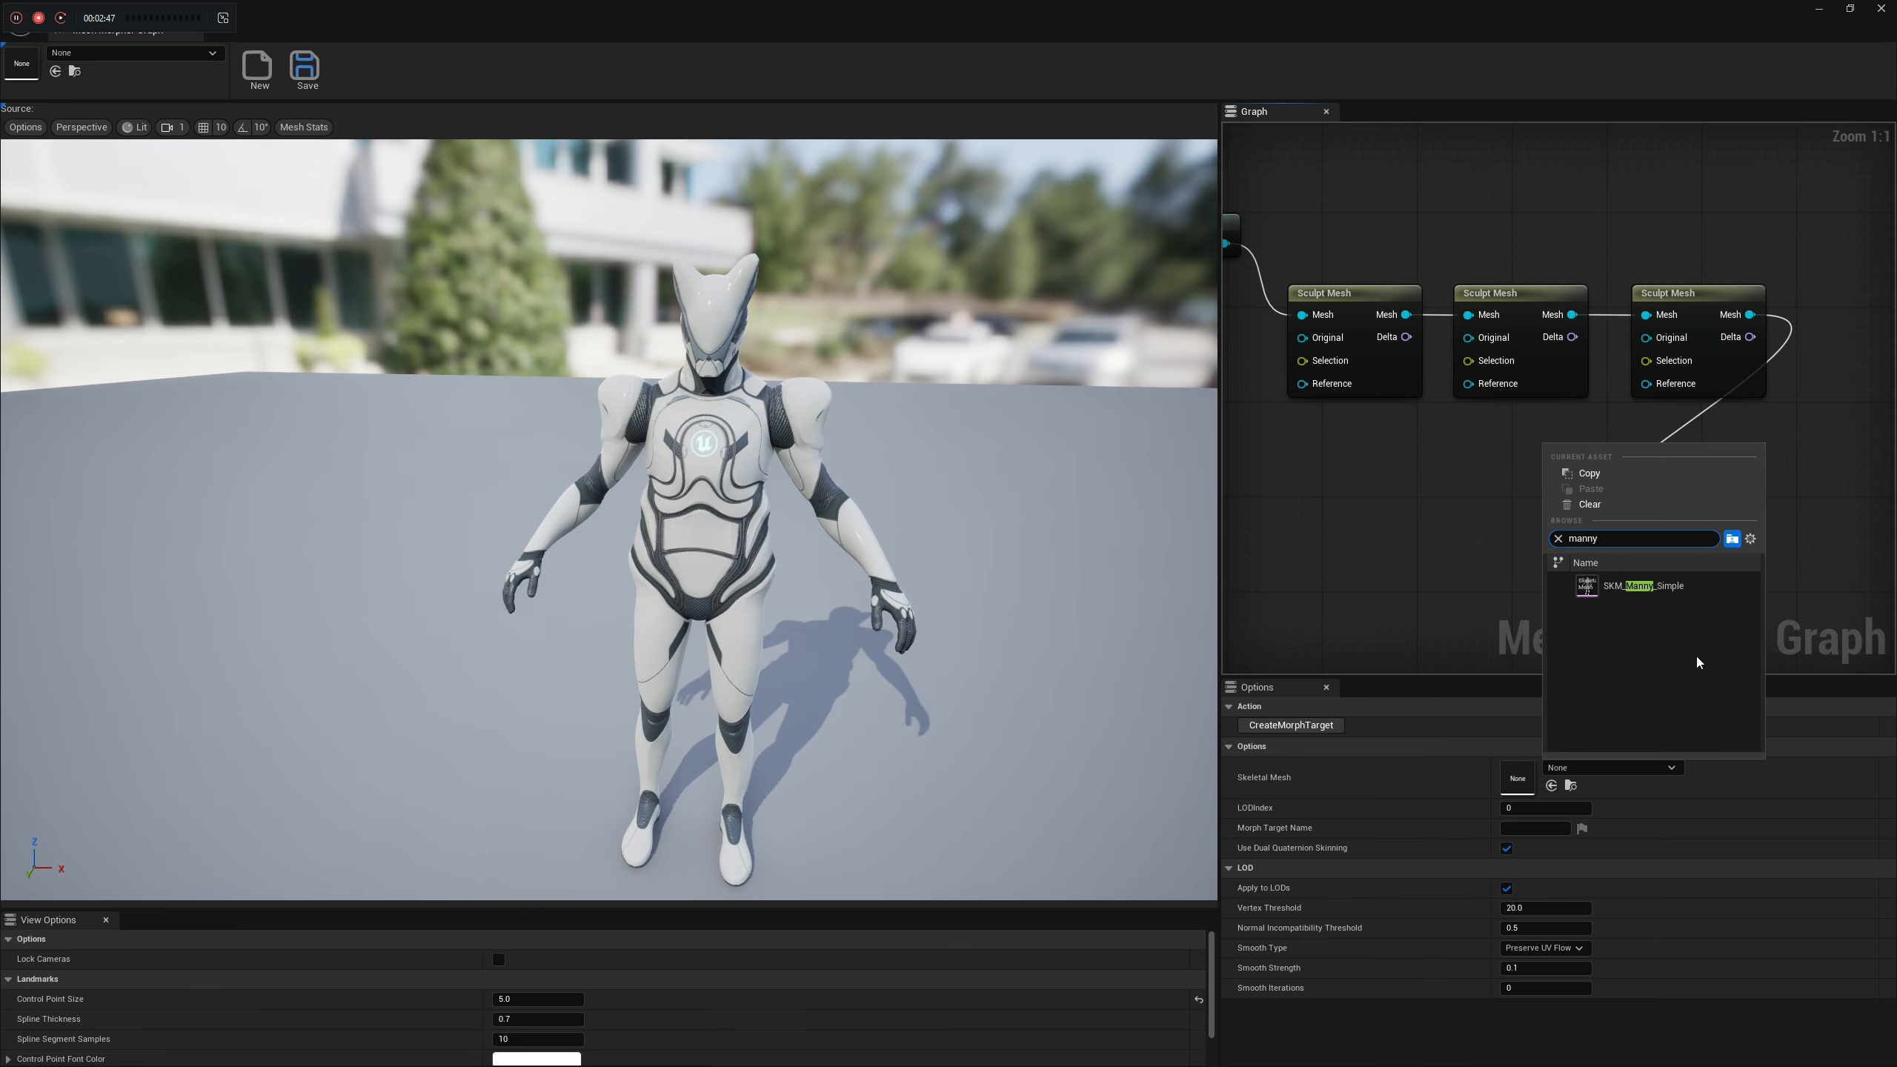
click(1671, 590)
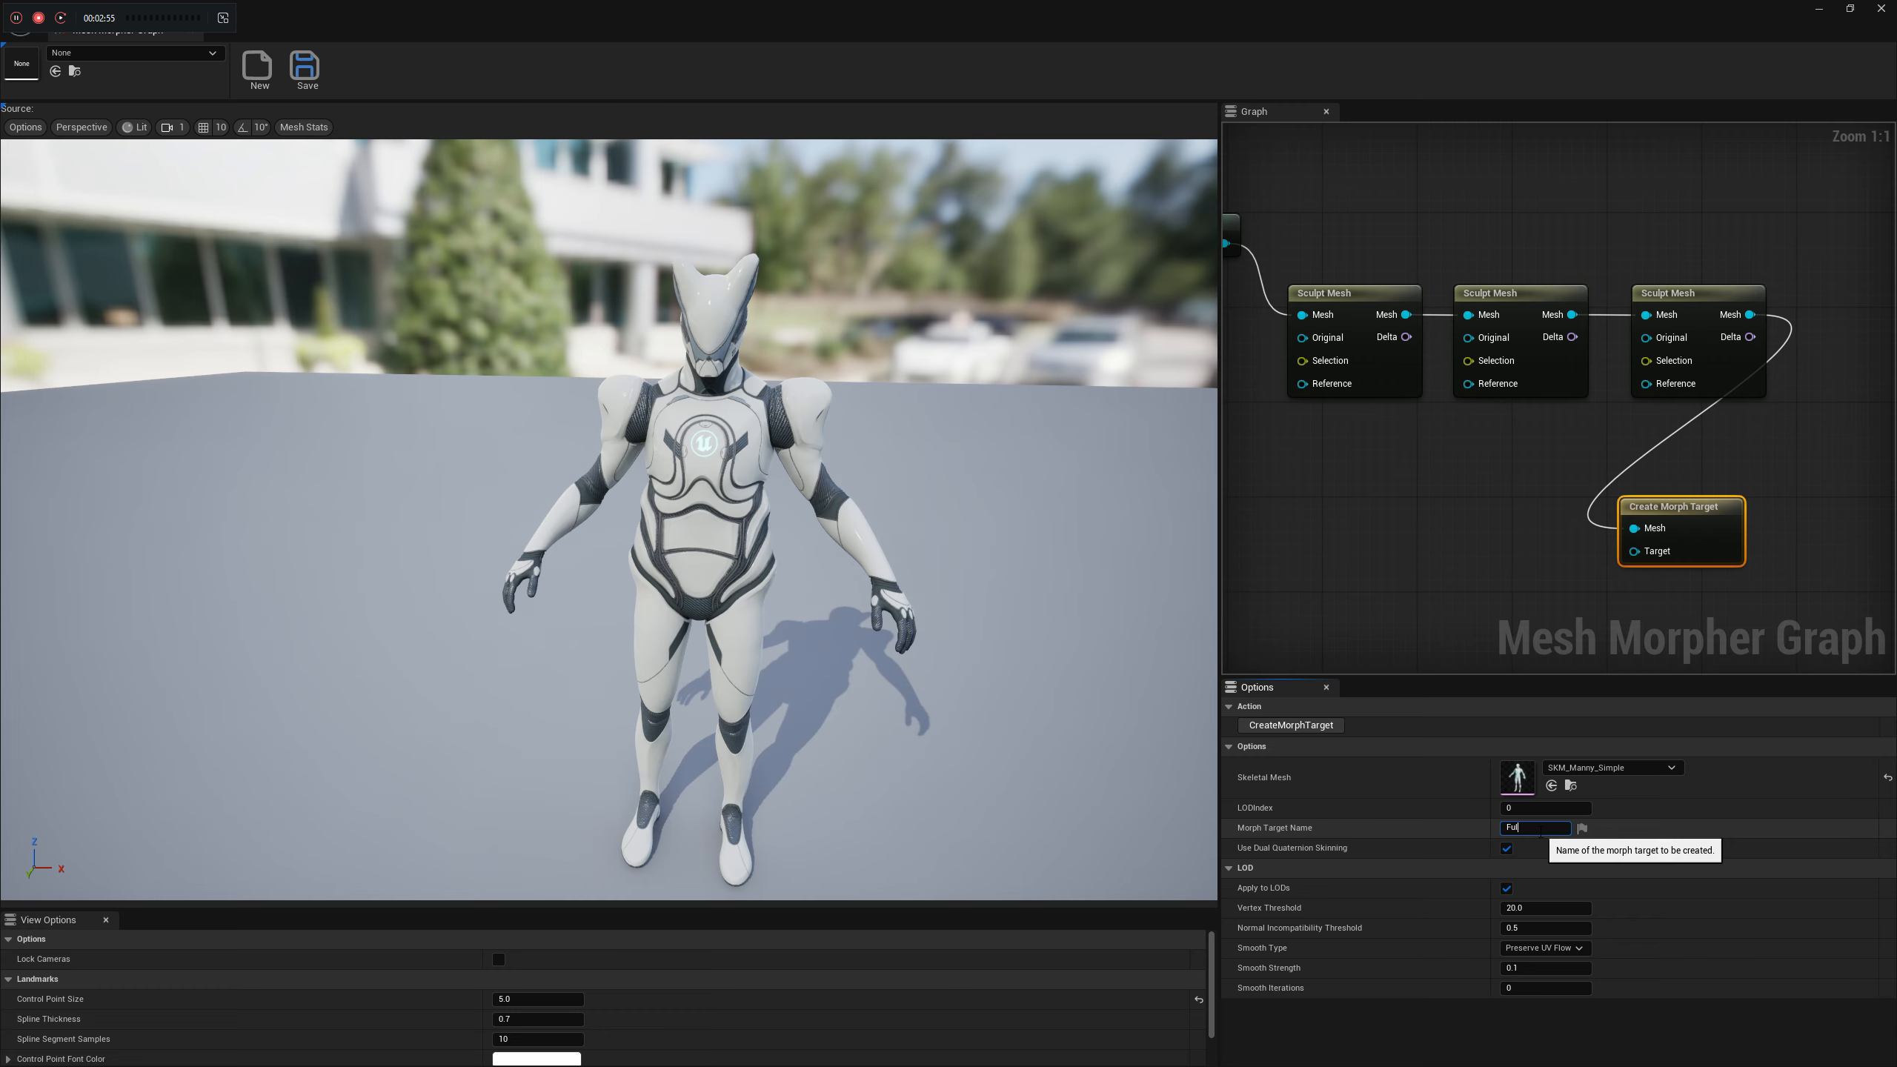
click(1357, 835)
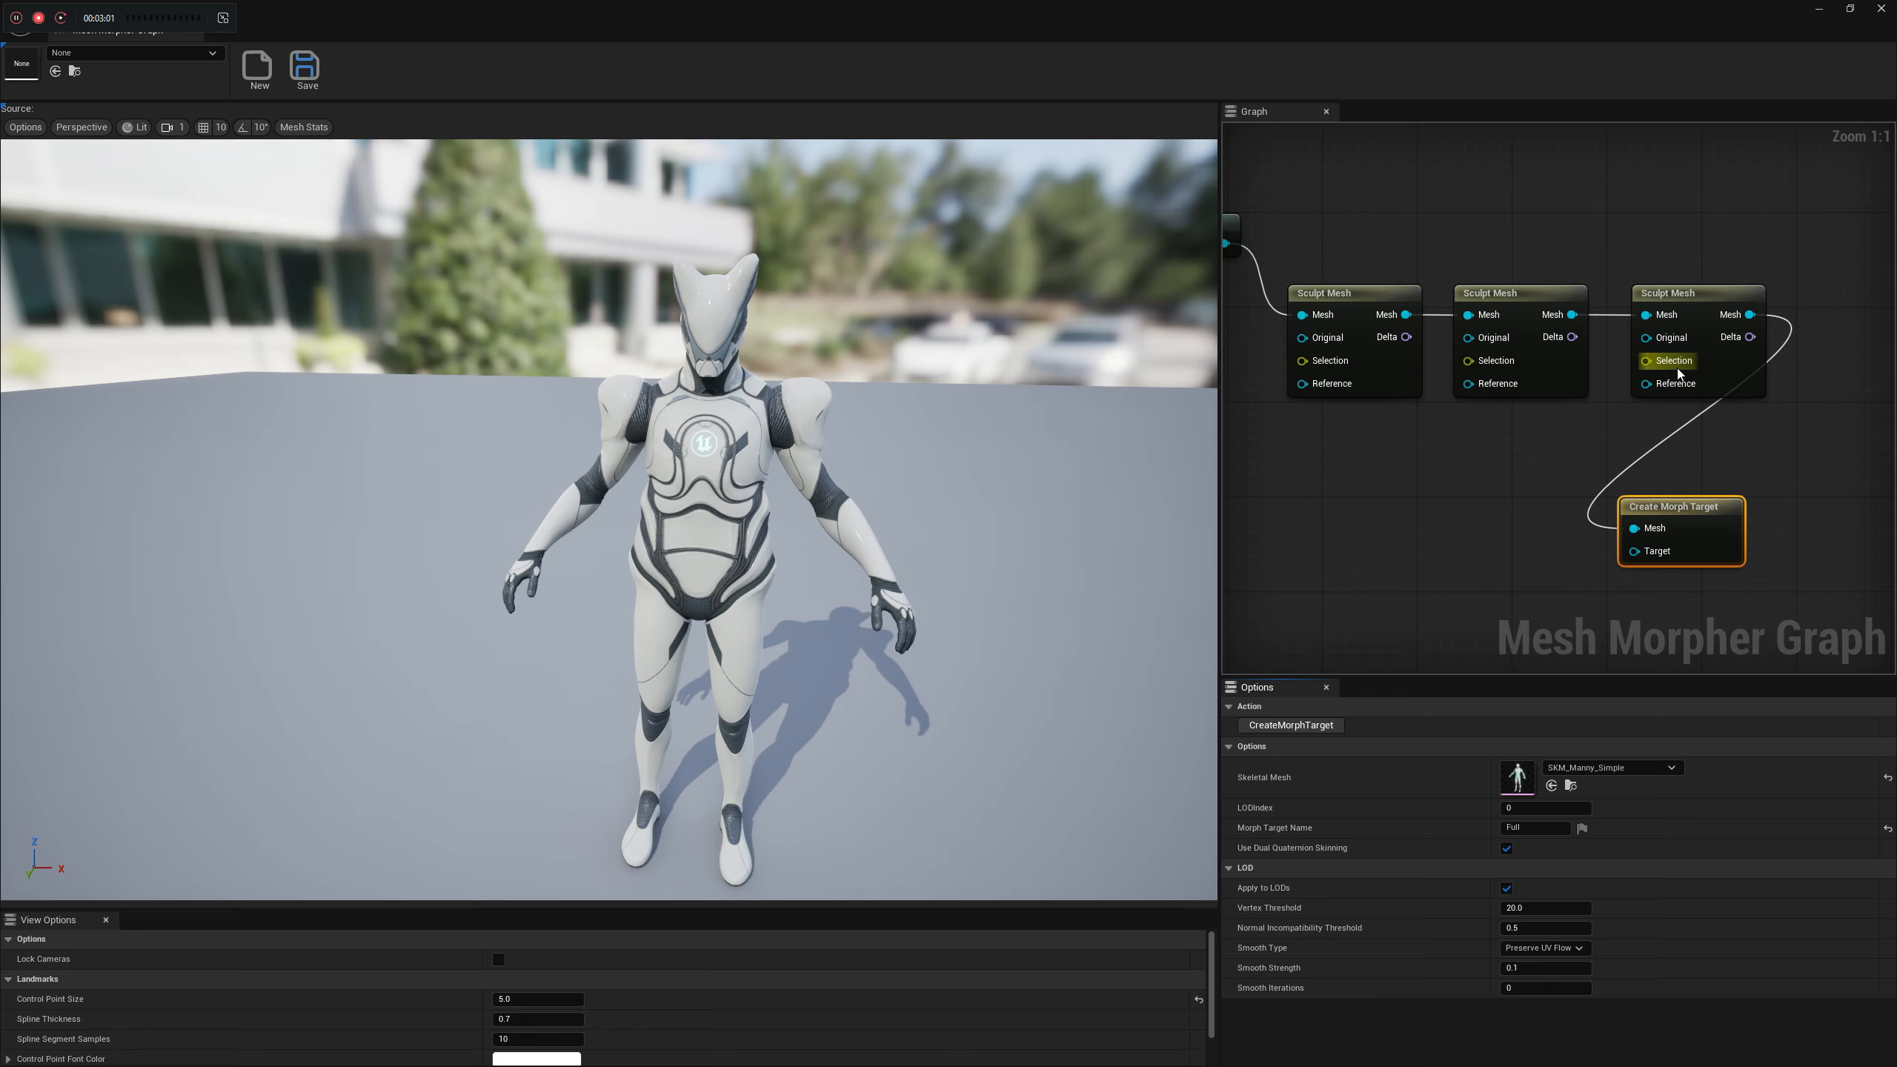
Try to create the morph target and check the node's status details
click(1290, 724)
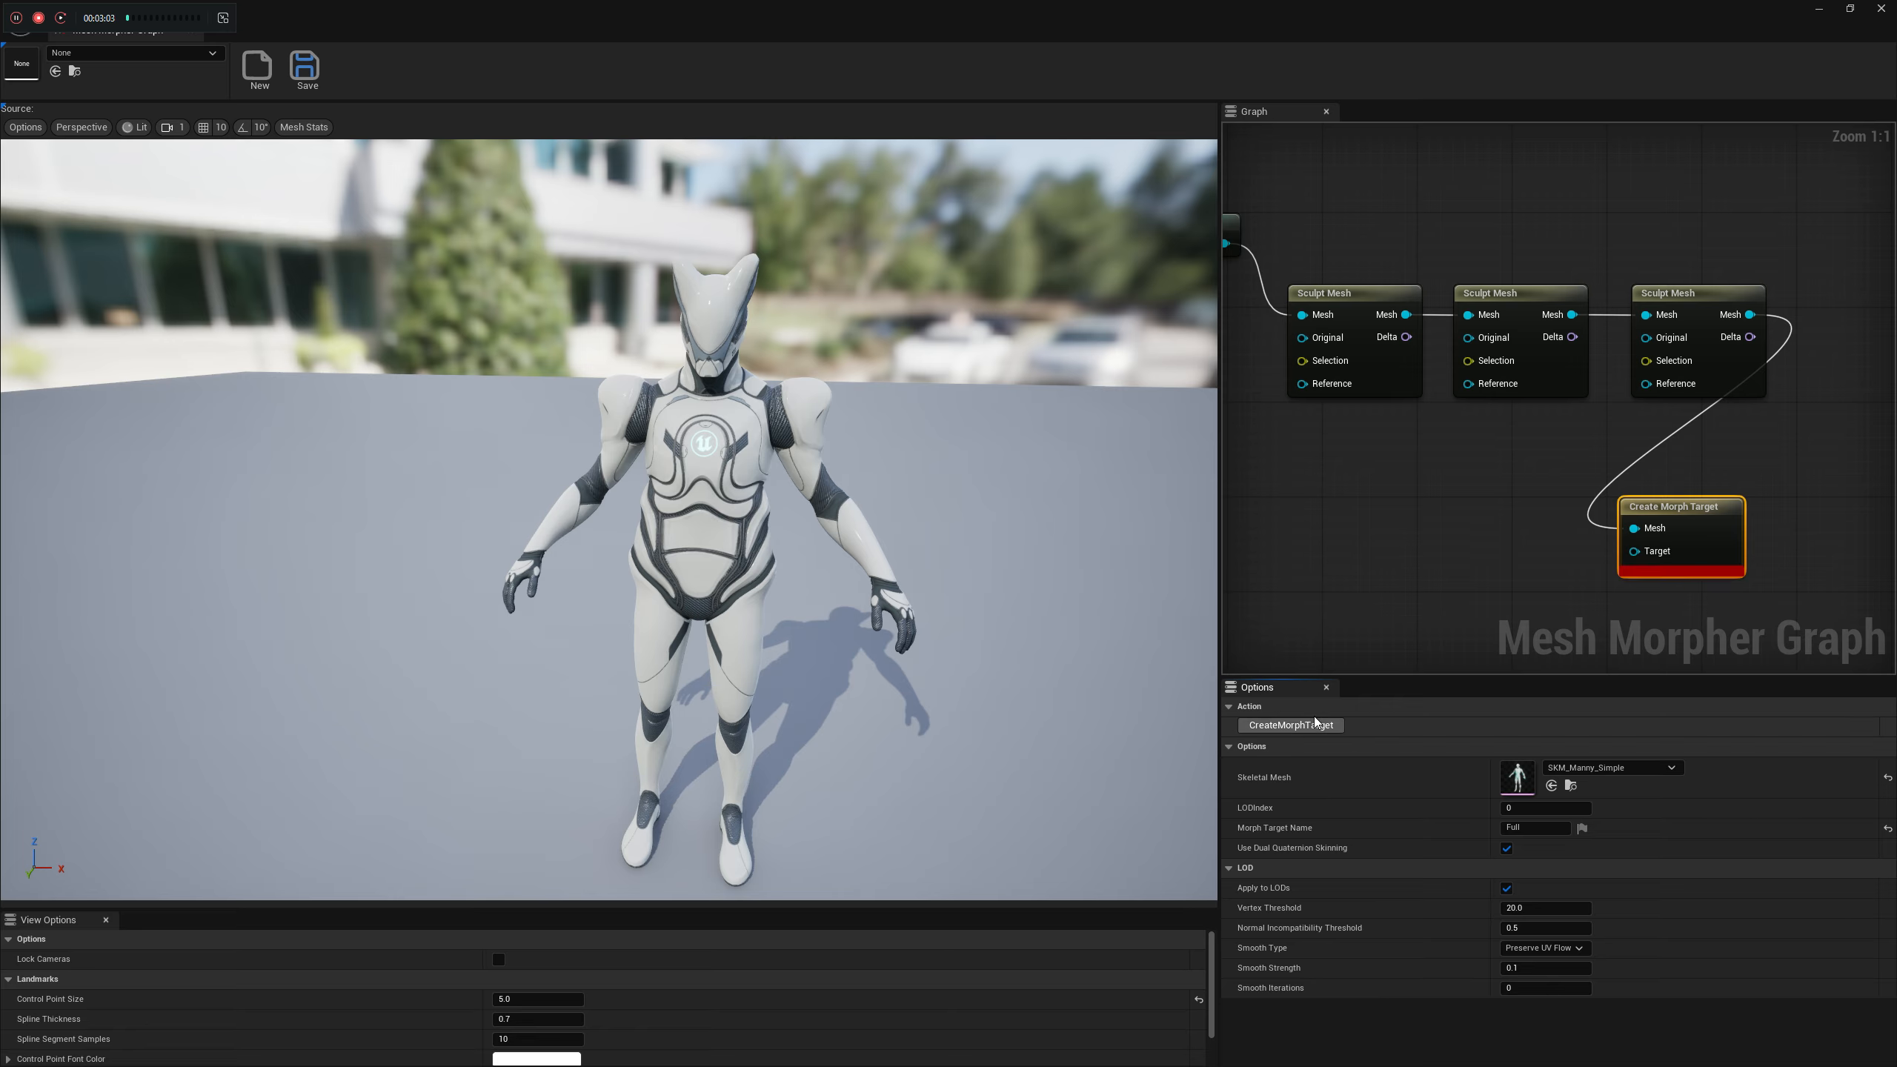
mouse_move(1675, 582)
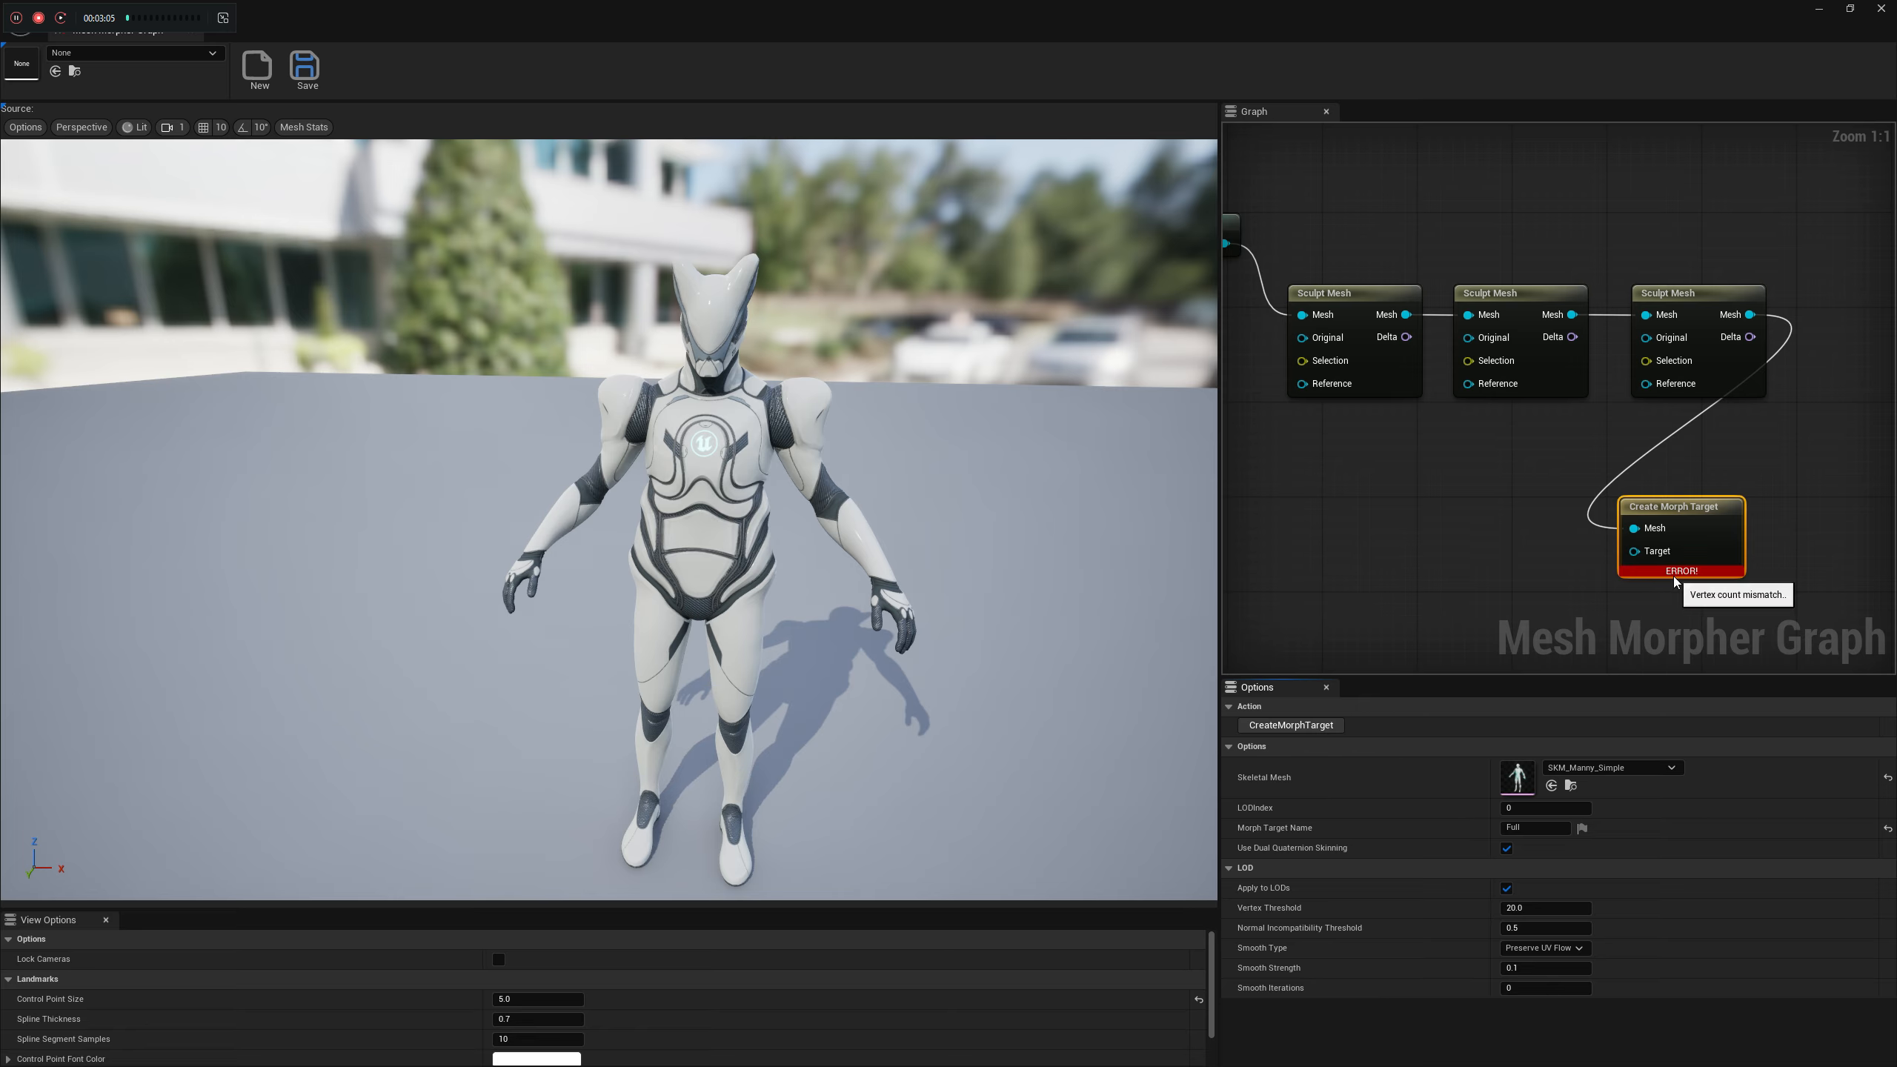
Wire Load Skeletal Mesh to the Create Morph Target node's Mesh input and the third Sculpt Mesh to its Target input, and create the morph target
right_drag(1531, 548, 1603, 574)
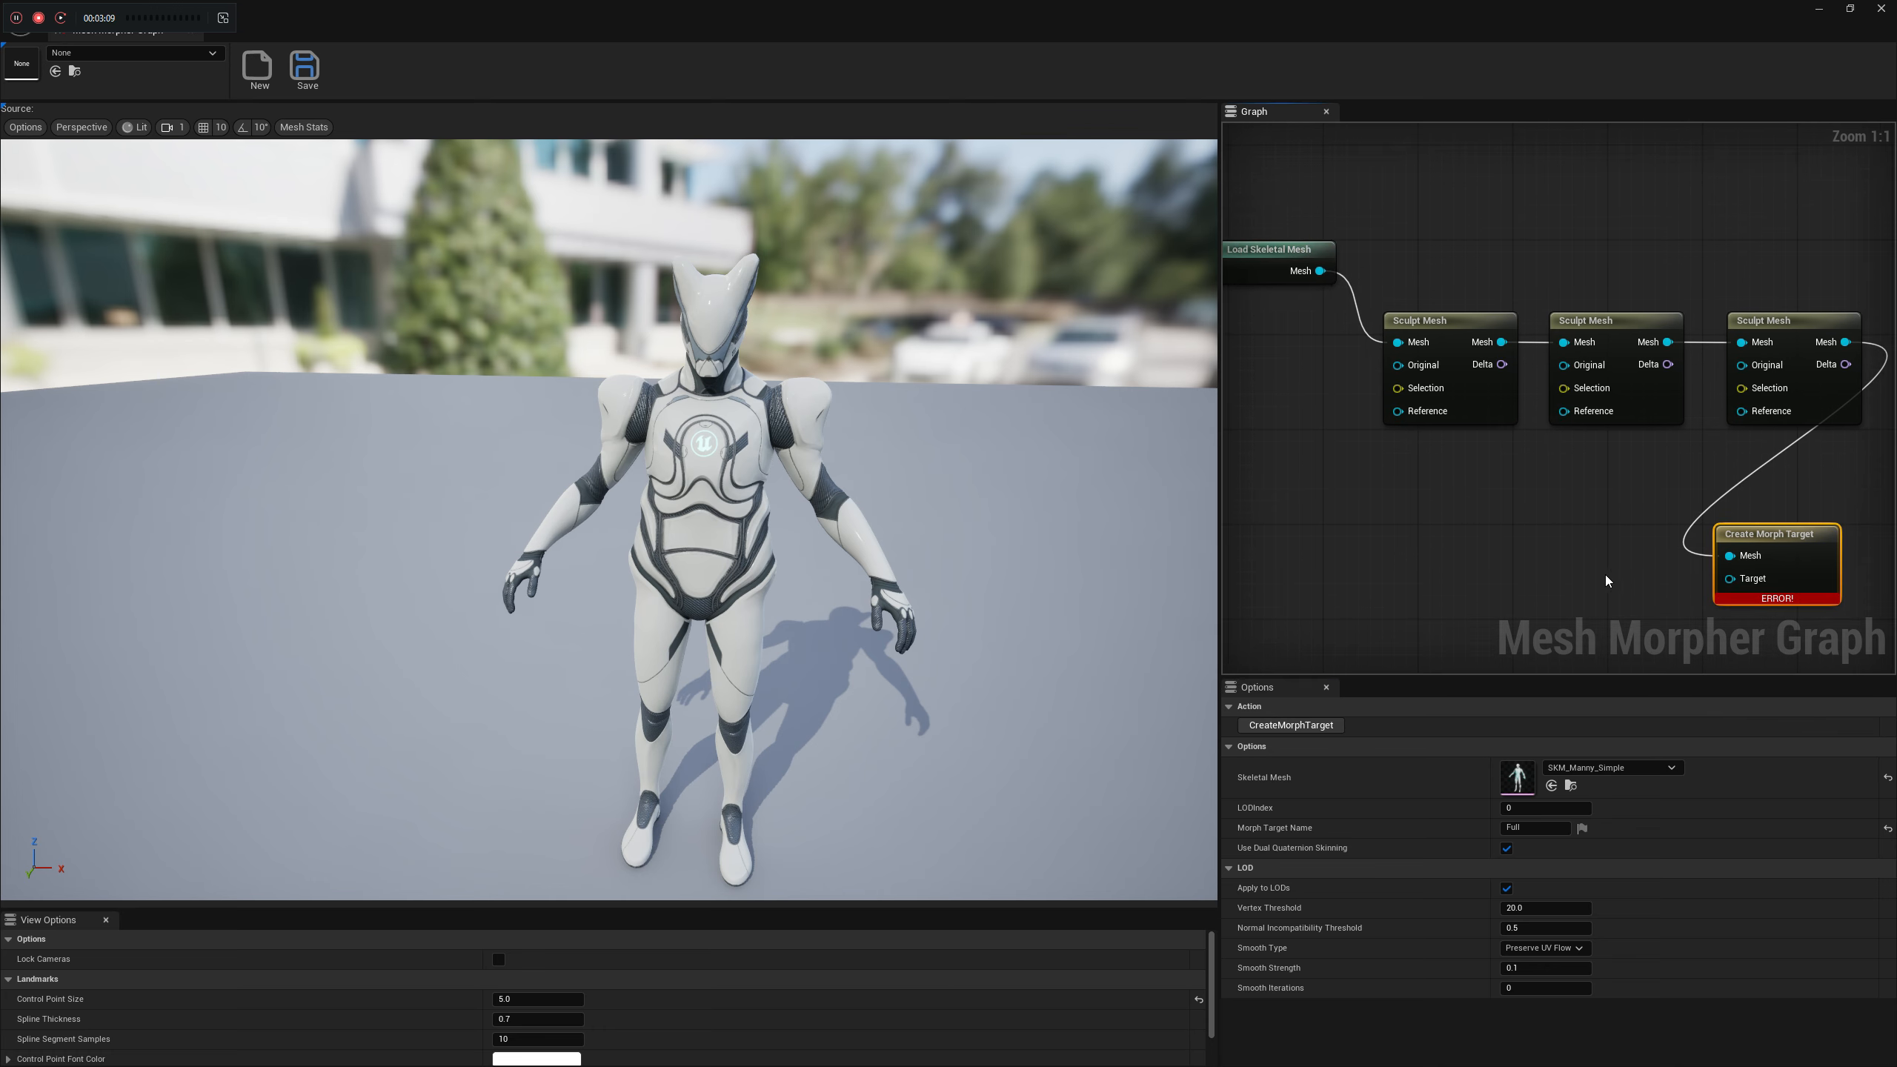
right_drag(1763, 502, 1741, 481)
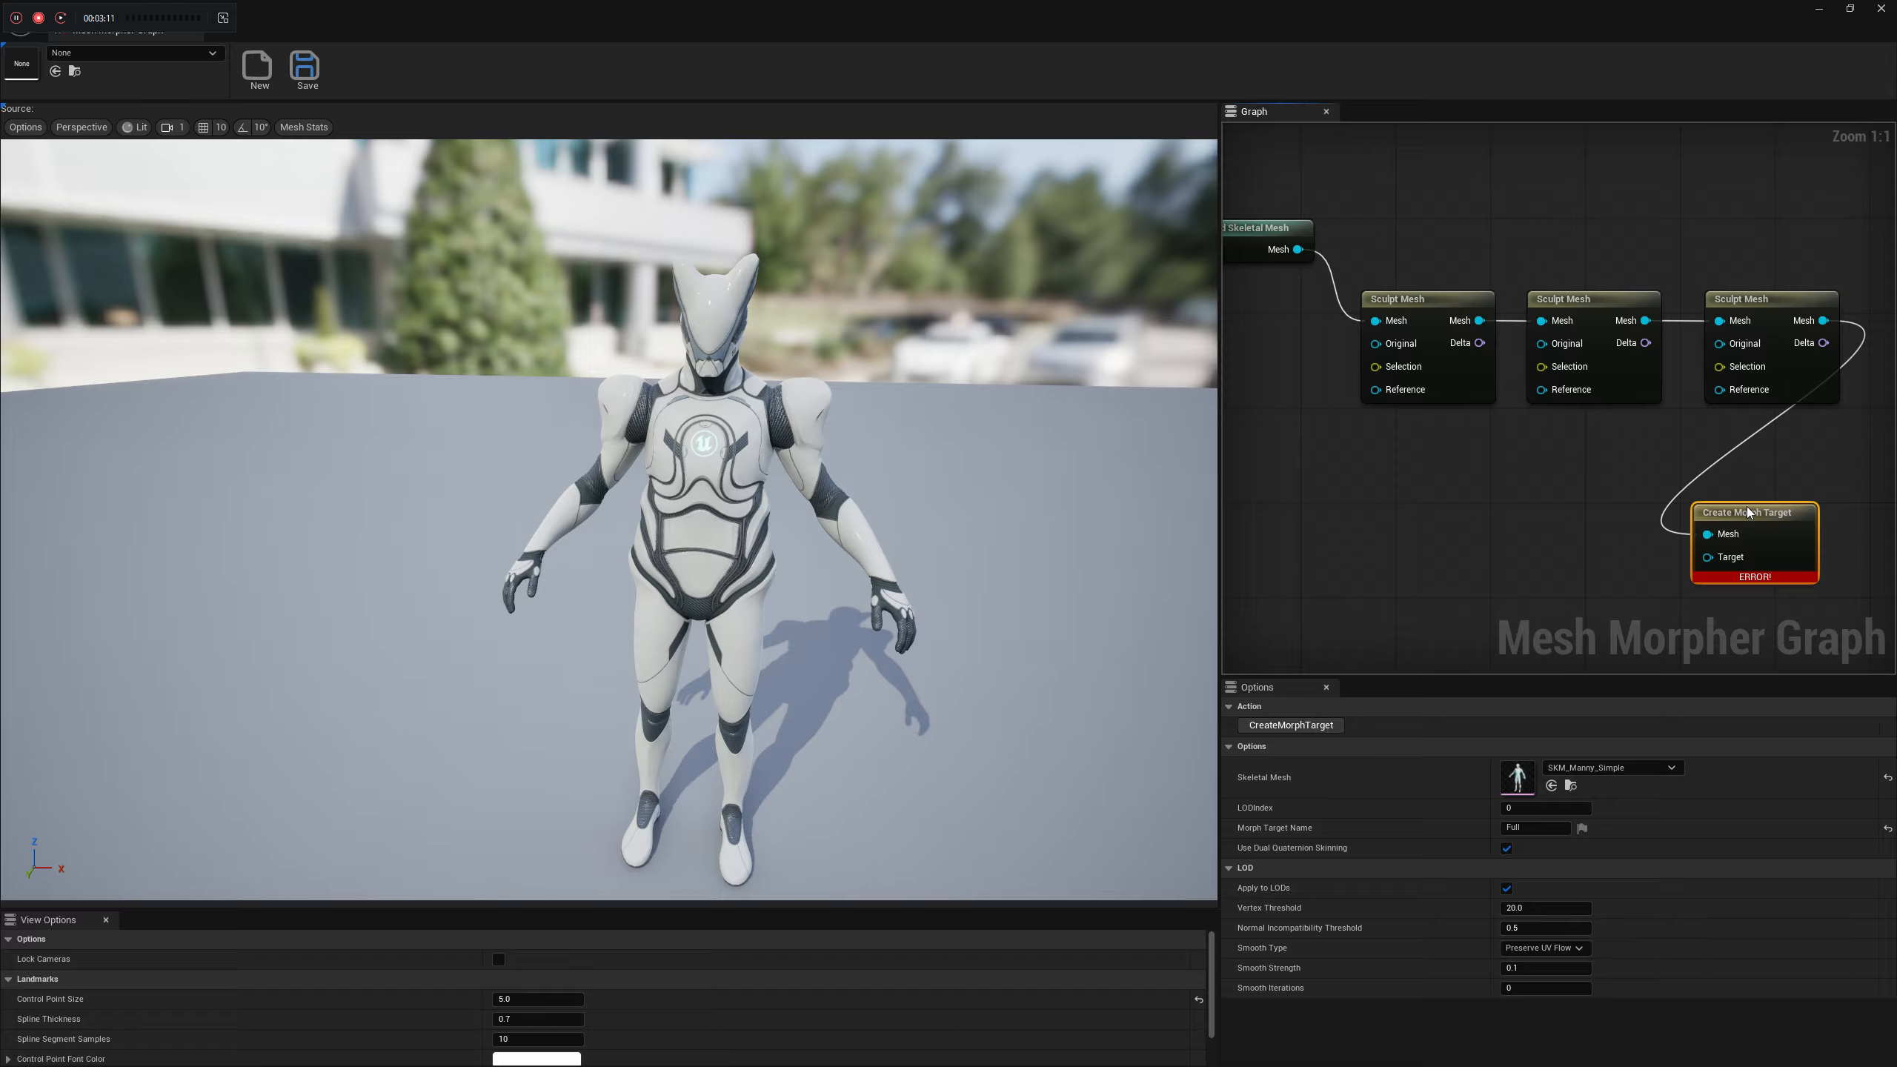
drag(1298, 249, 1718, 535)
drag(1764, 472, 1710, 534)
drag(1823, 321, 1710, 557)
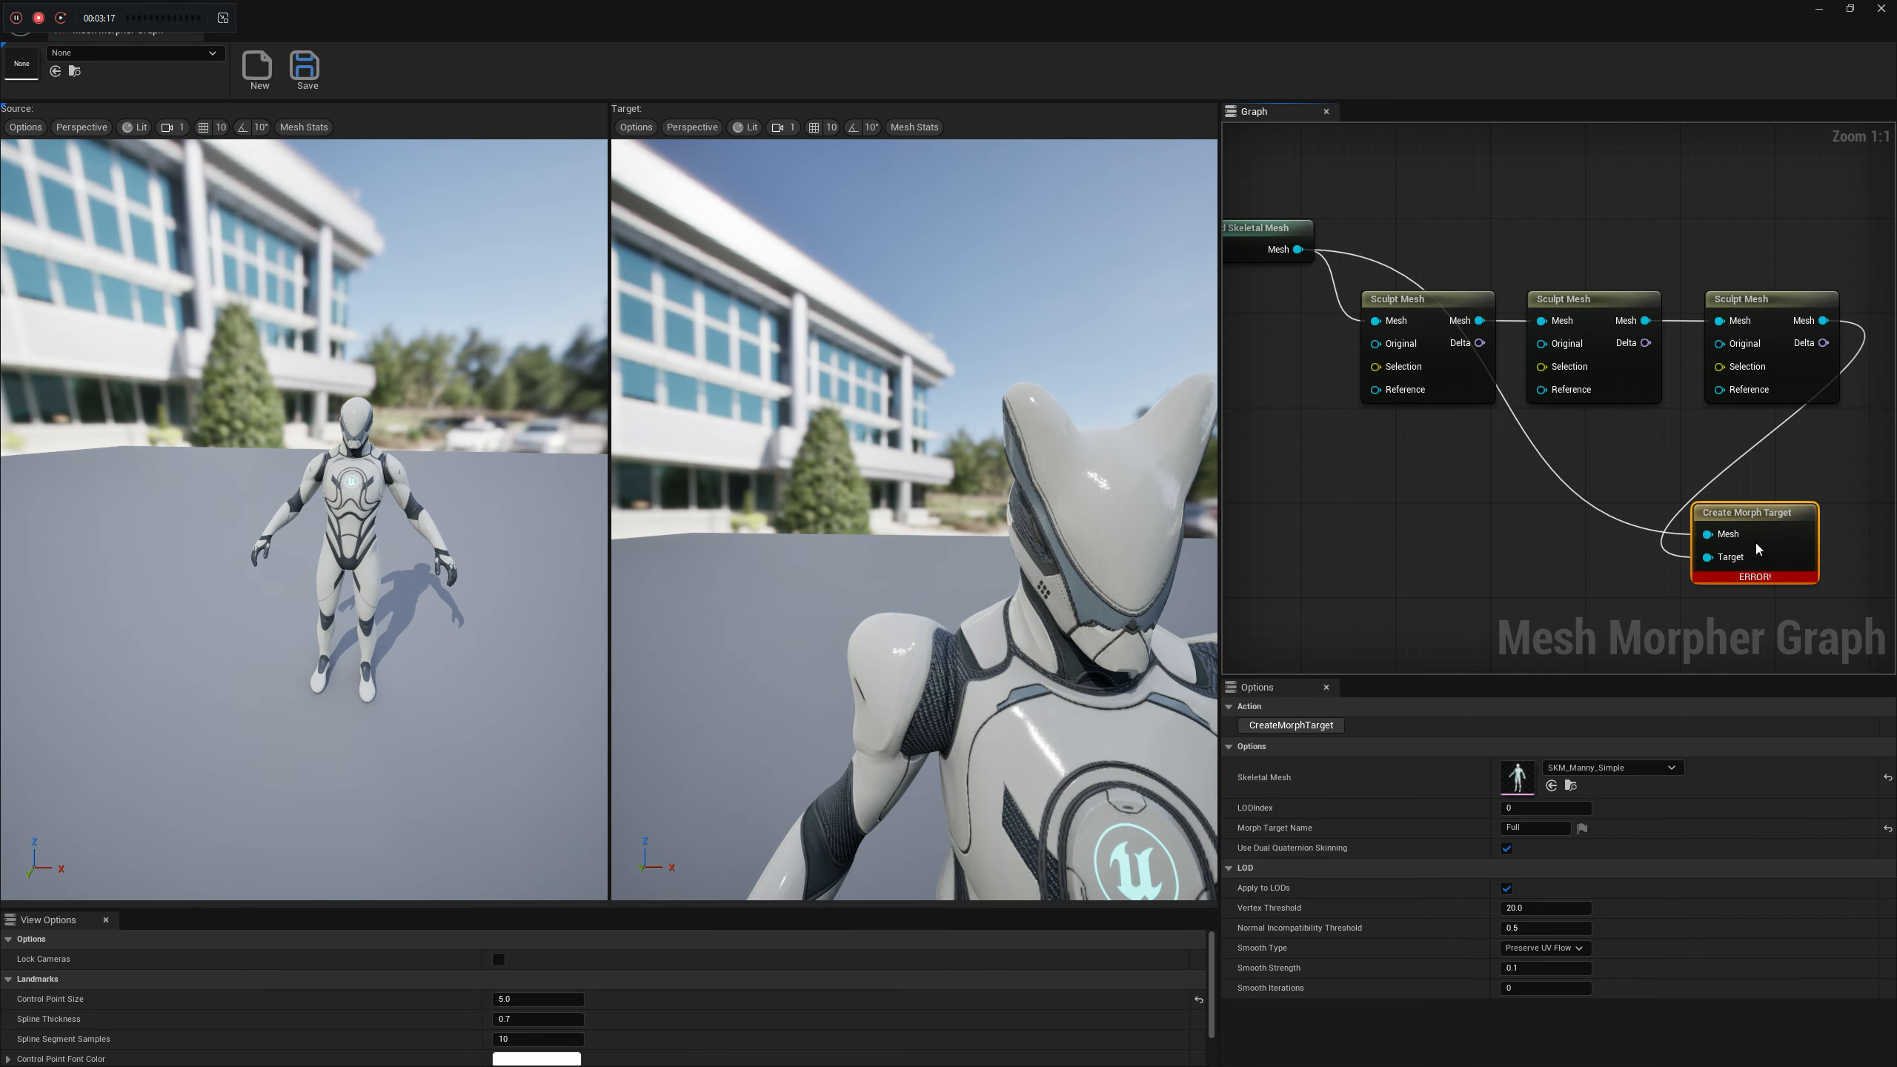
click(1309, 726)
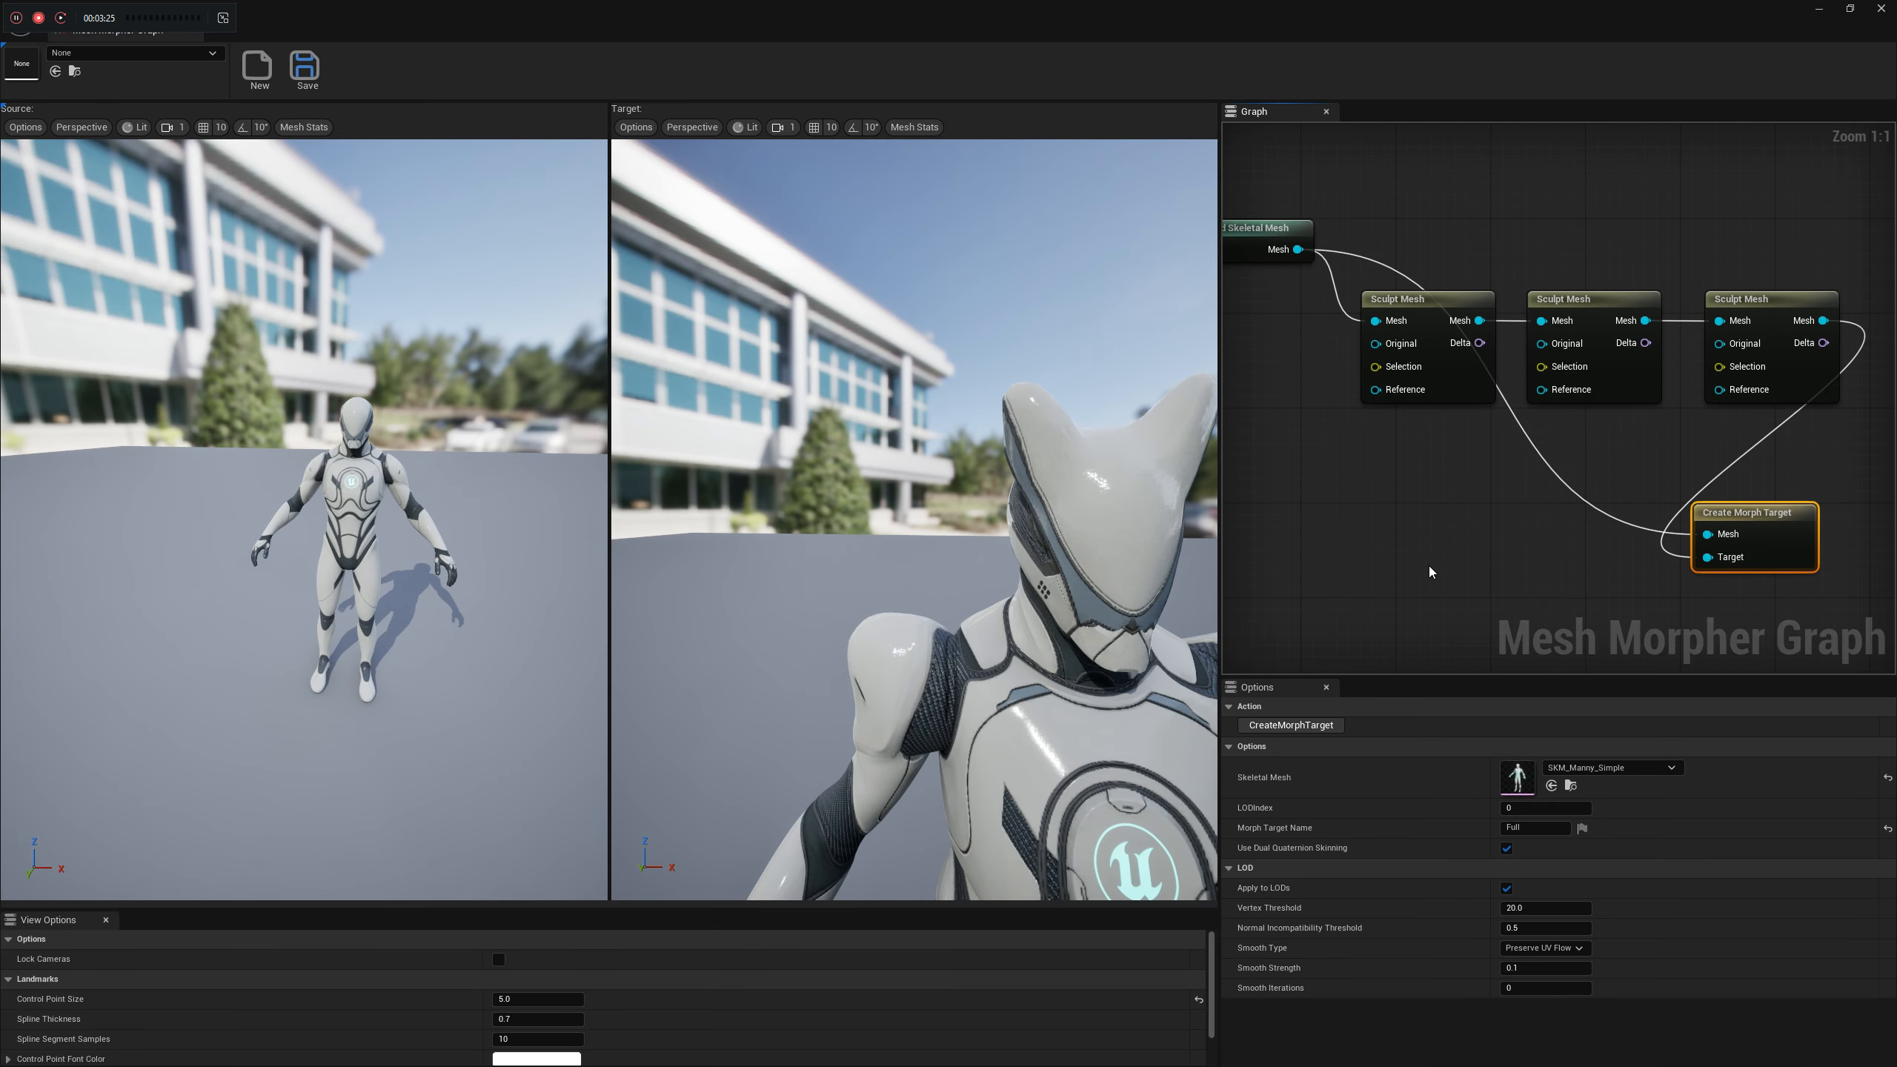
Open the skeletal mesh loaded by the Load Skeletal Mesh node and preview the Full morph target at a weight of about 1.0
click(1297, 258)
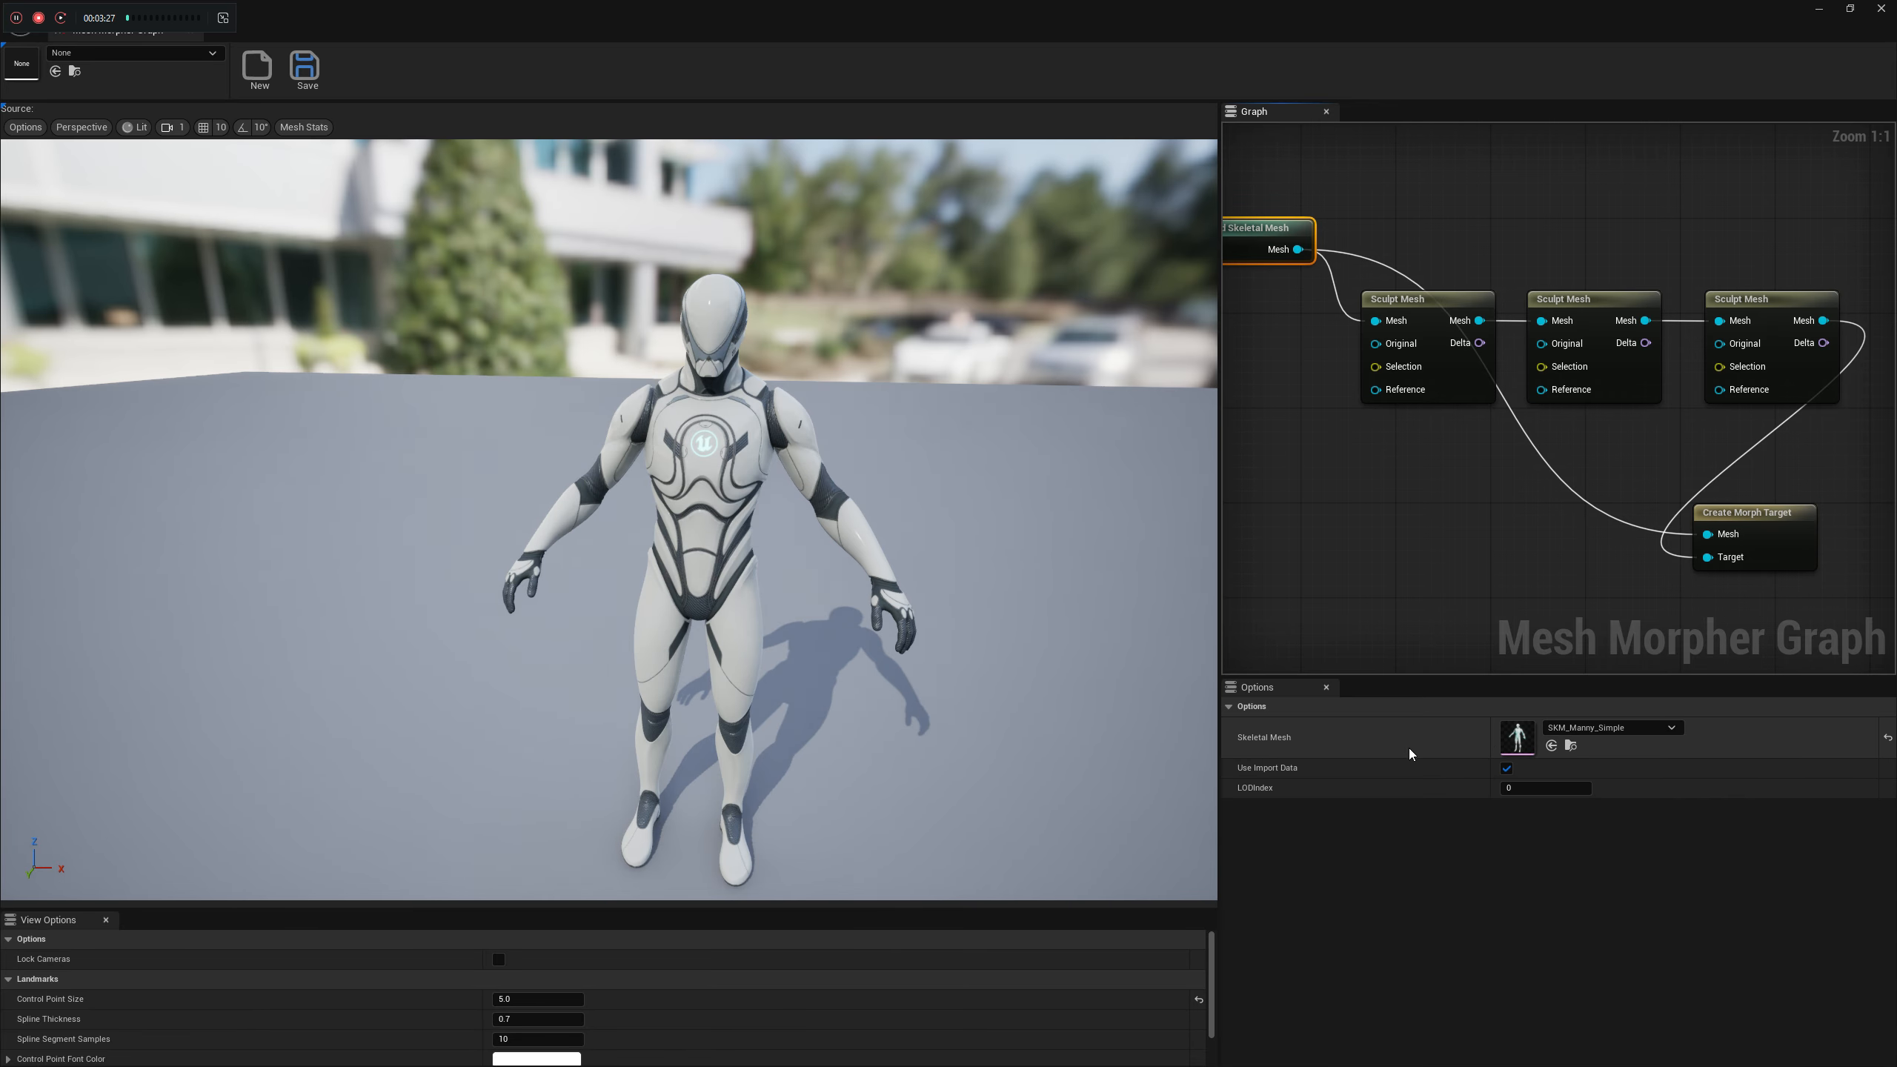
double_click(1516, 743)
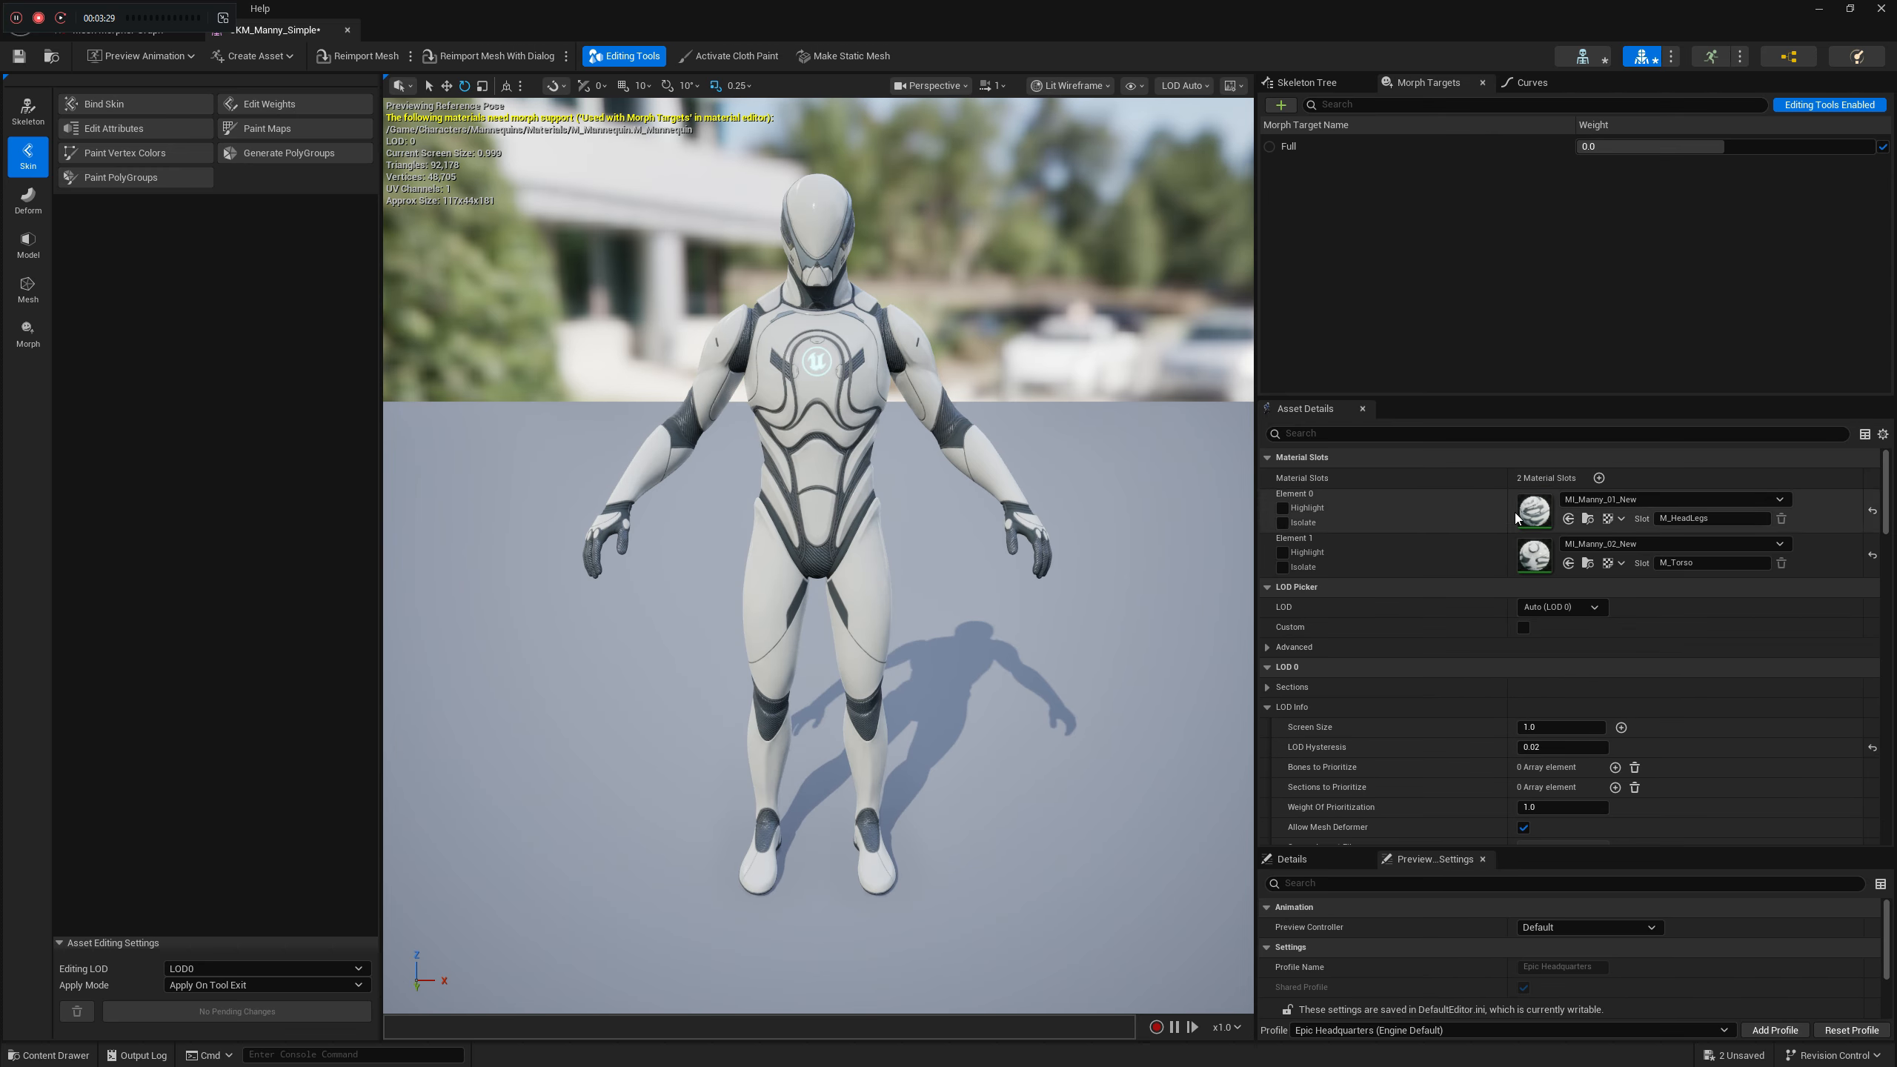
drag(1710, 148, 1871, 147)
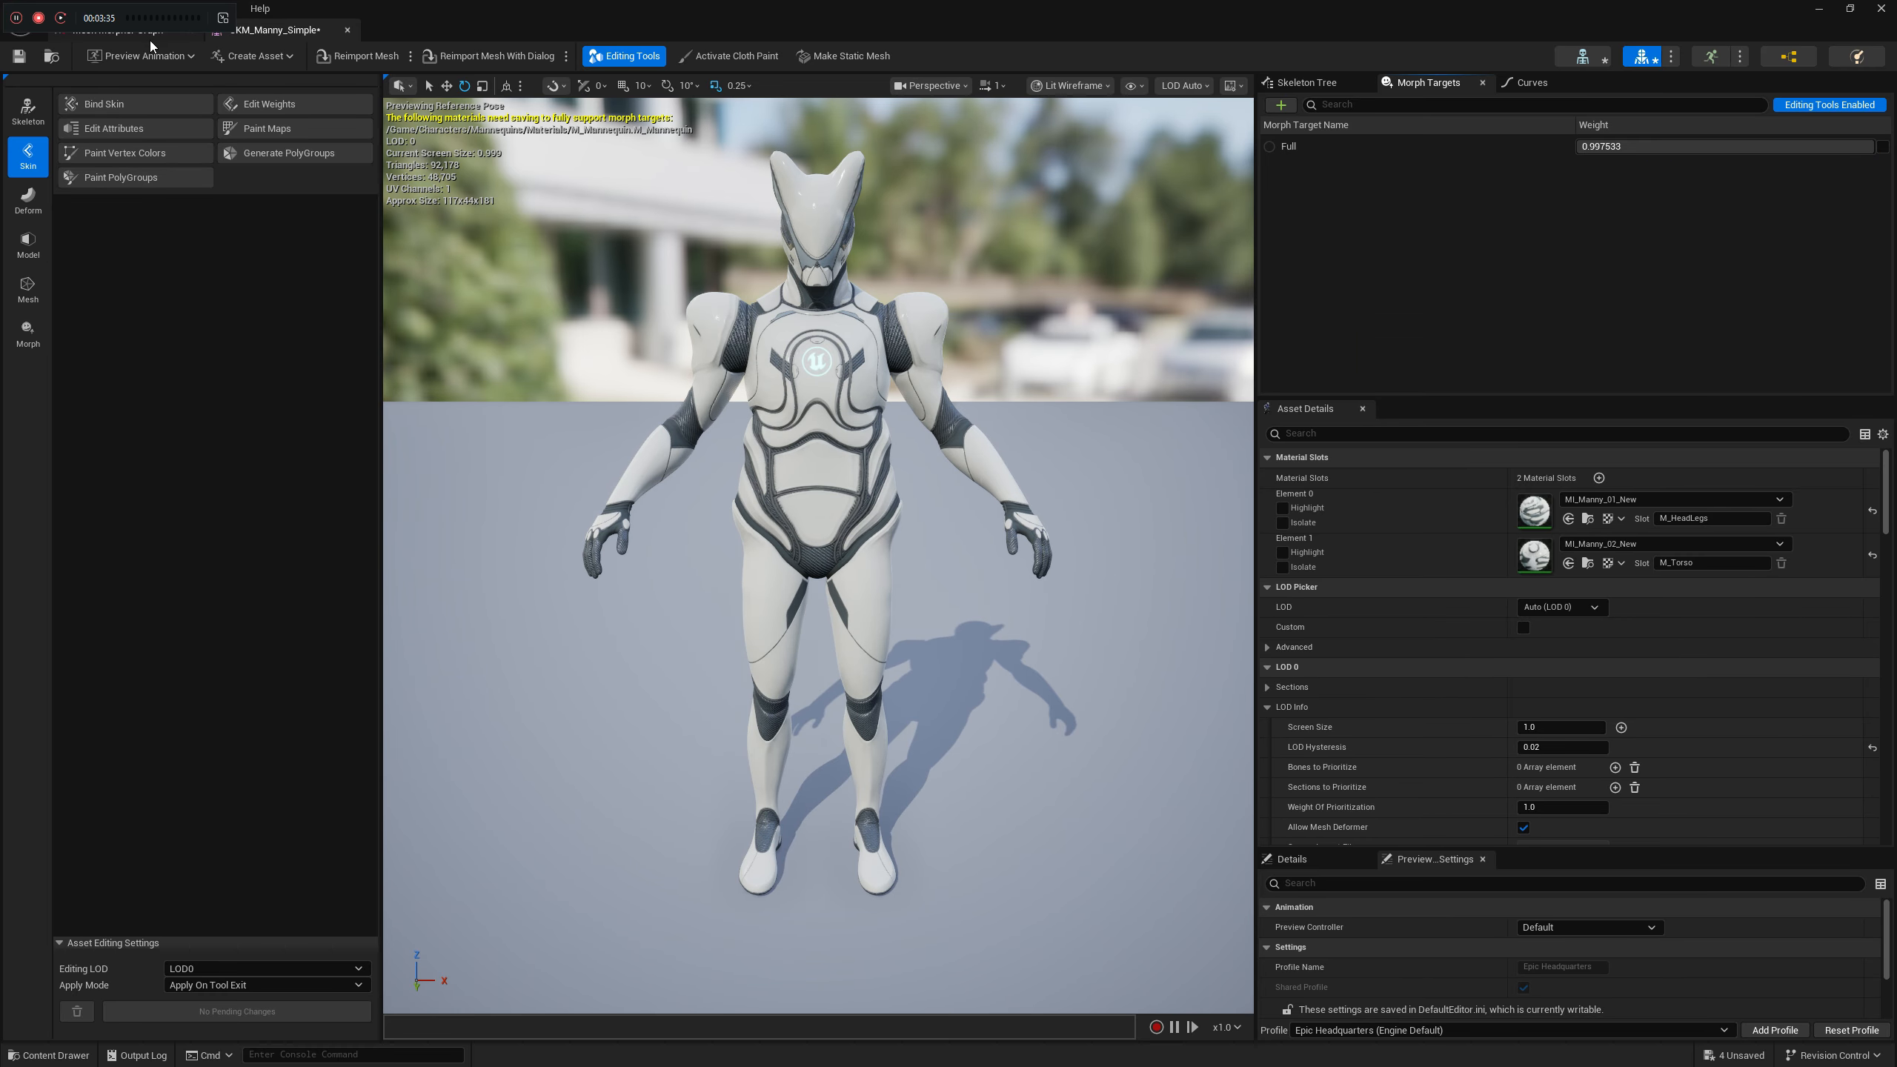
click(117, 29)
Add a second Create Morph Target node fed by the Load Skeletal Mesh node's Mesh output
right_drag(1475, 470, 1460, 382)
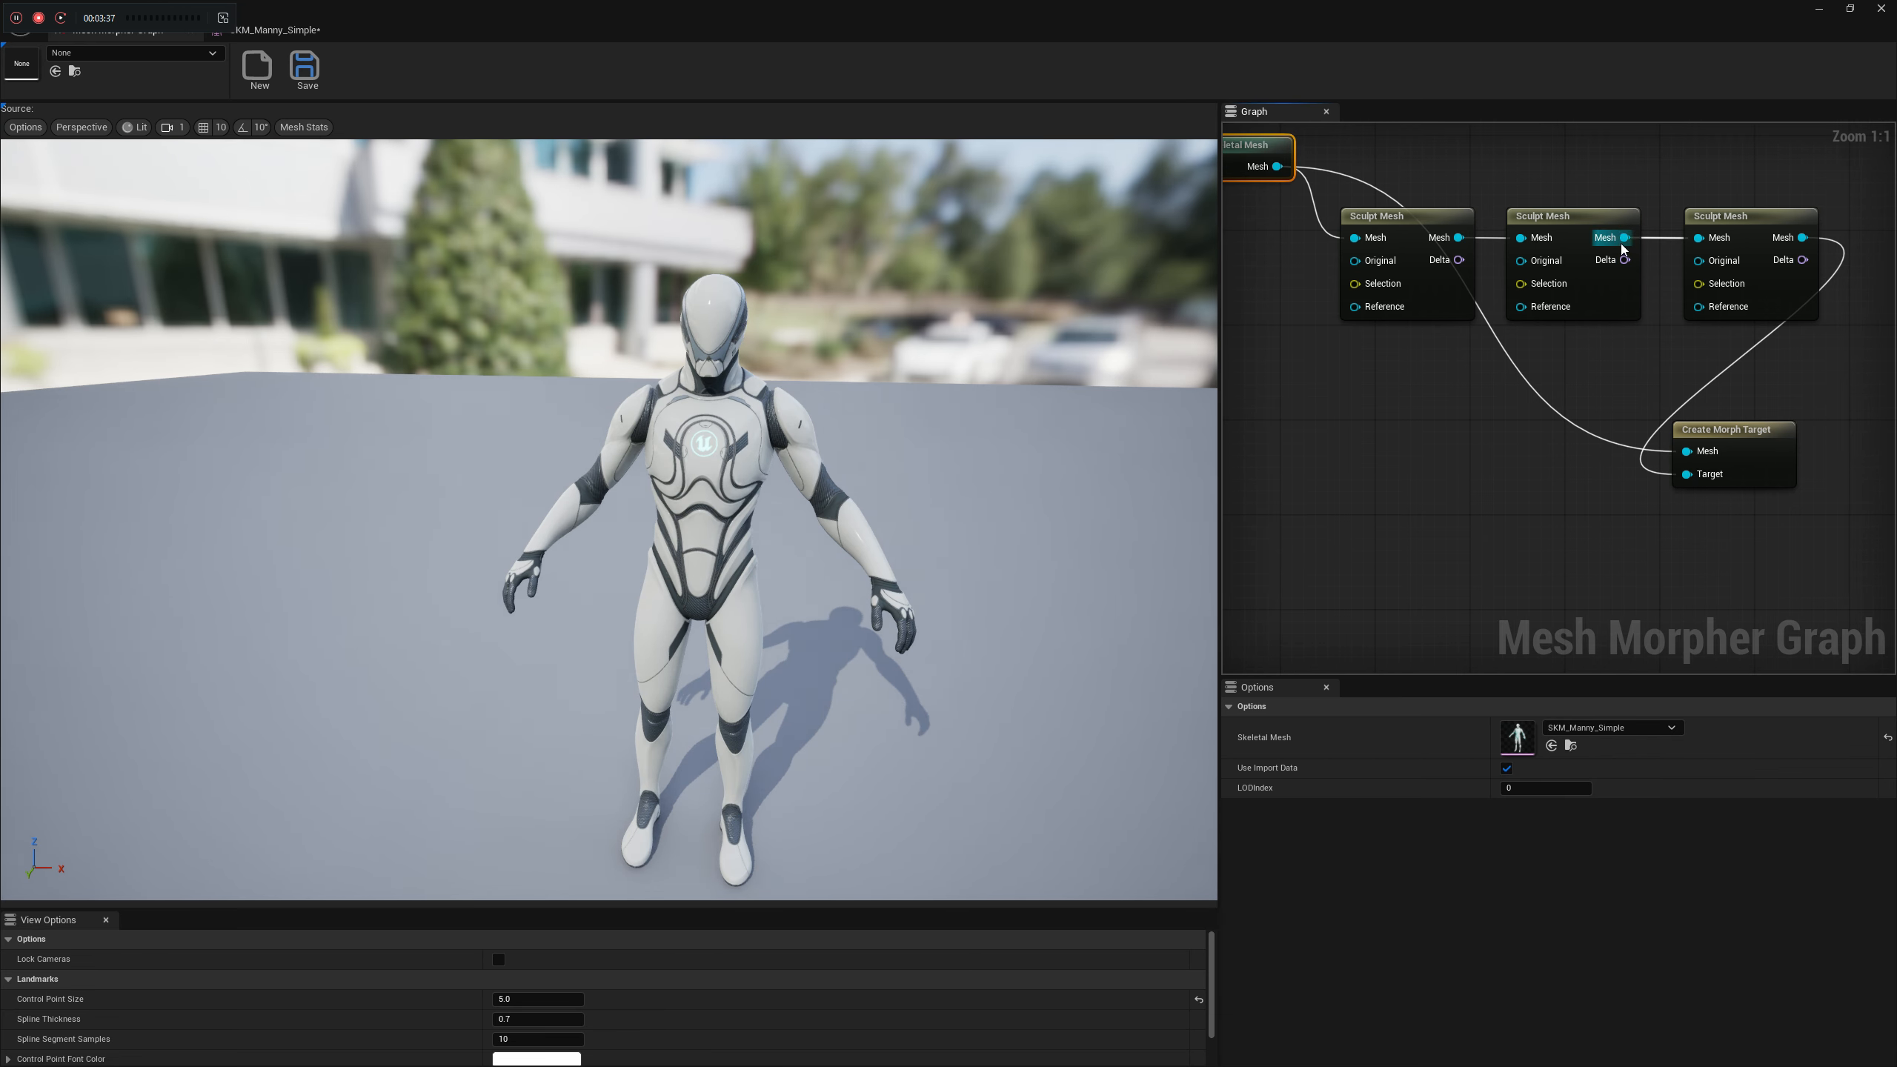
drag(1277, 167, 1686, 556)
text(create)
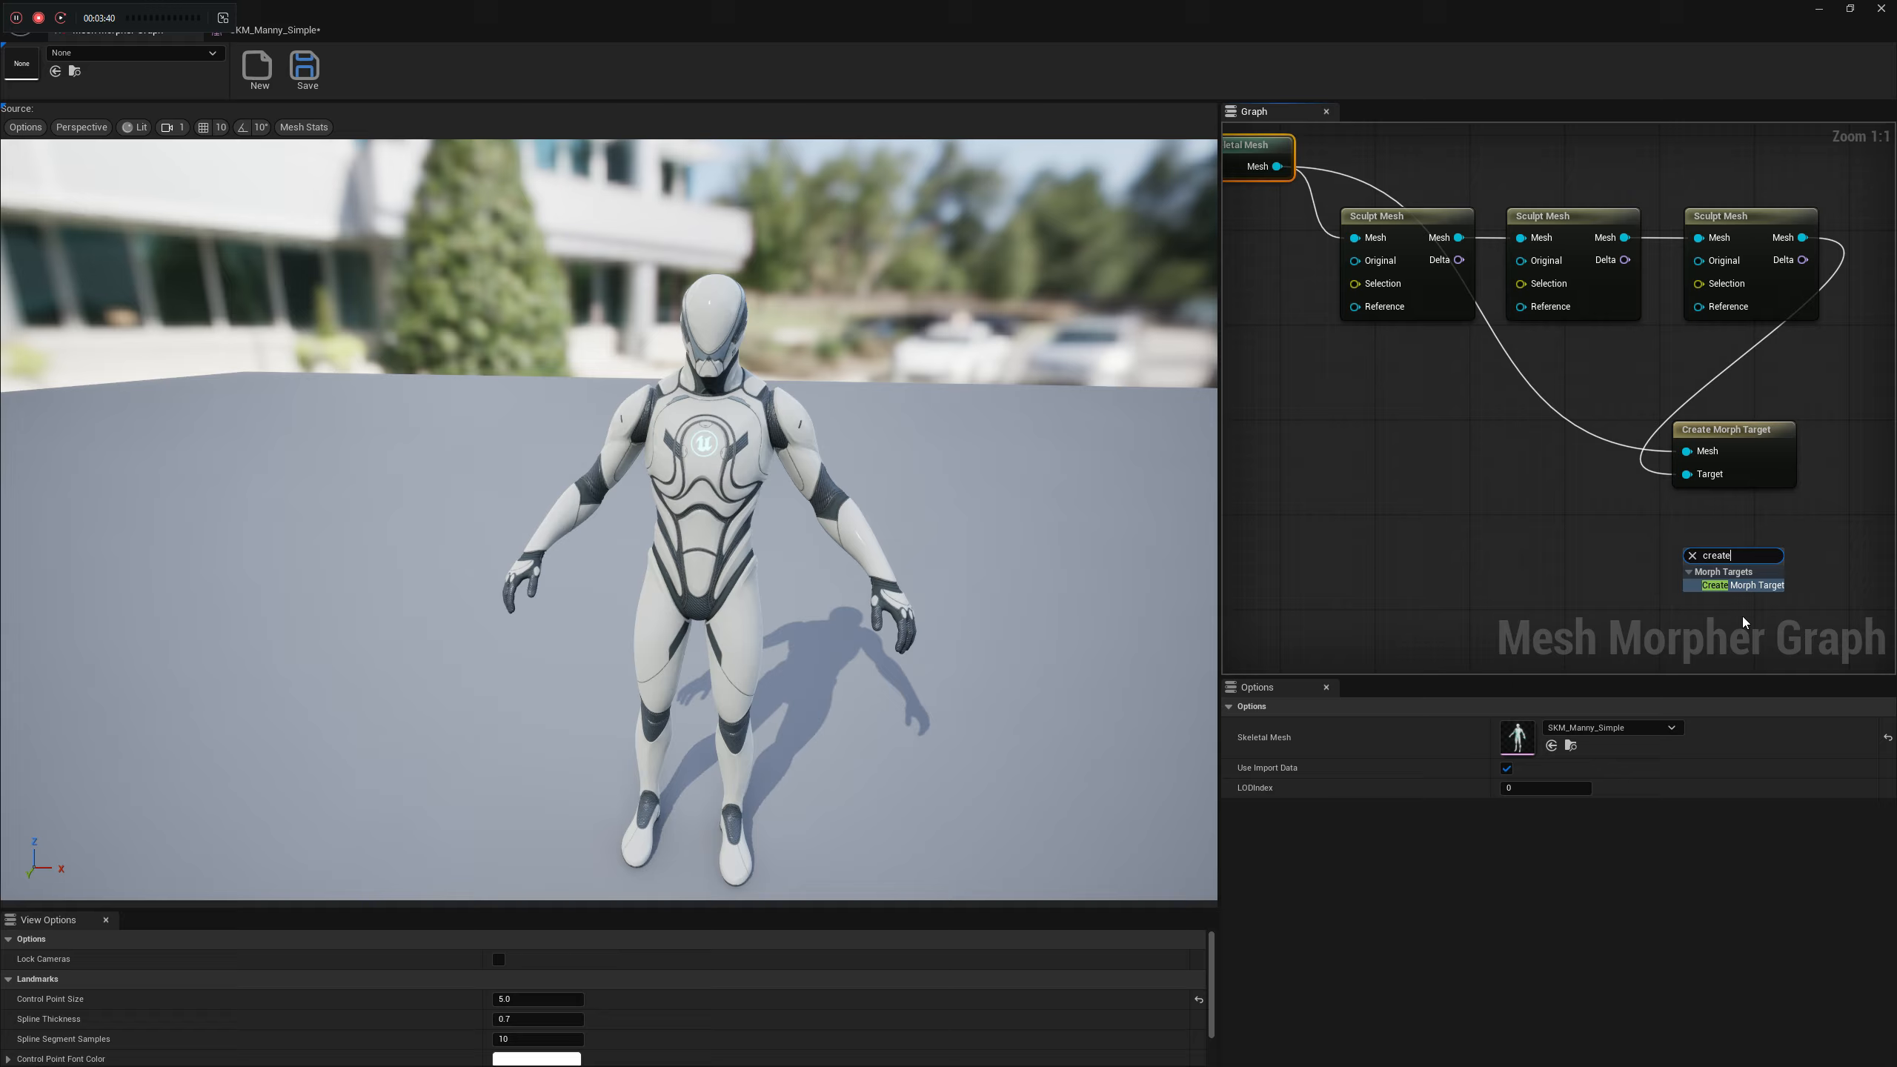
click(1743, 585)
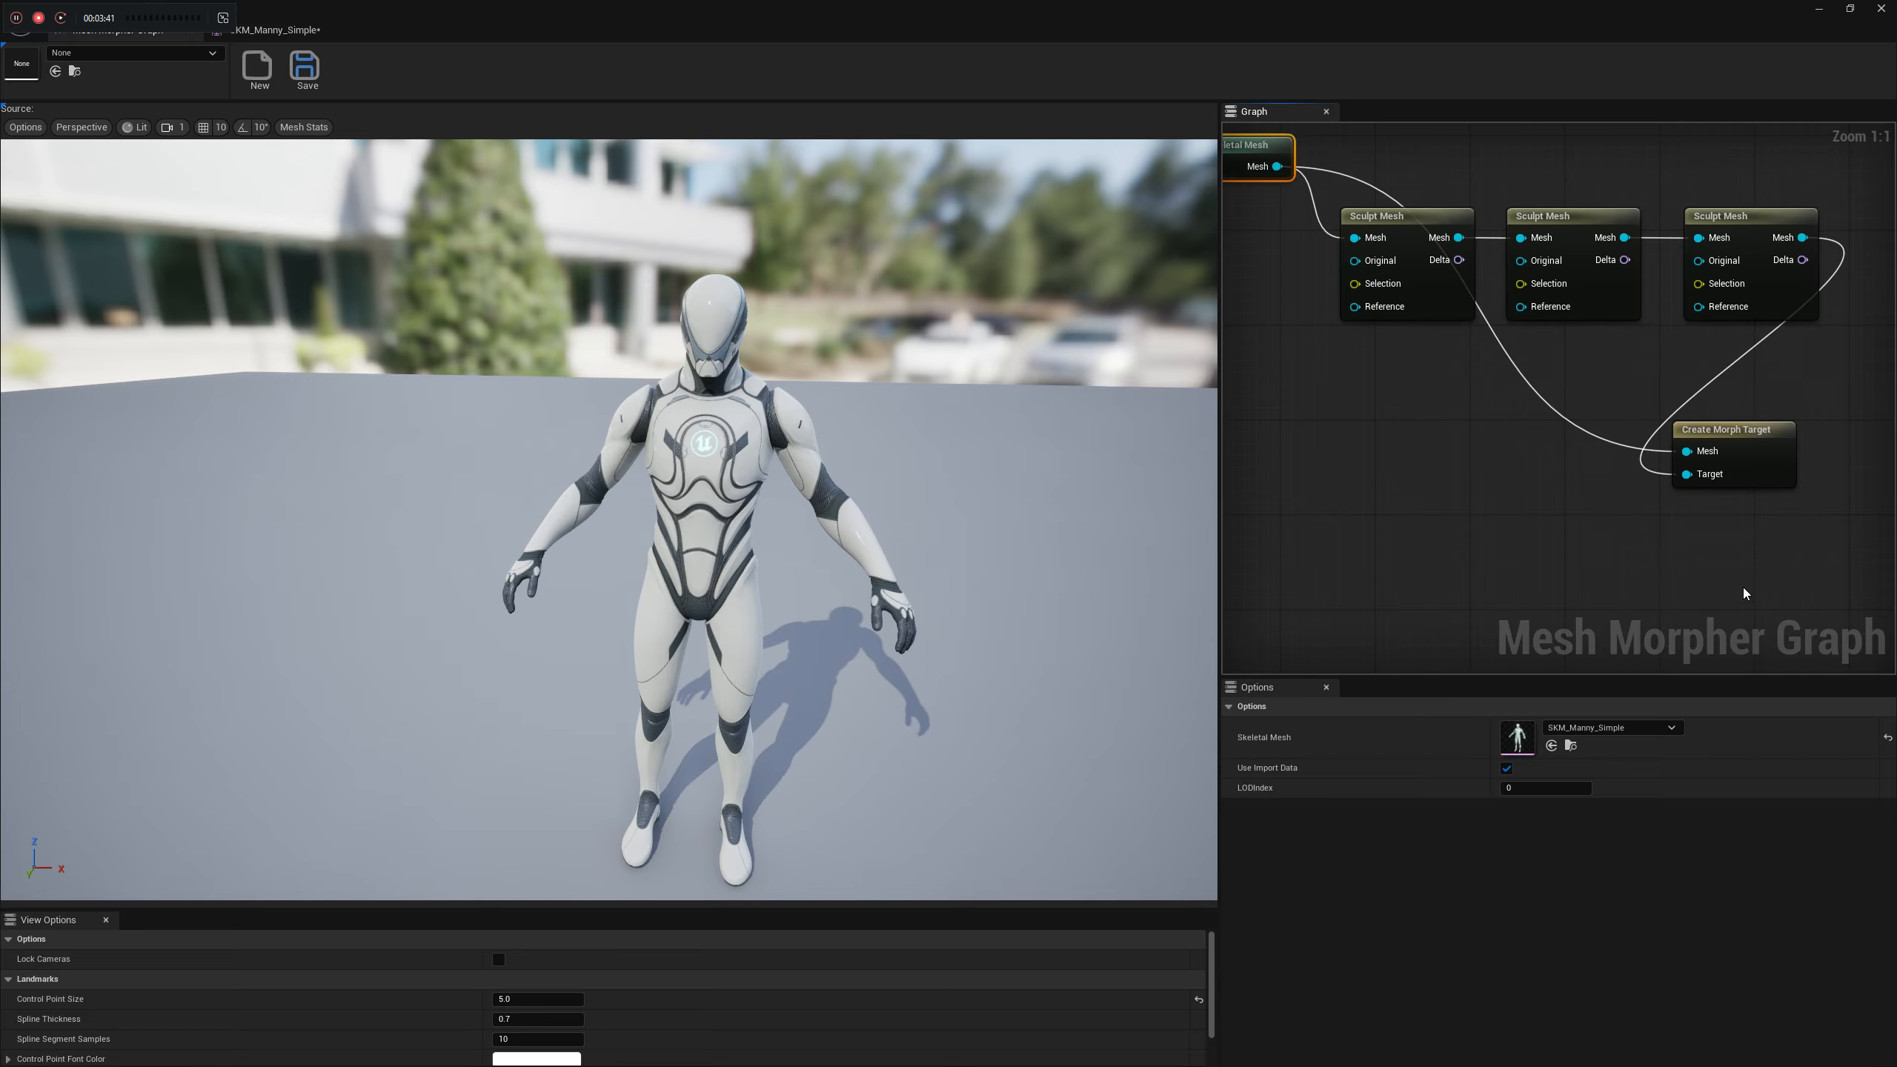
Bypass the first Sculpt Mesh node by wiring Load Skeletal Mesh directly to the second Sculpt Mesh's Mesh input
click(1555, 227)
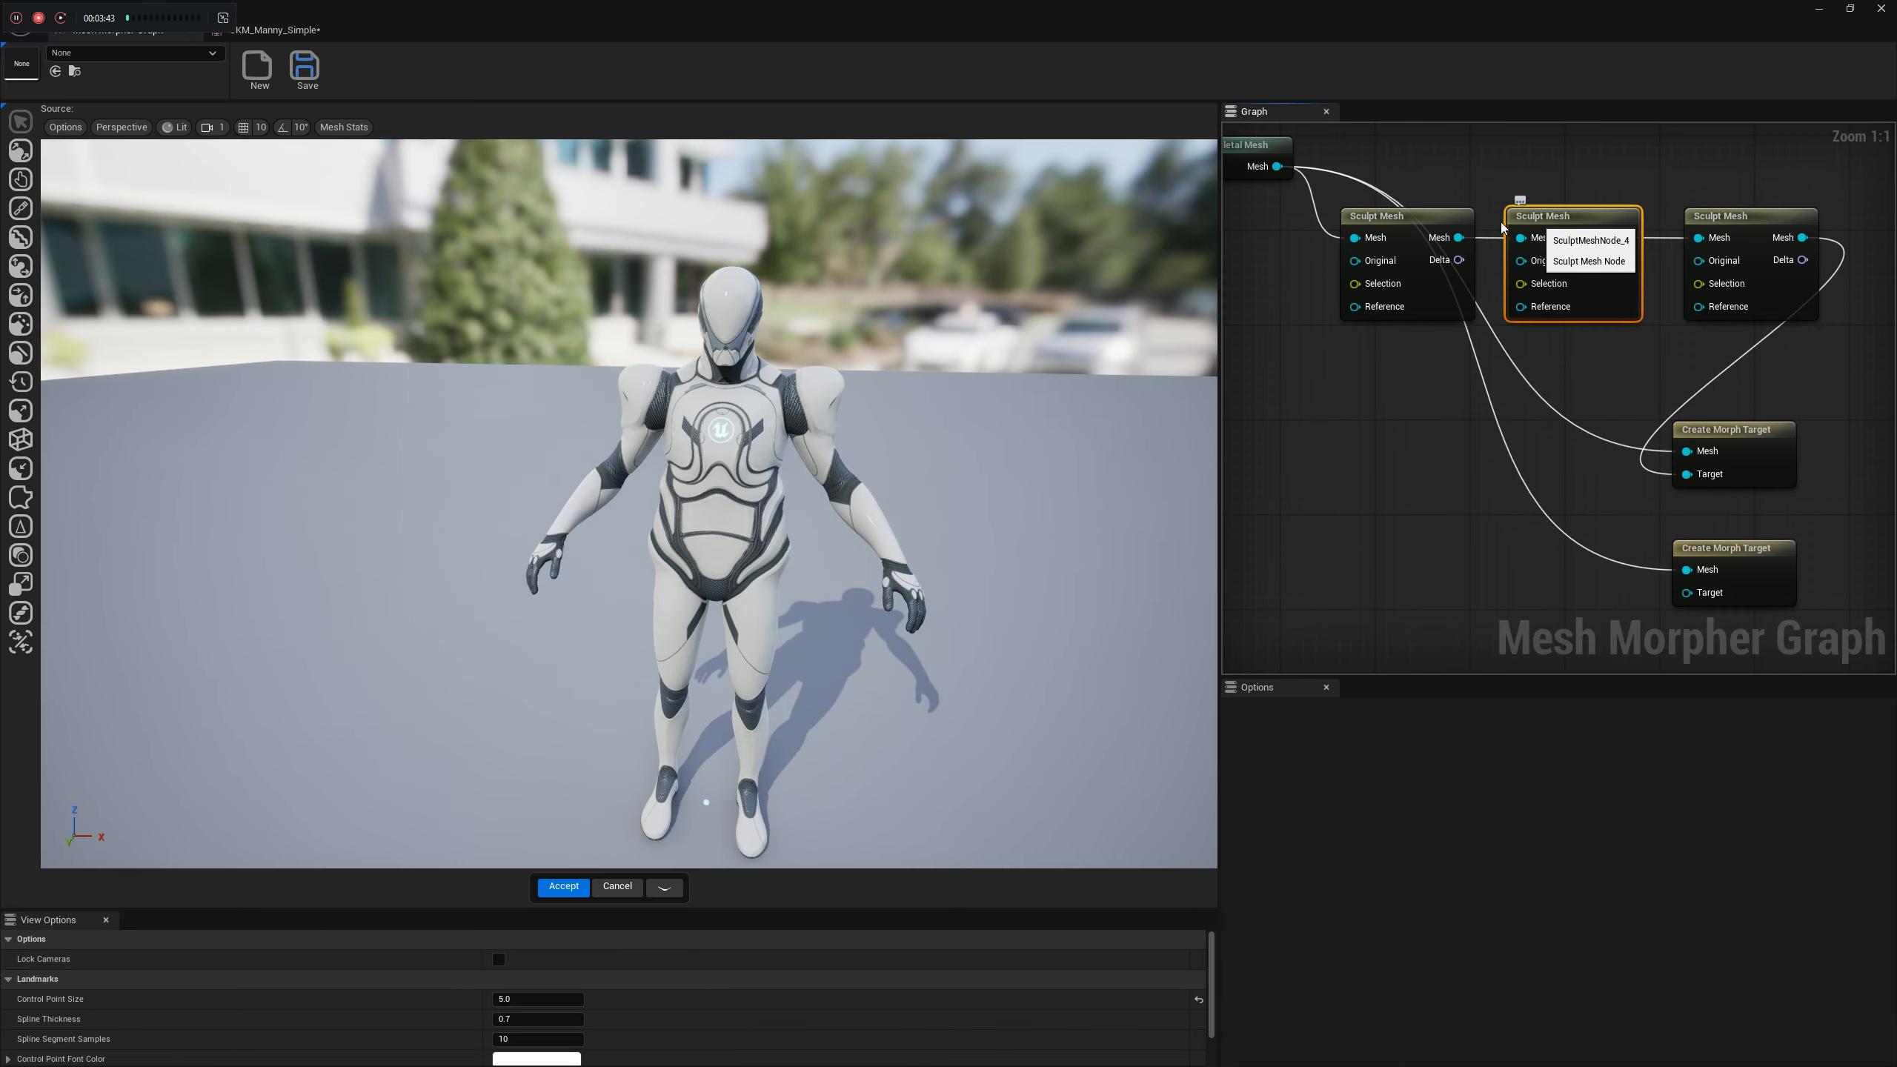
click(1376, 212)
mouse_move(1276, 166)
mouse_down()
mouse_move(1507, 241)
mouse_move(1576, 229)
mouse_up()
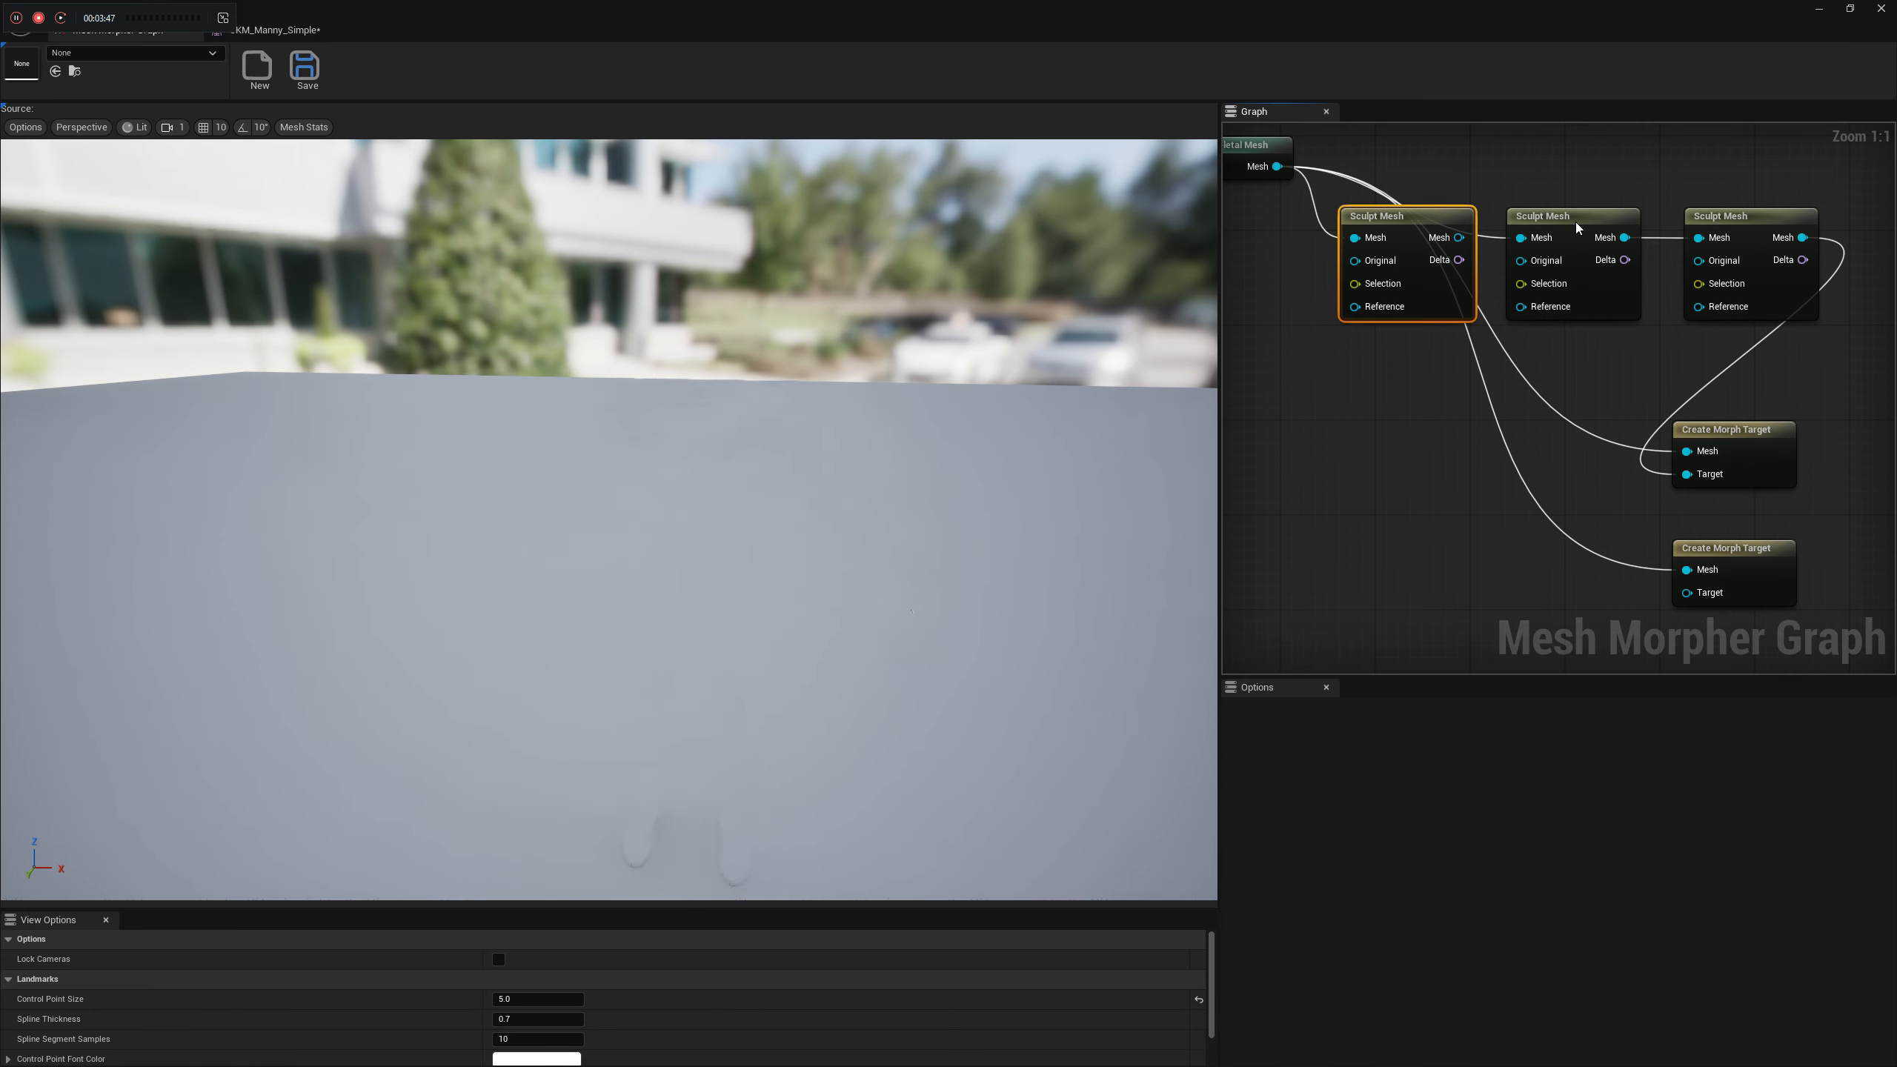
Rename the first Create Morph Target node's morph target to ShouldersSkipped and create it on the skeletal mesh
click(1744, 428)
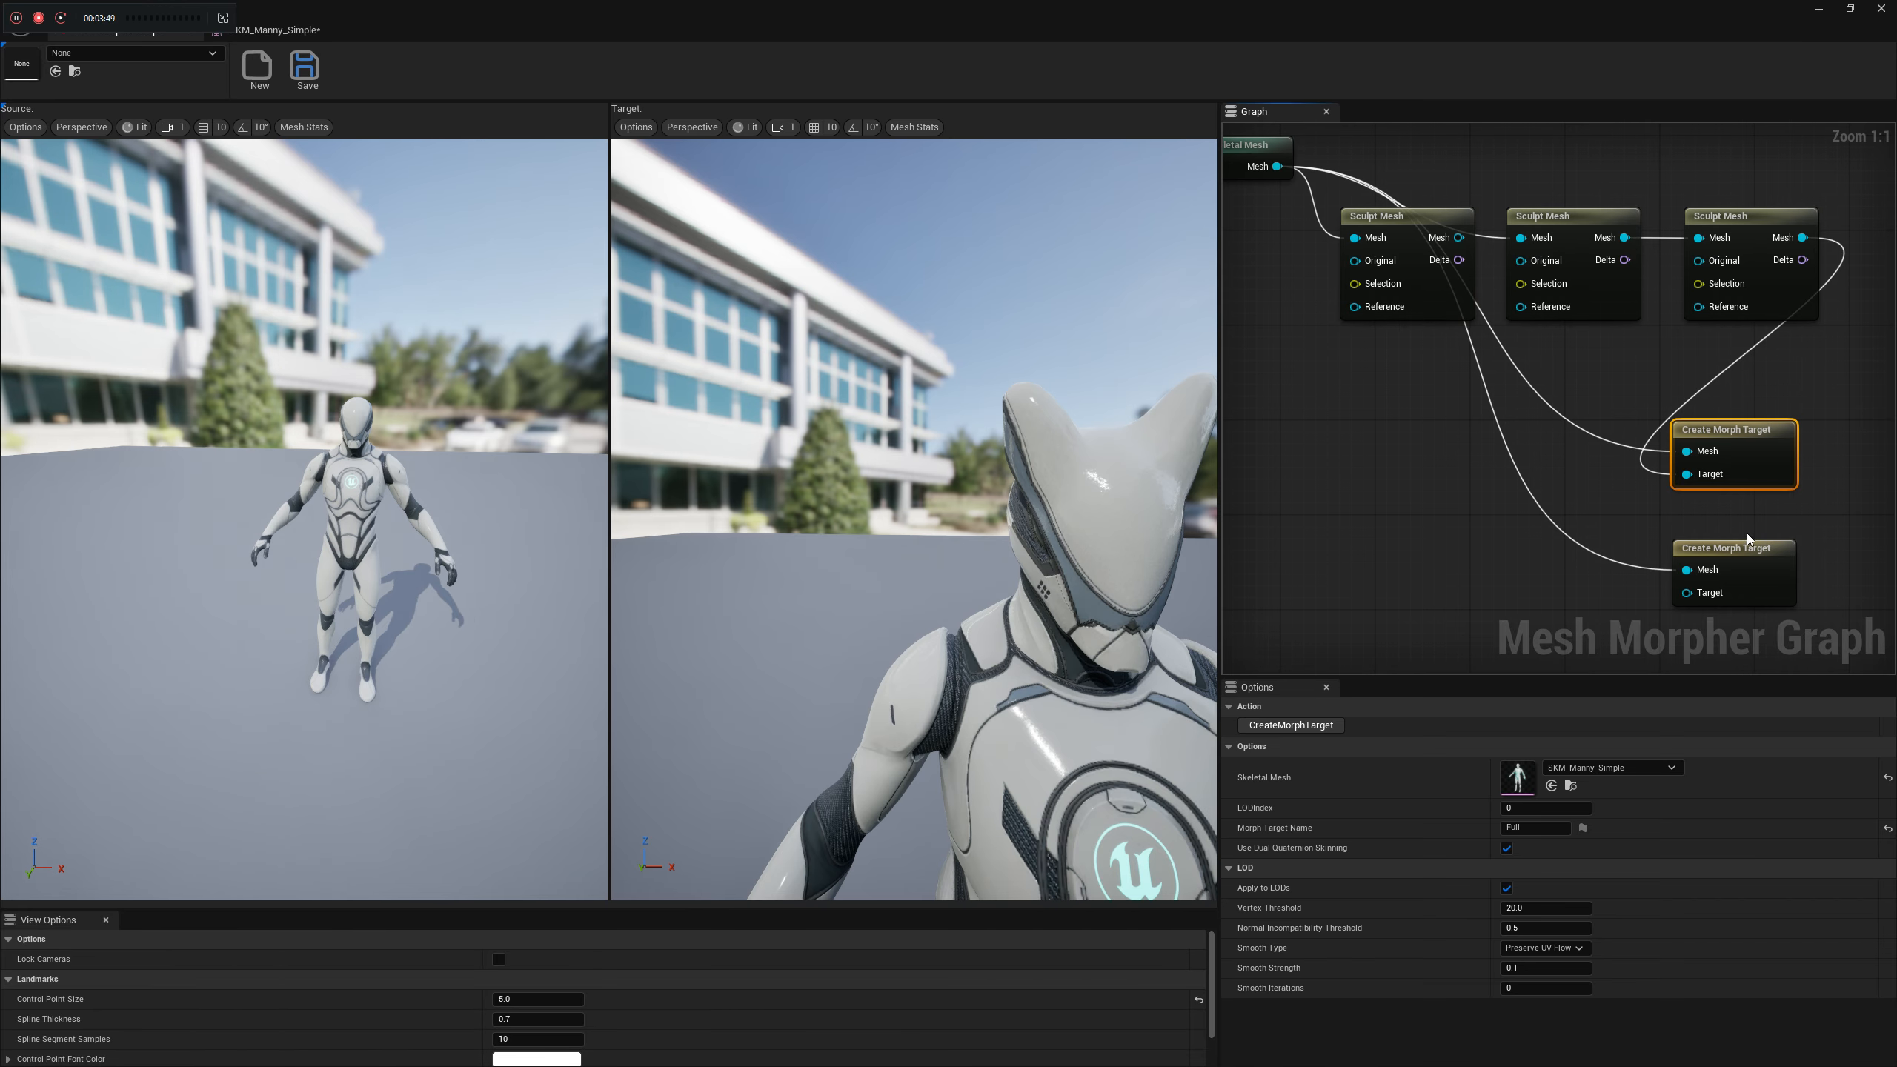
click(1542, 828)
text(Shoulder)
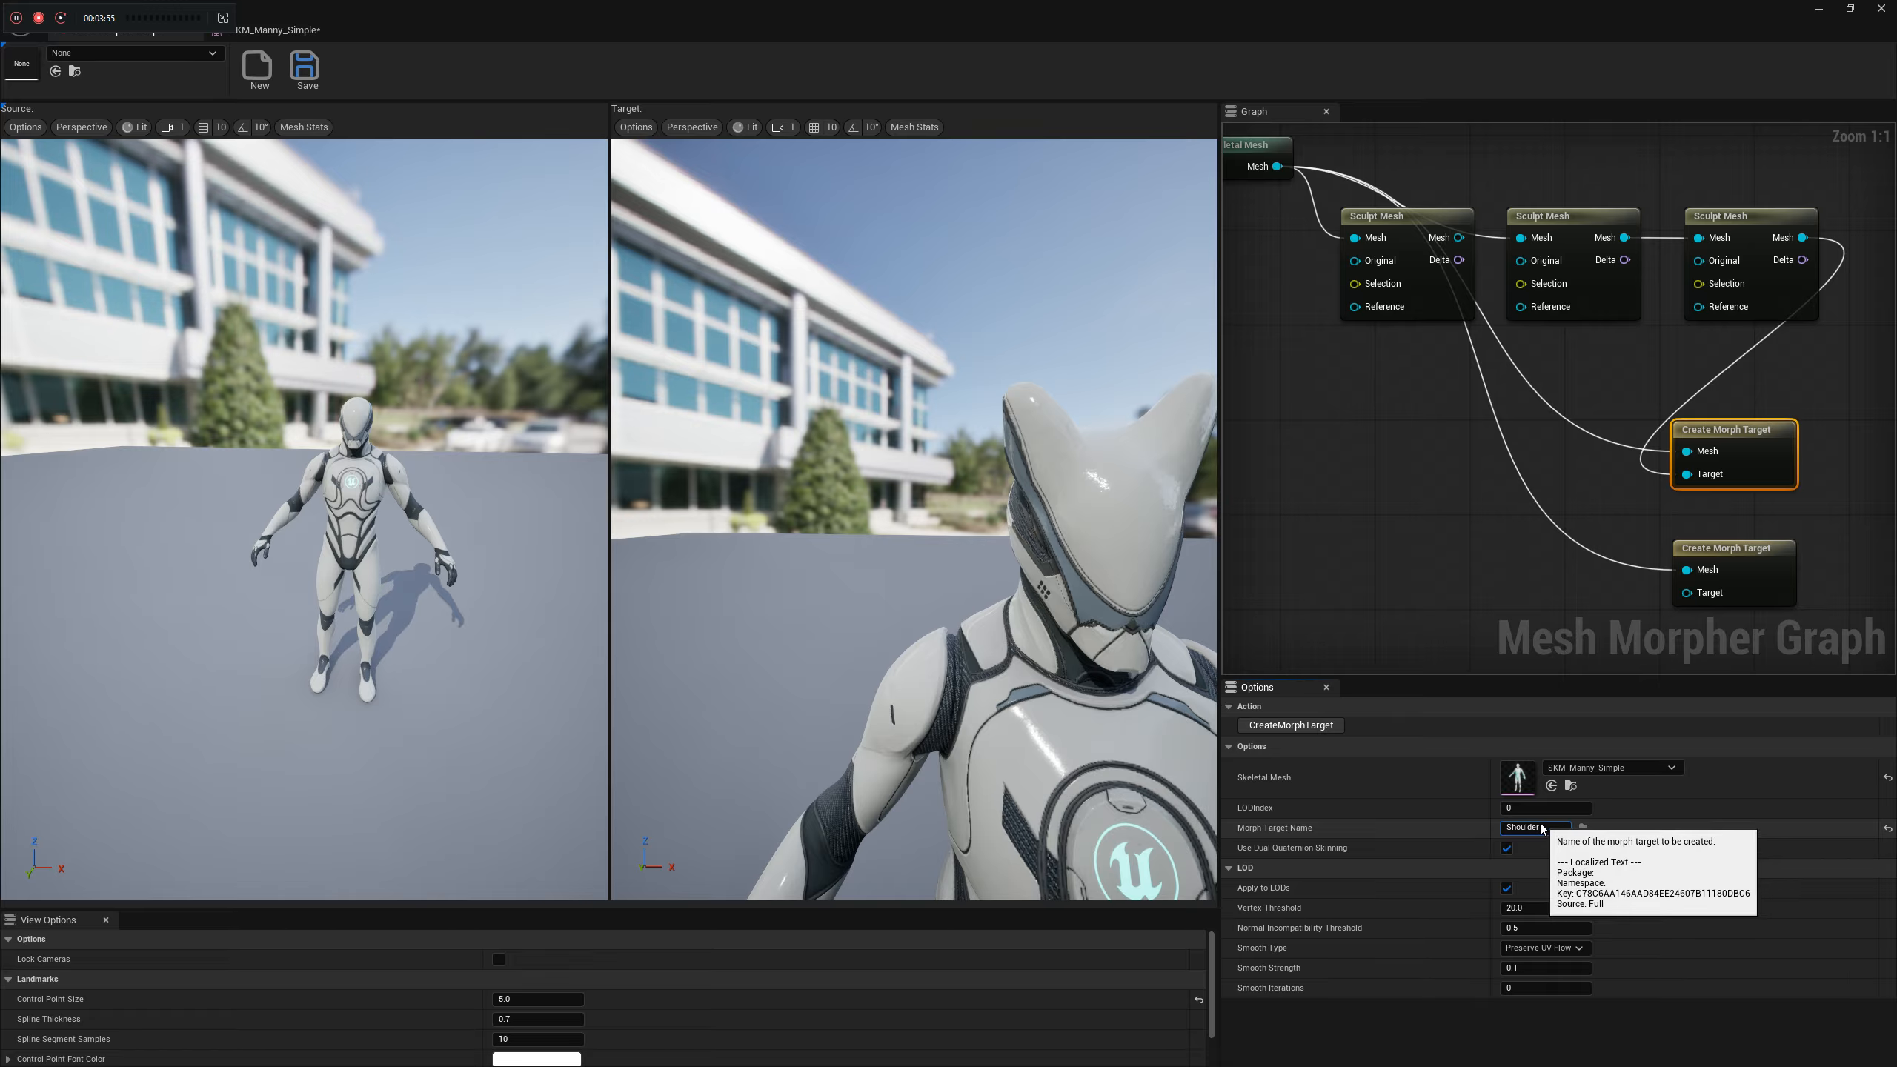
text(sSkipped)
key(Return)
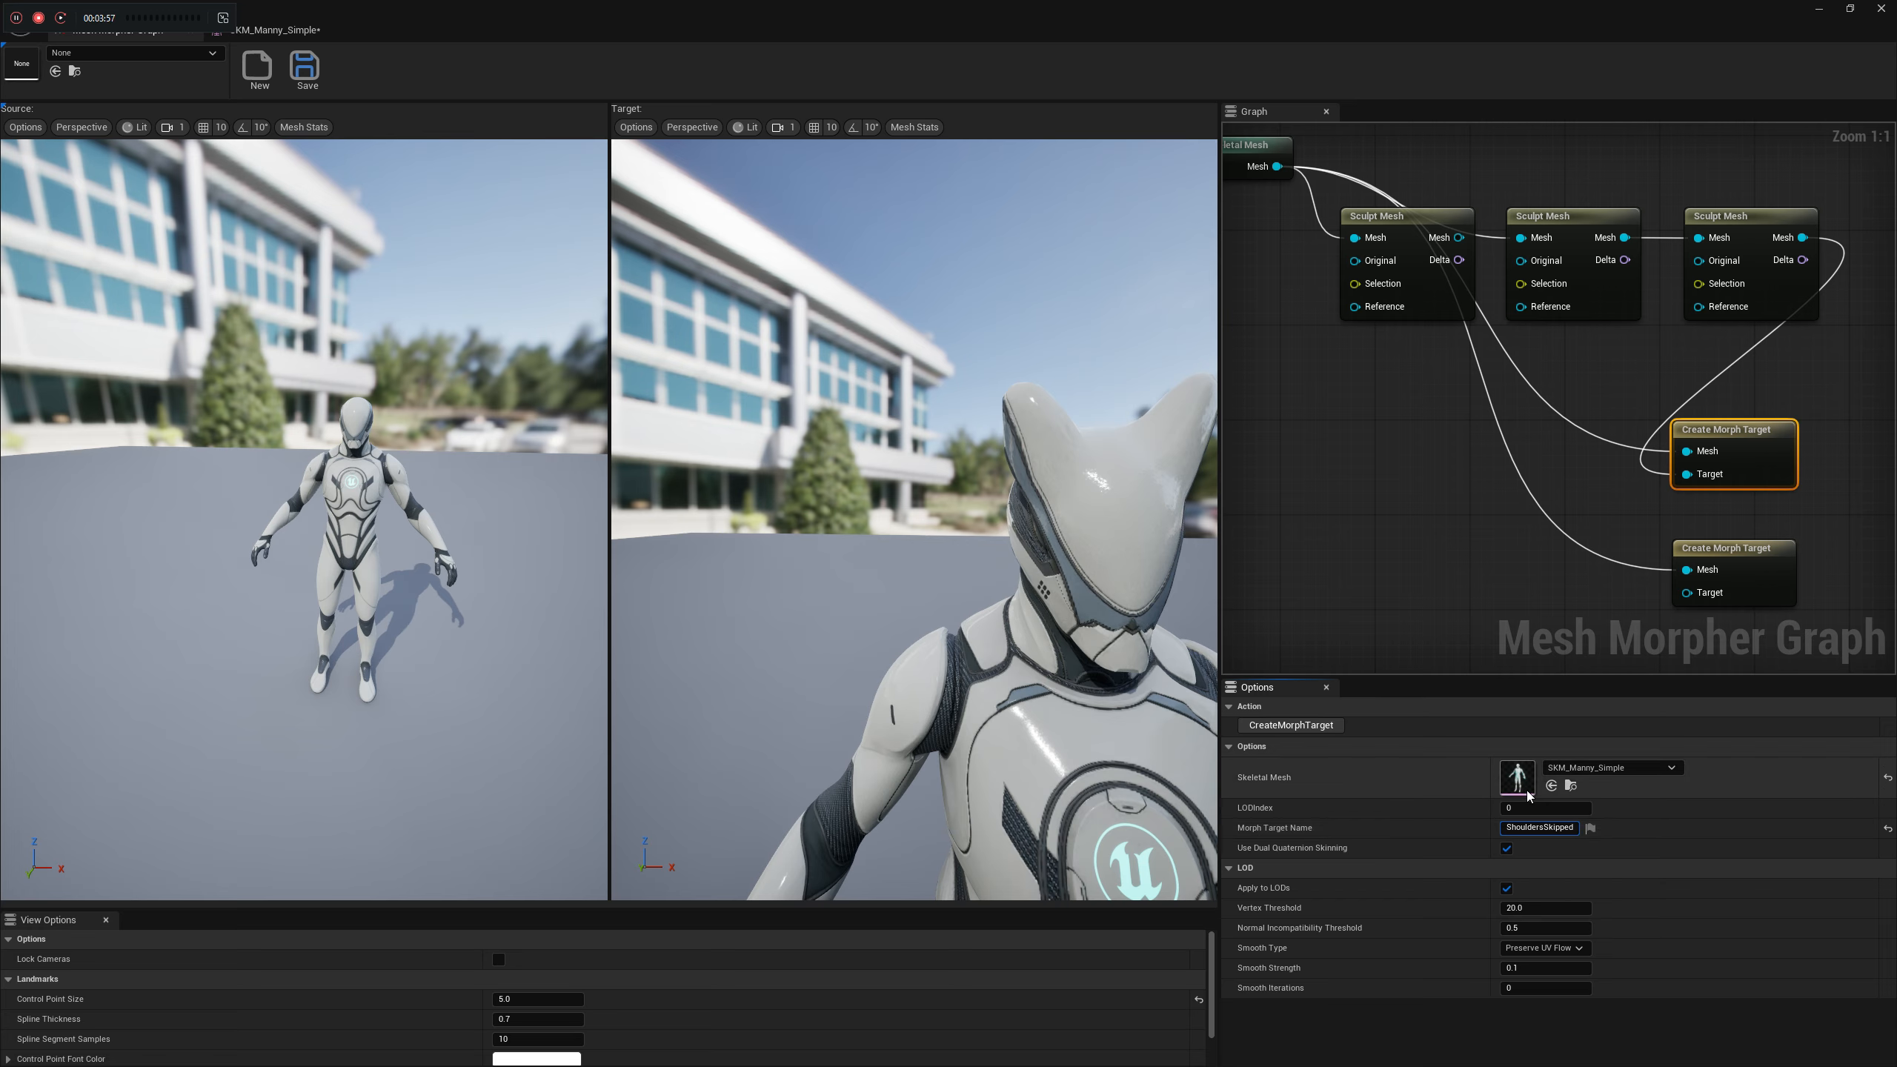
click(1297, 727)
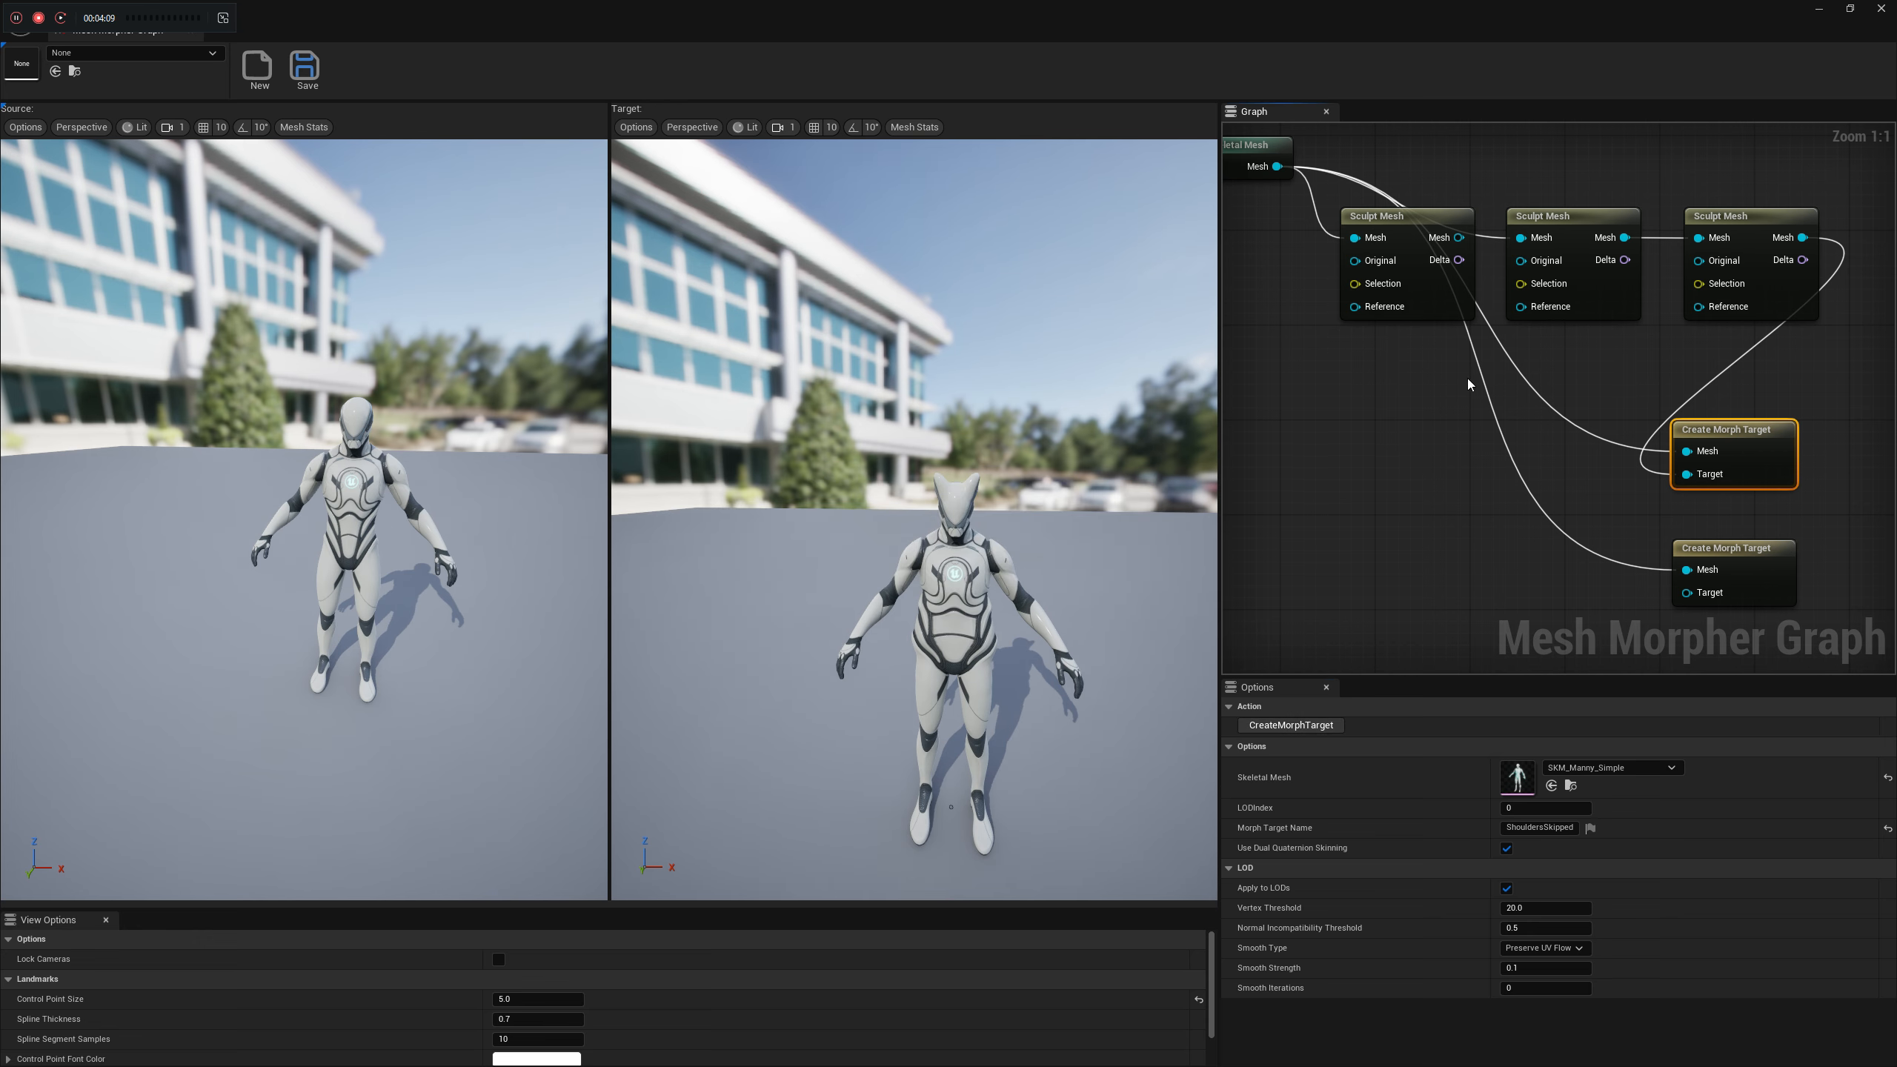
Open SKM_Manny_Simple and preview the ShouldersSkipped morph target at an increased weight
double_click(1516, 778)
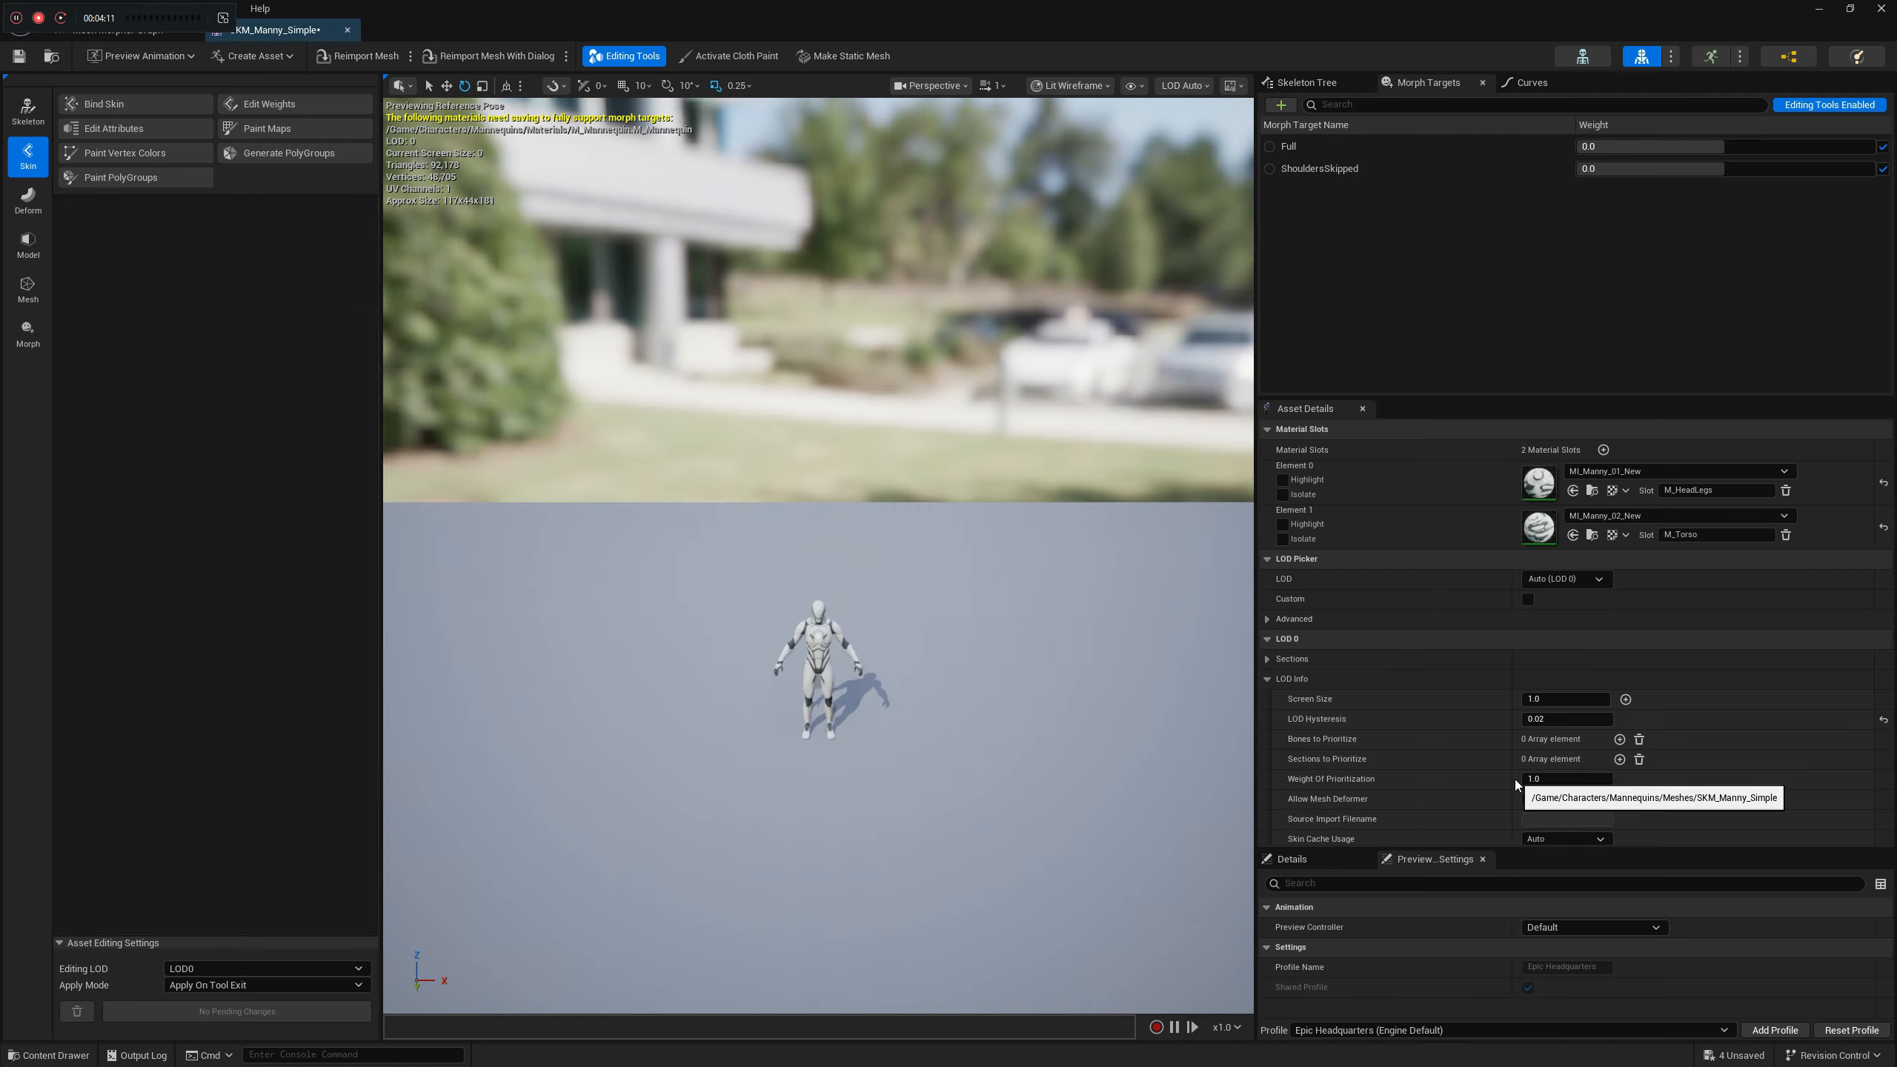
drag(1643, 168, 1871, 168)
click(158, 37)
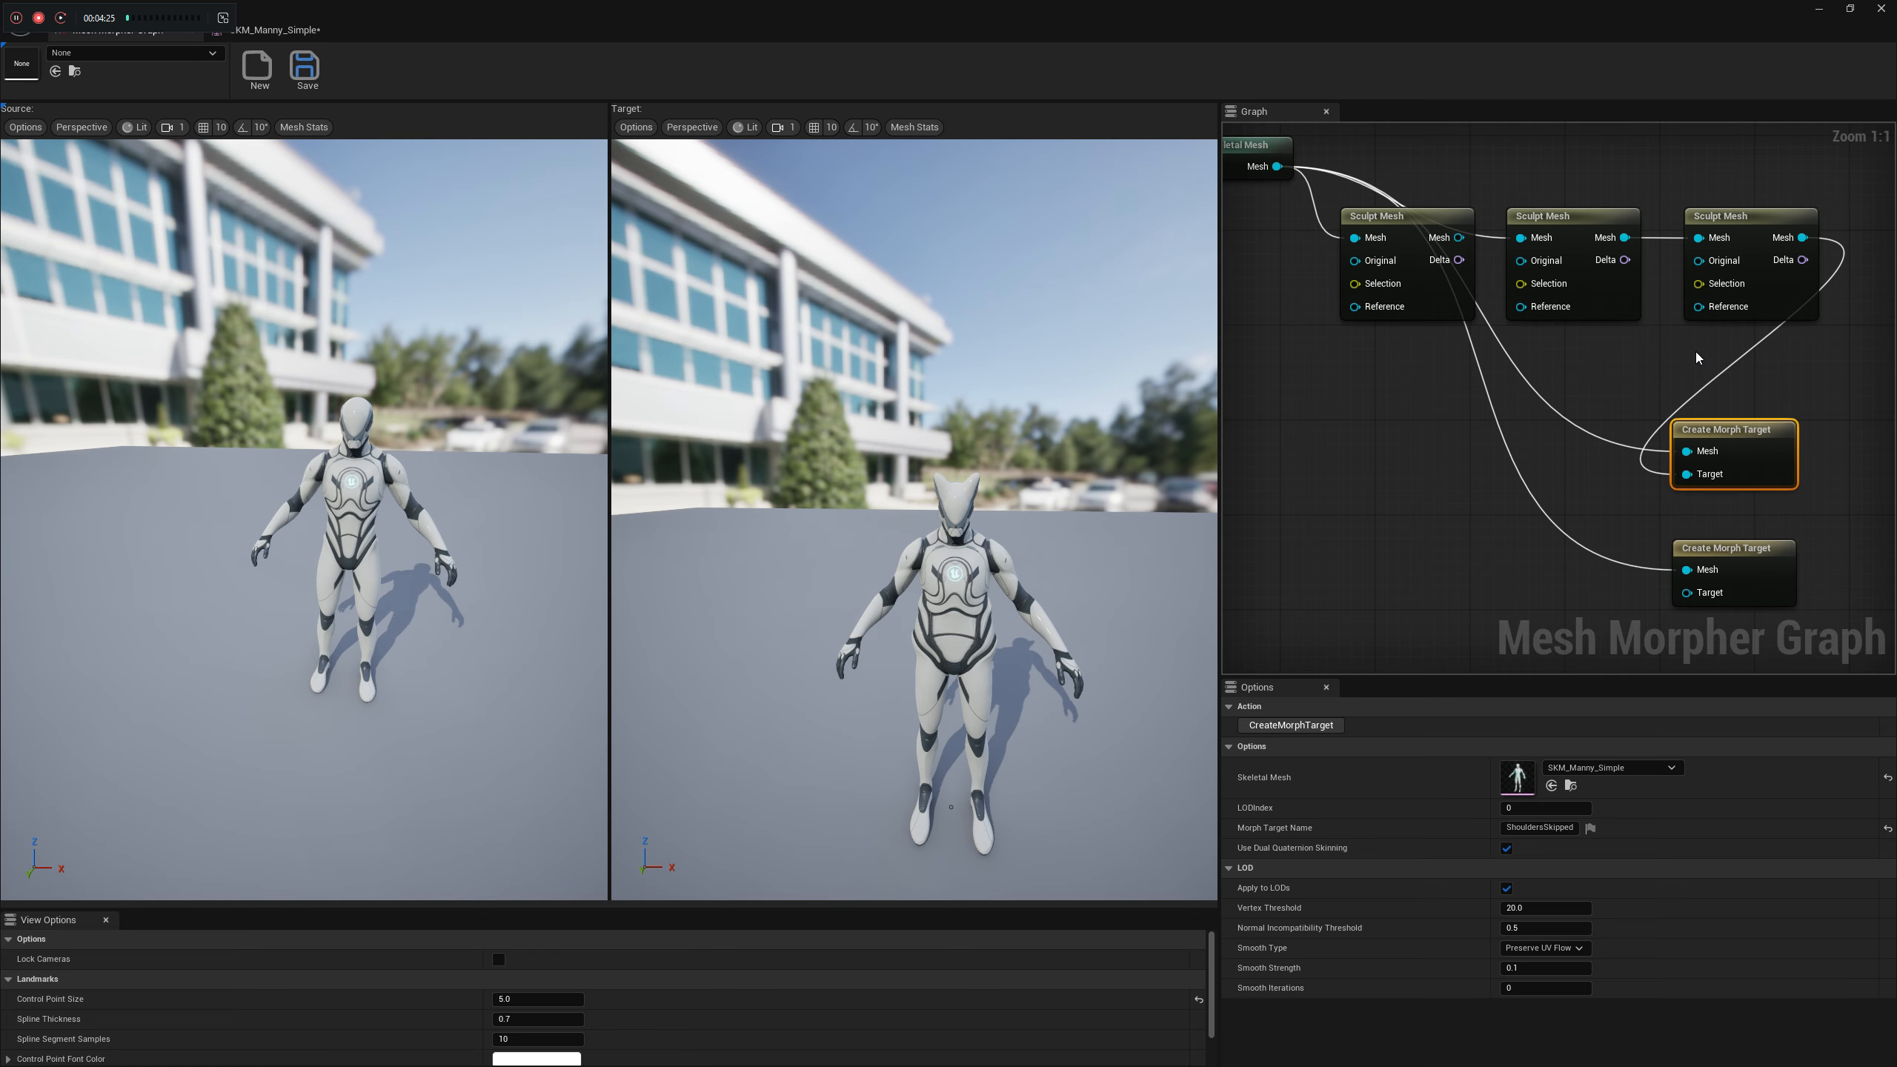
Add a Bake Mesh node fed by the third Sculpt Mesh node's Mesh output
right_drag(1739, 389, 1702, 364)
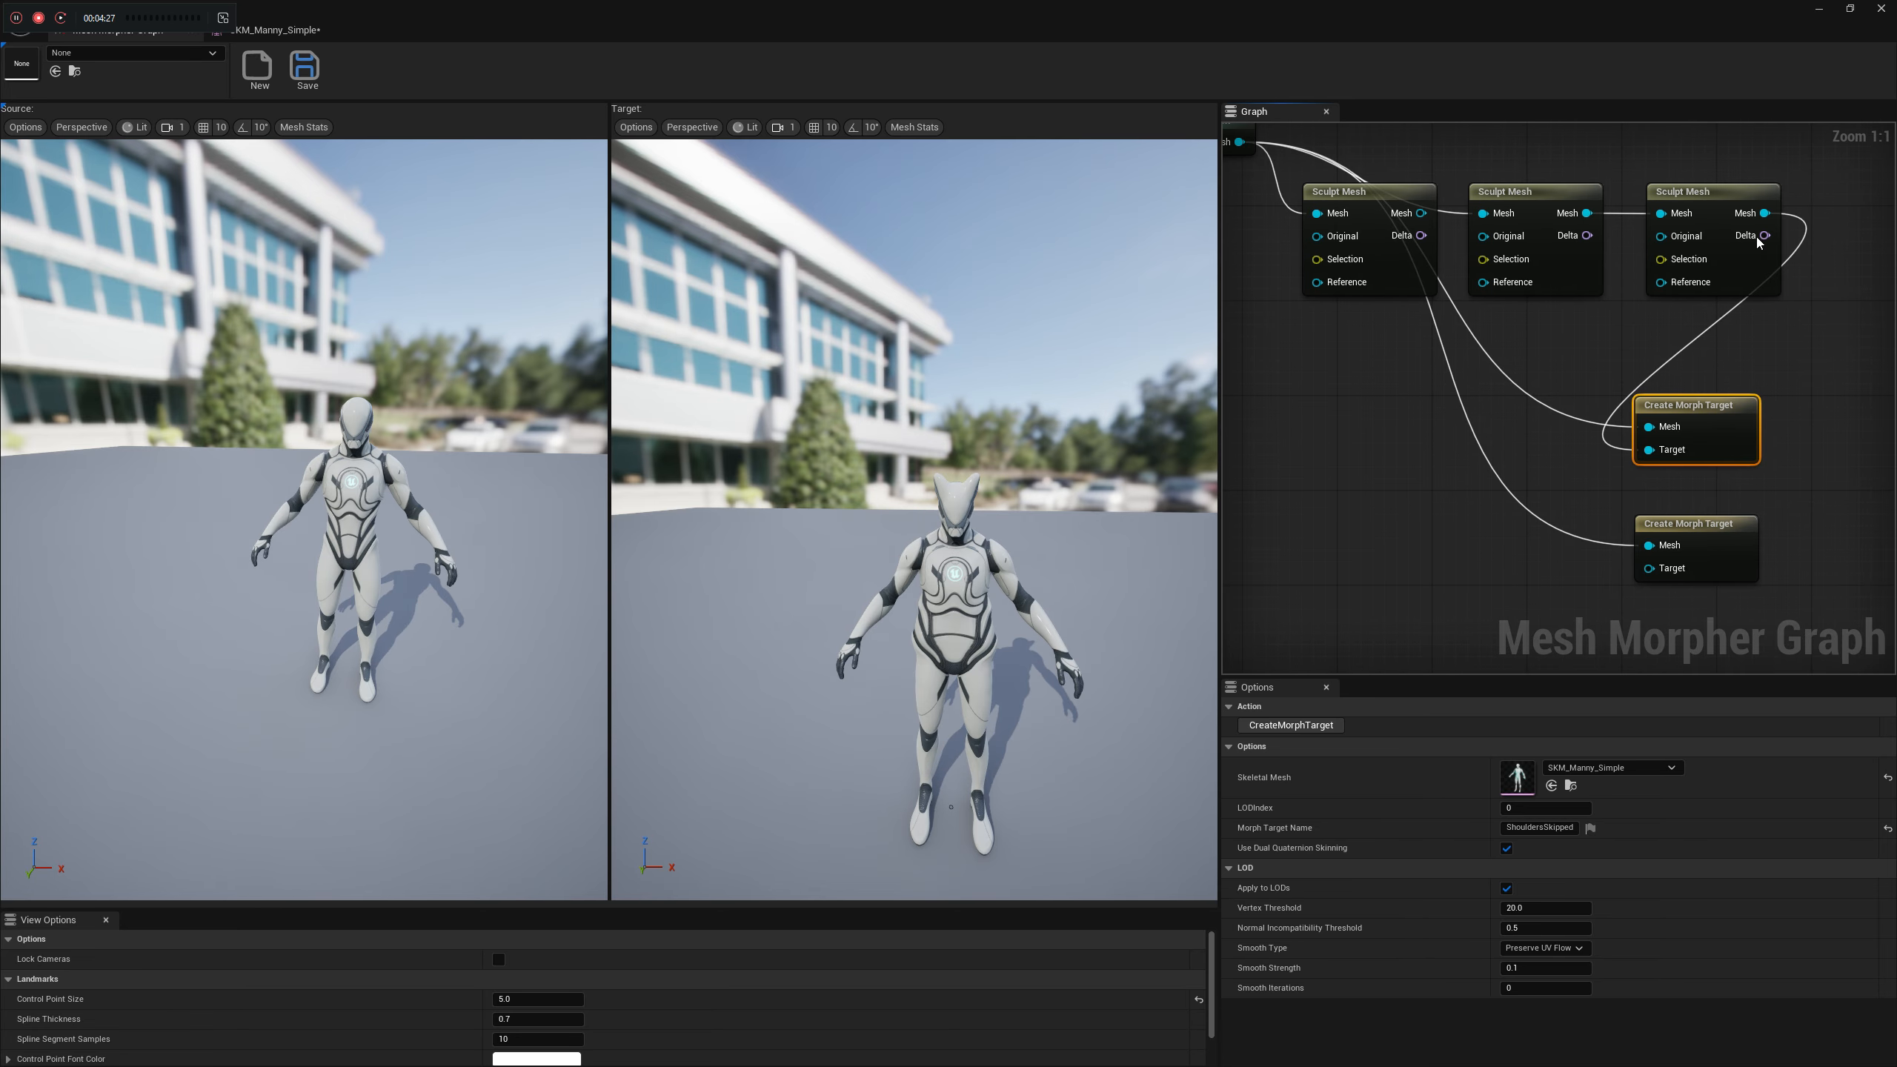
drag(1763, 215, 1824, 389)
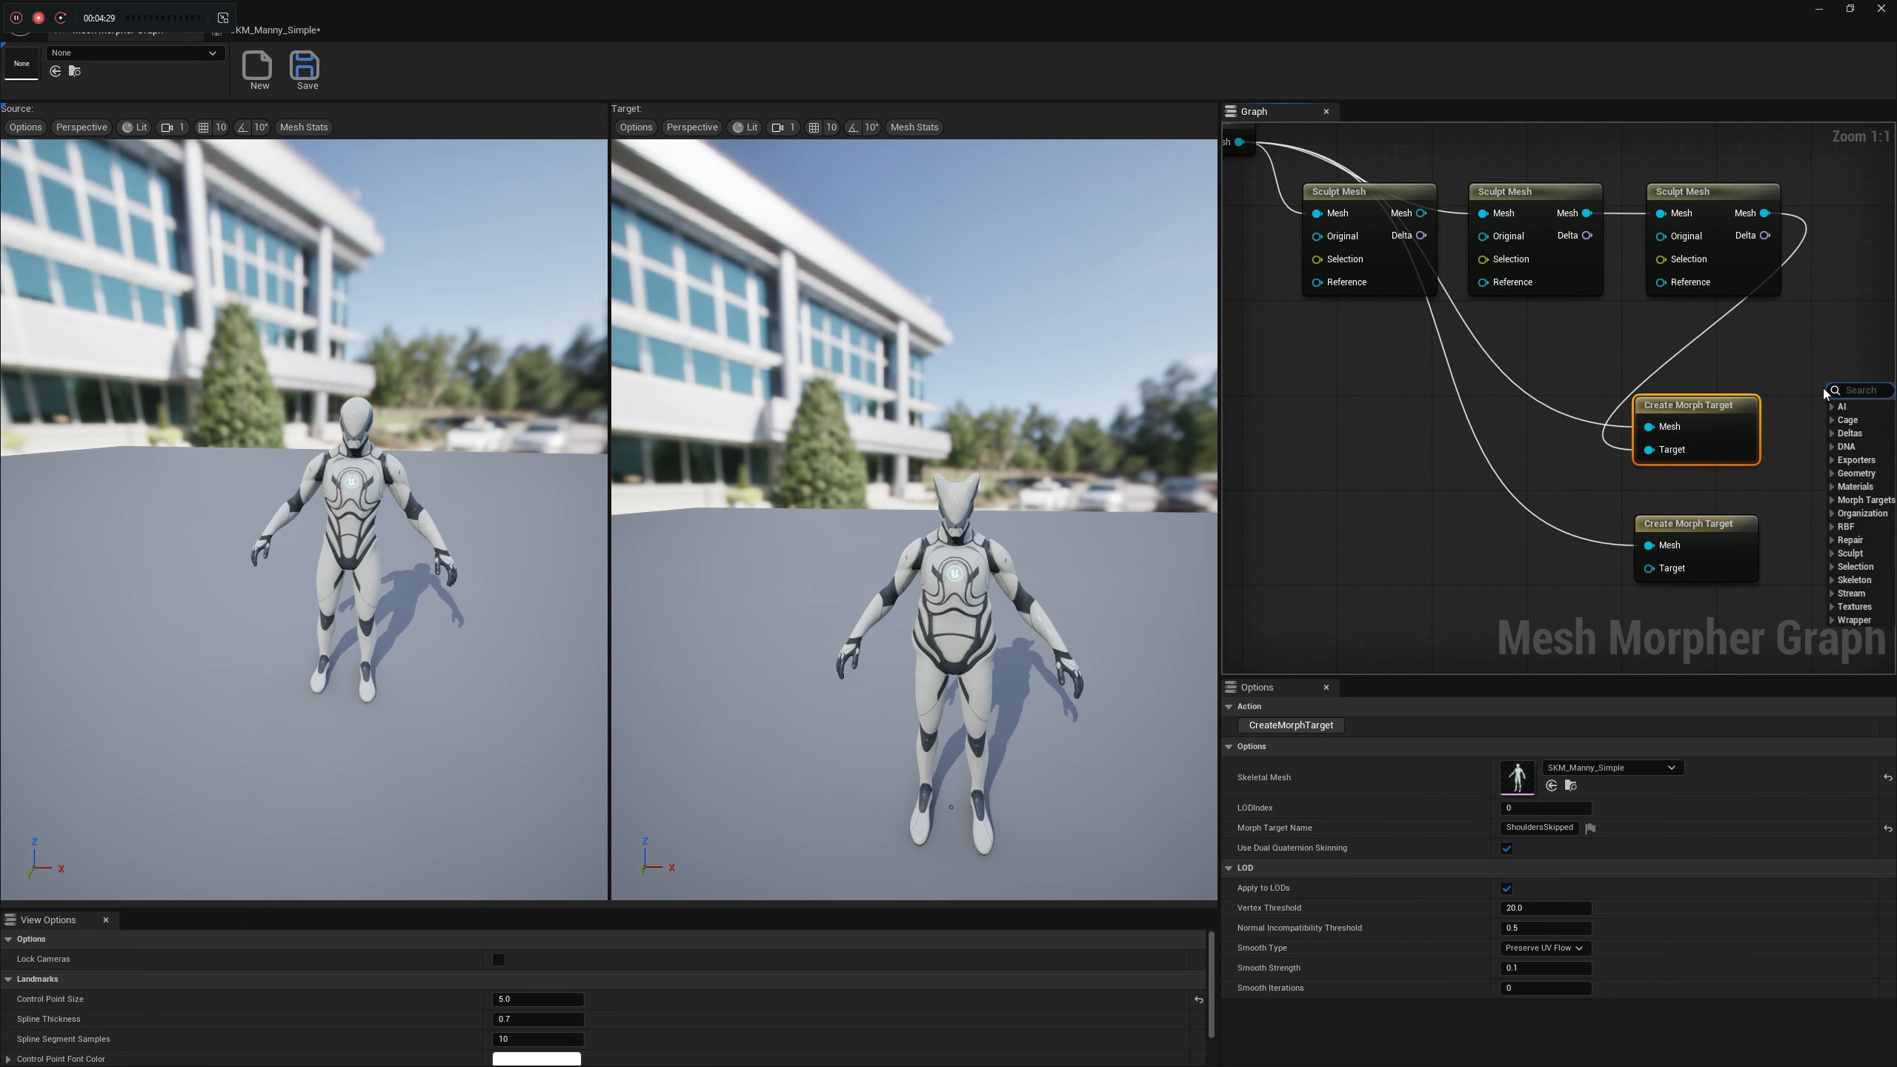
text(bake)
click(1867, 446)
right_drag(1785, 381, 1471, 386)
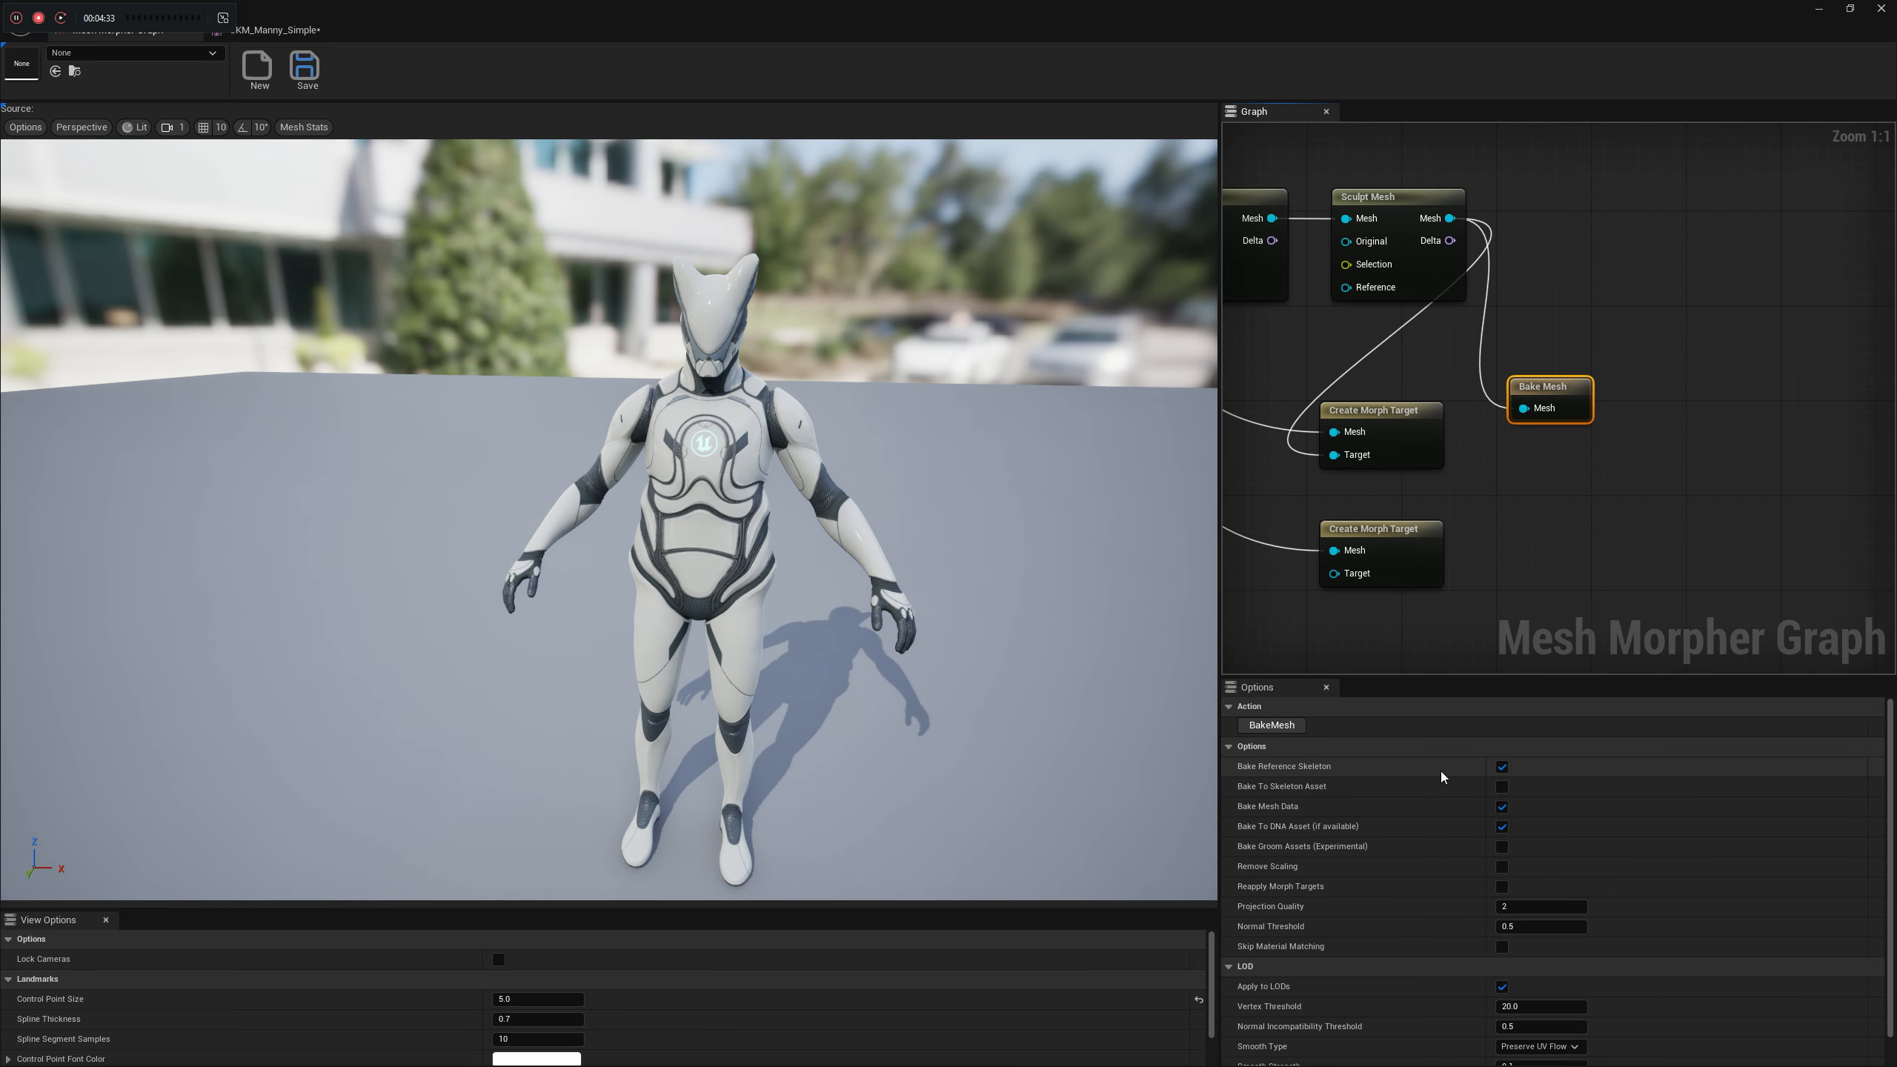
Bake the sculpted shape into SKM_Manny_Simple with the default bake options, accepting the level of detail changes
scroll(1315, 799, down, 2)
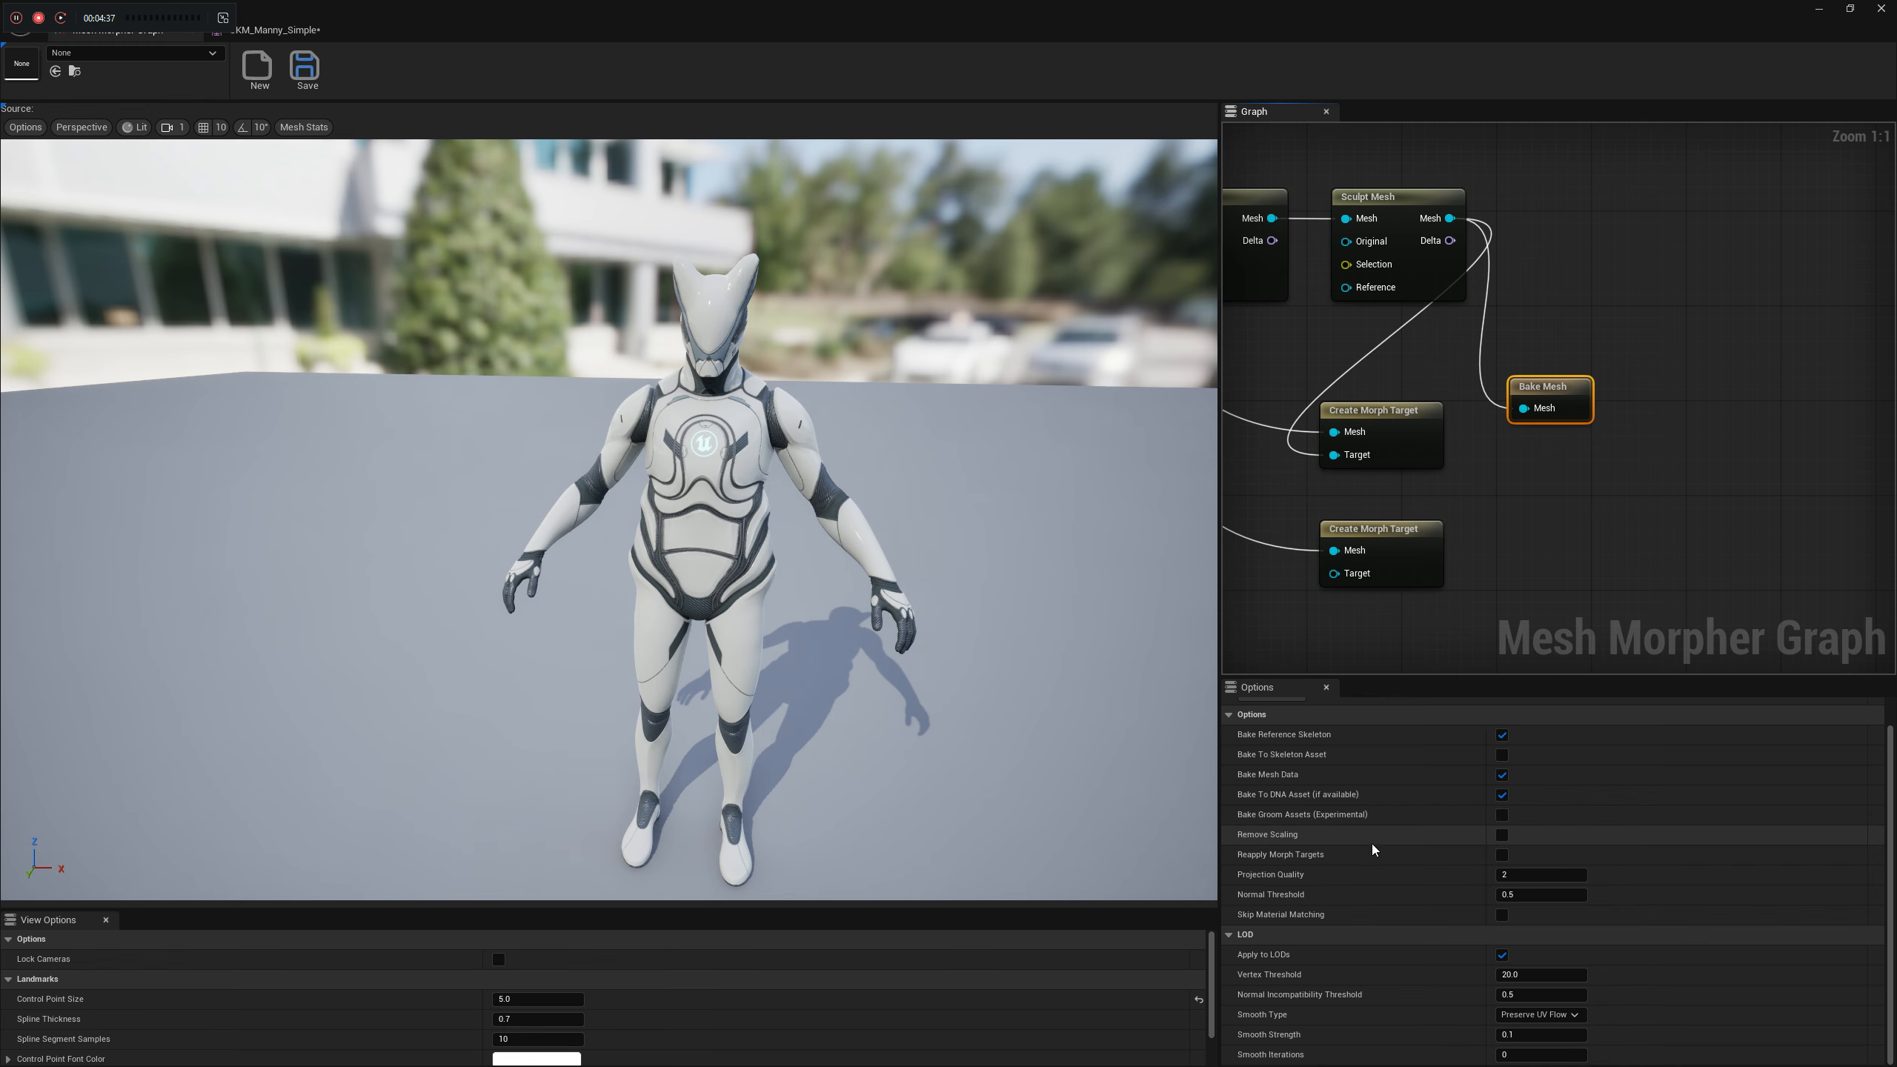
right_drag(1581, 580, 1601, 606)
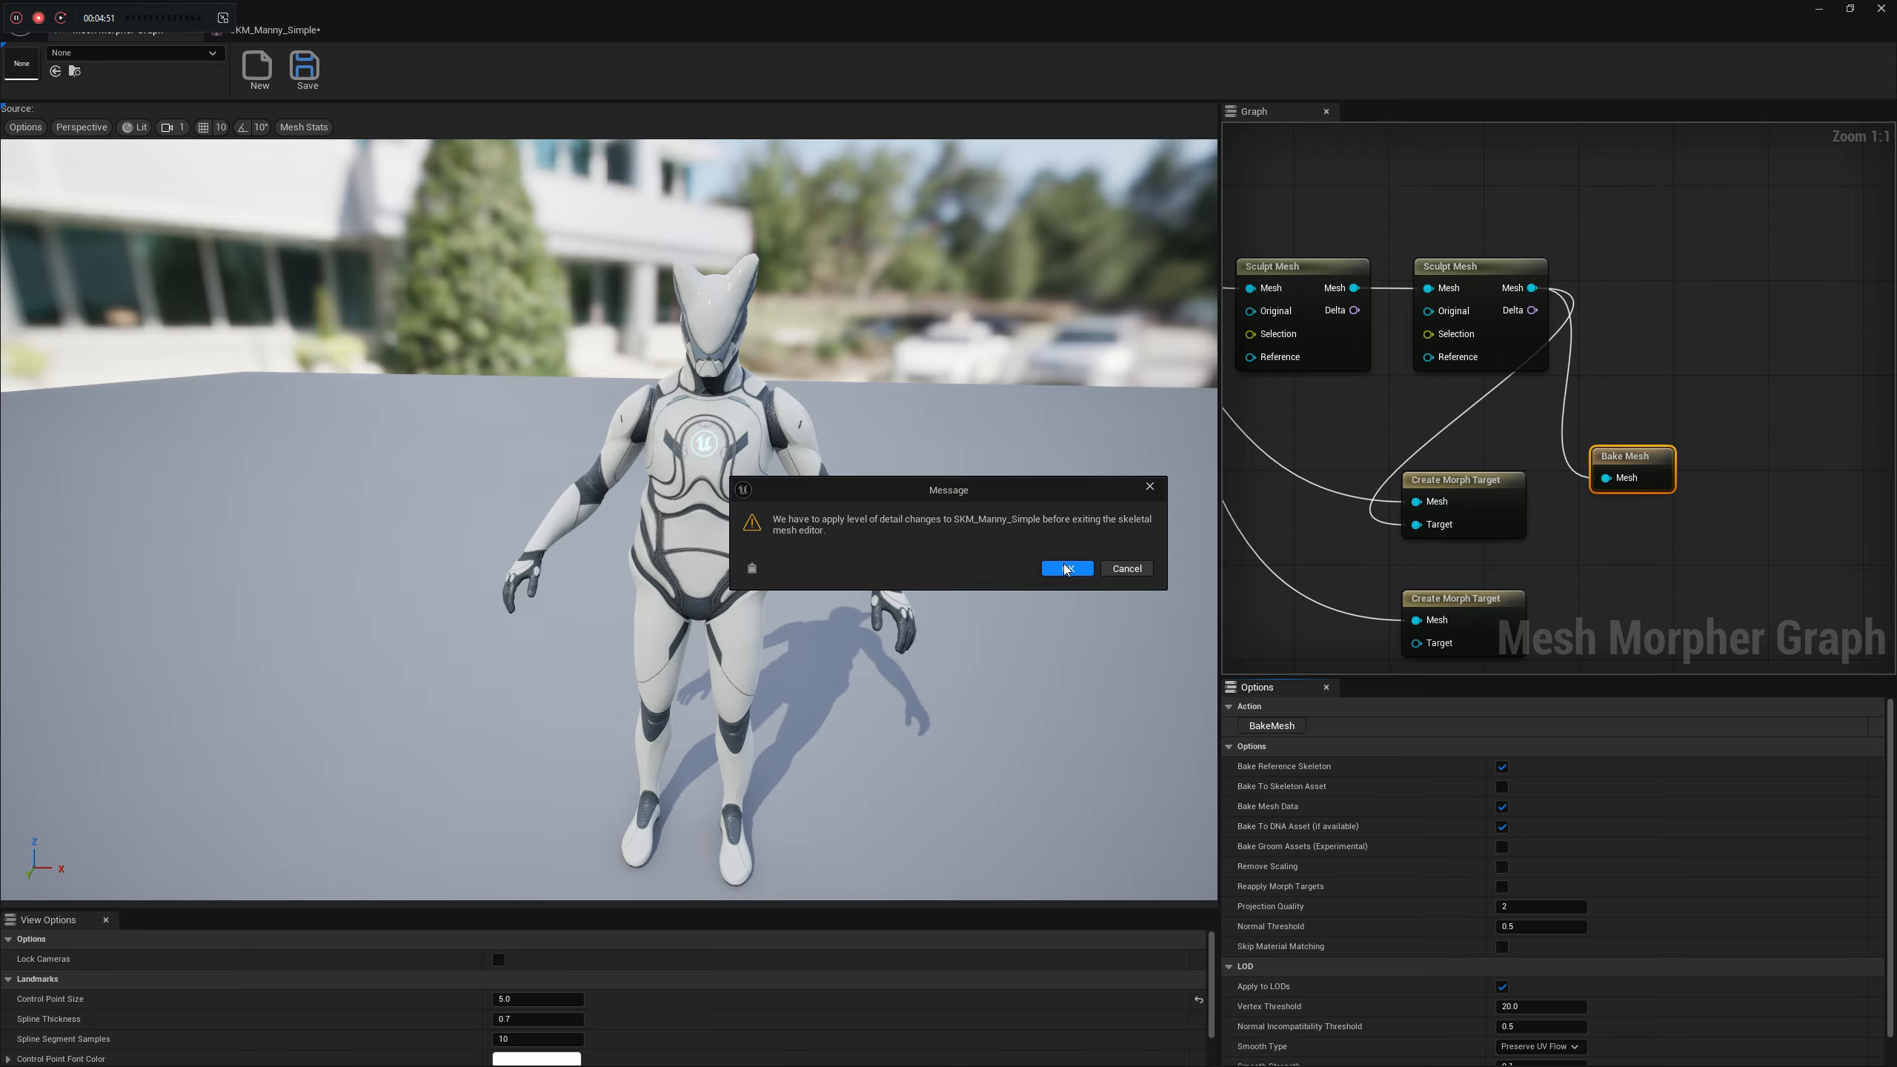
click(1063, 570)
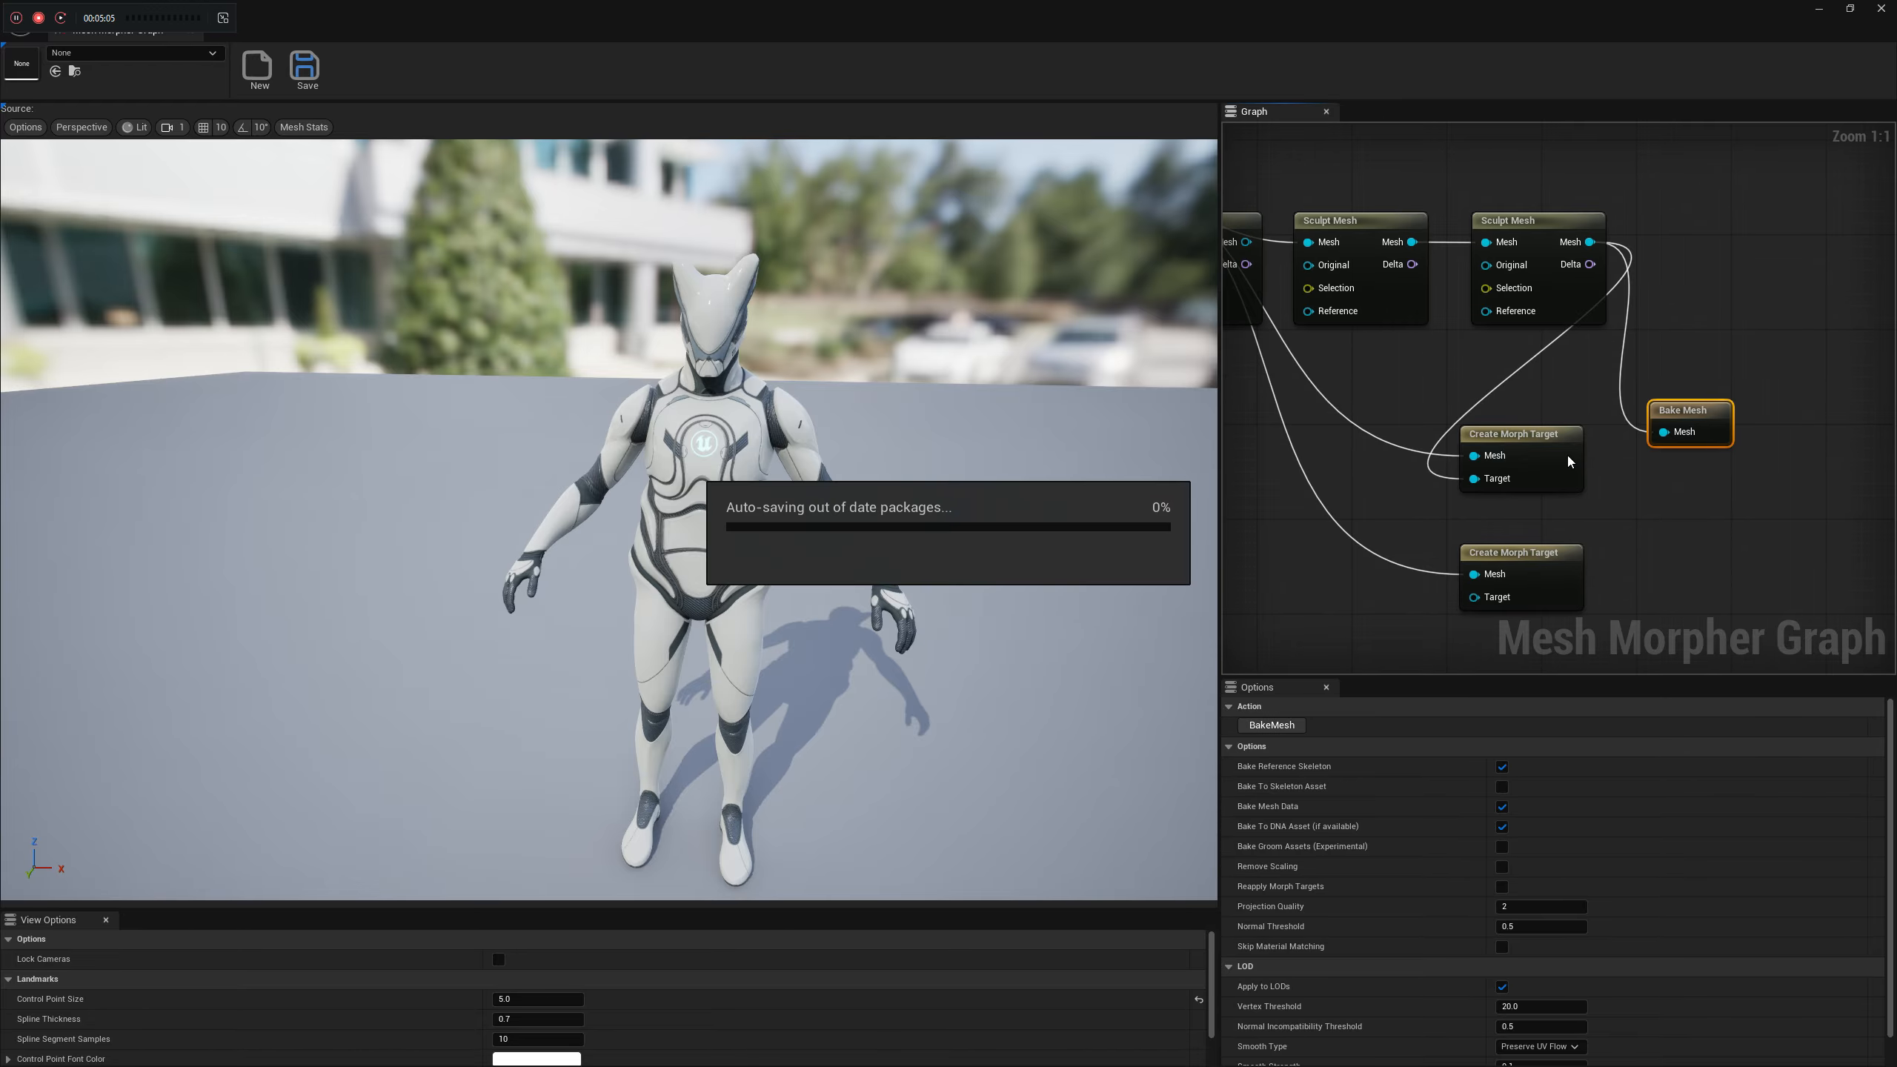
Open SKM_Manny_Simple from the Create Morph Target node's options and inspect the baked base shape
click(1522, 438)
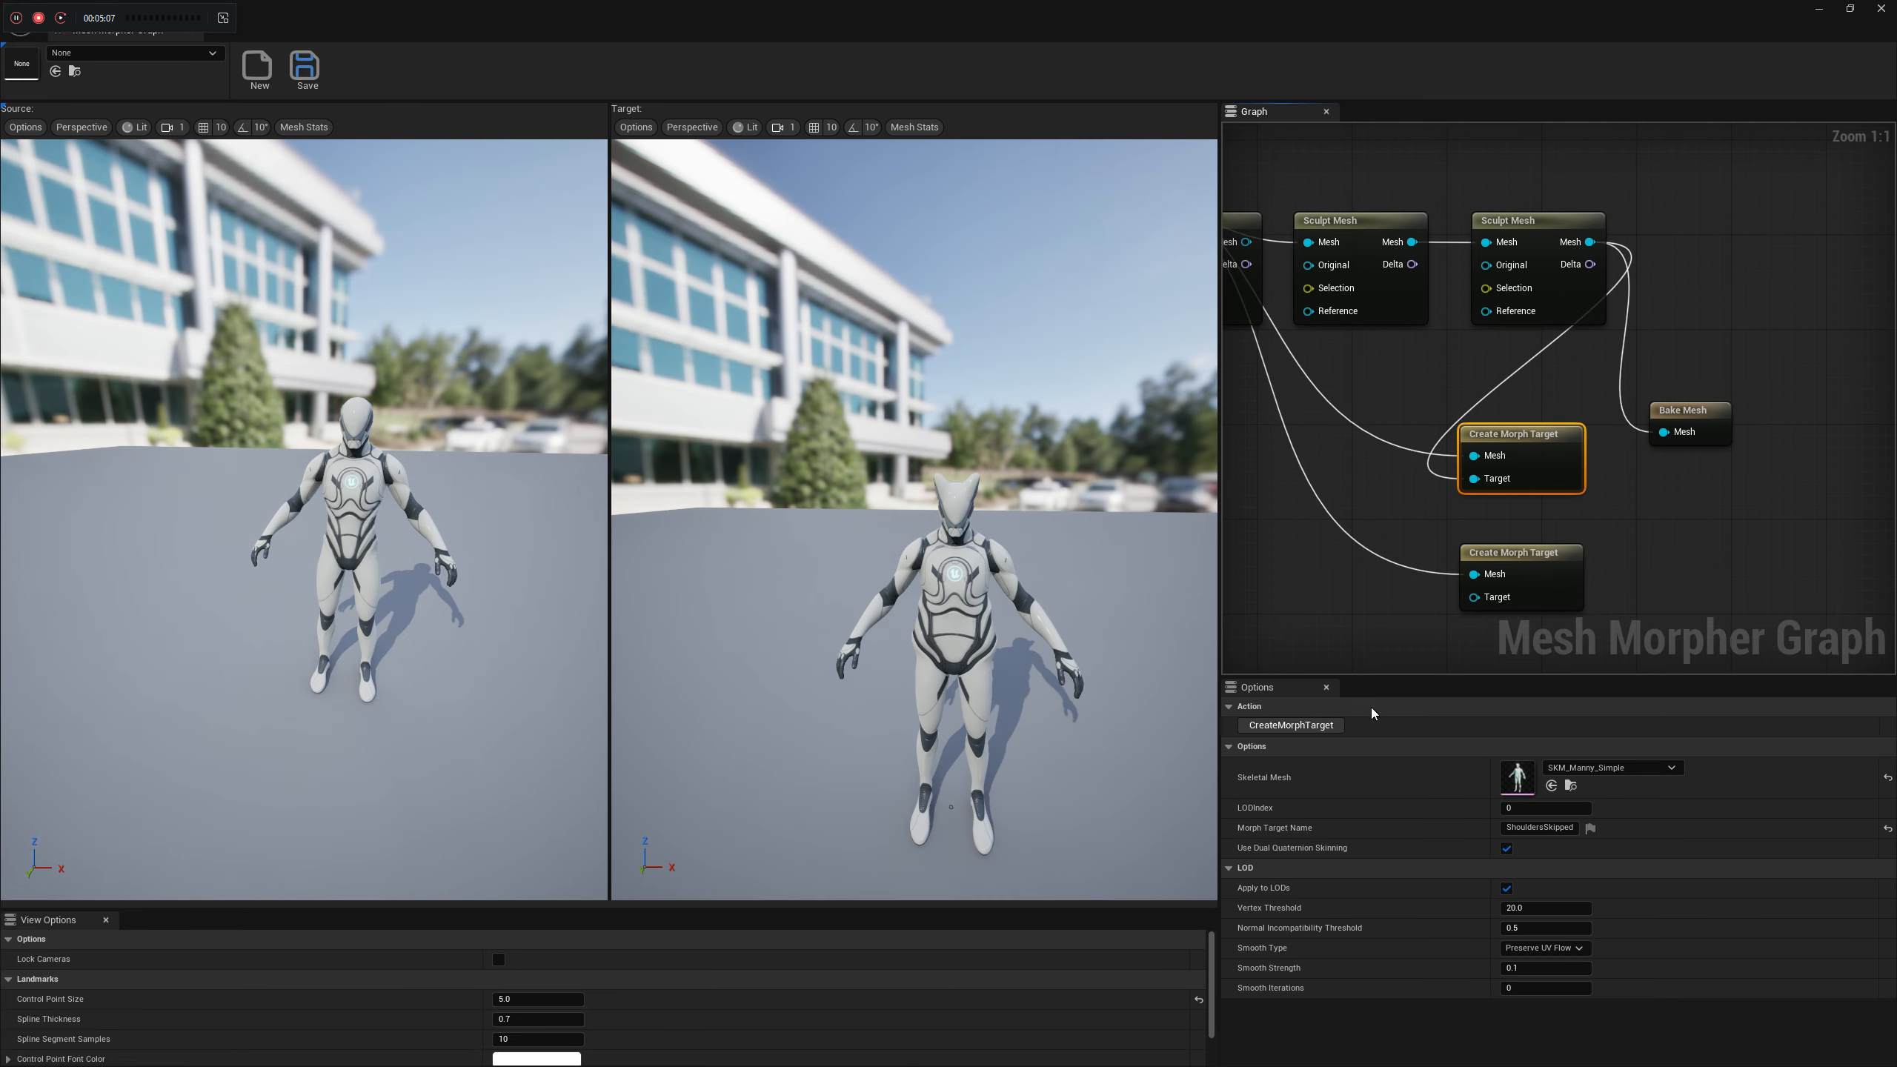
double_click(1518, 778)
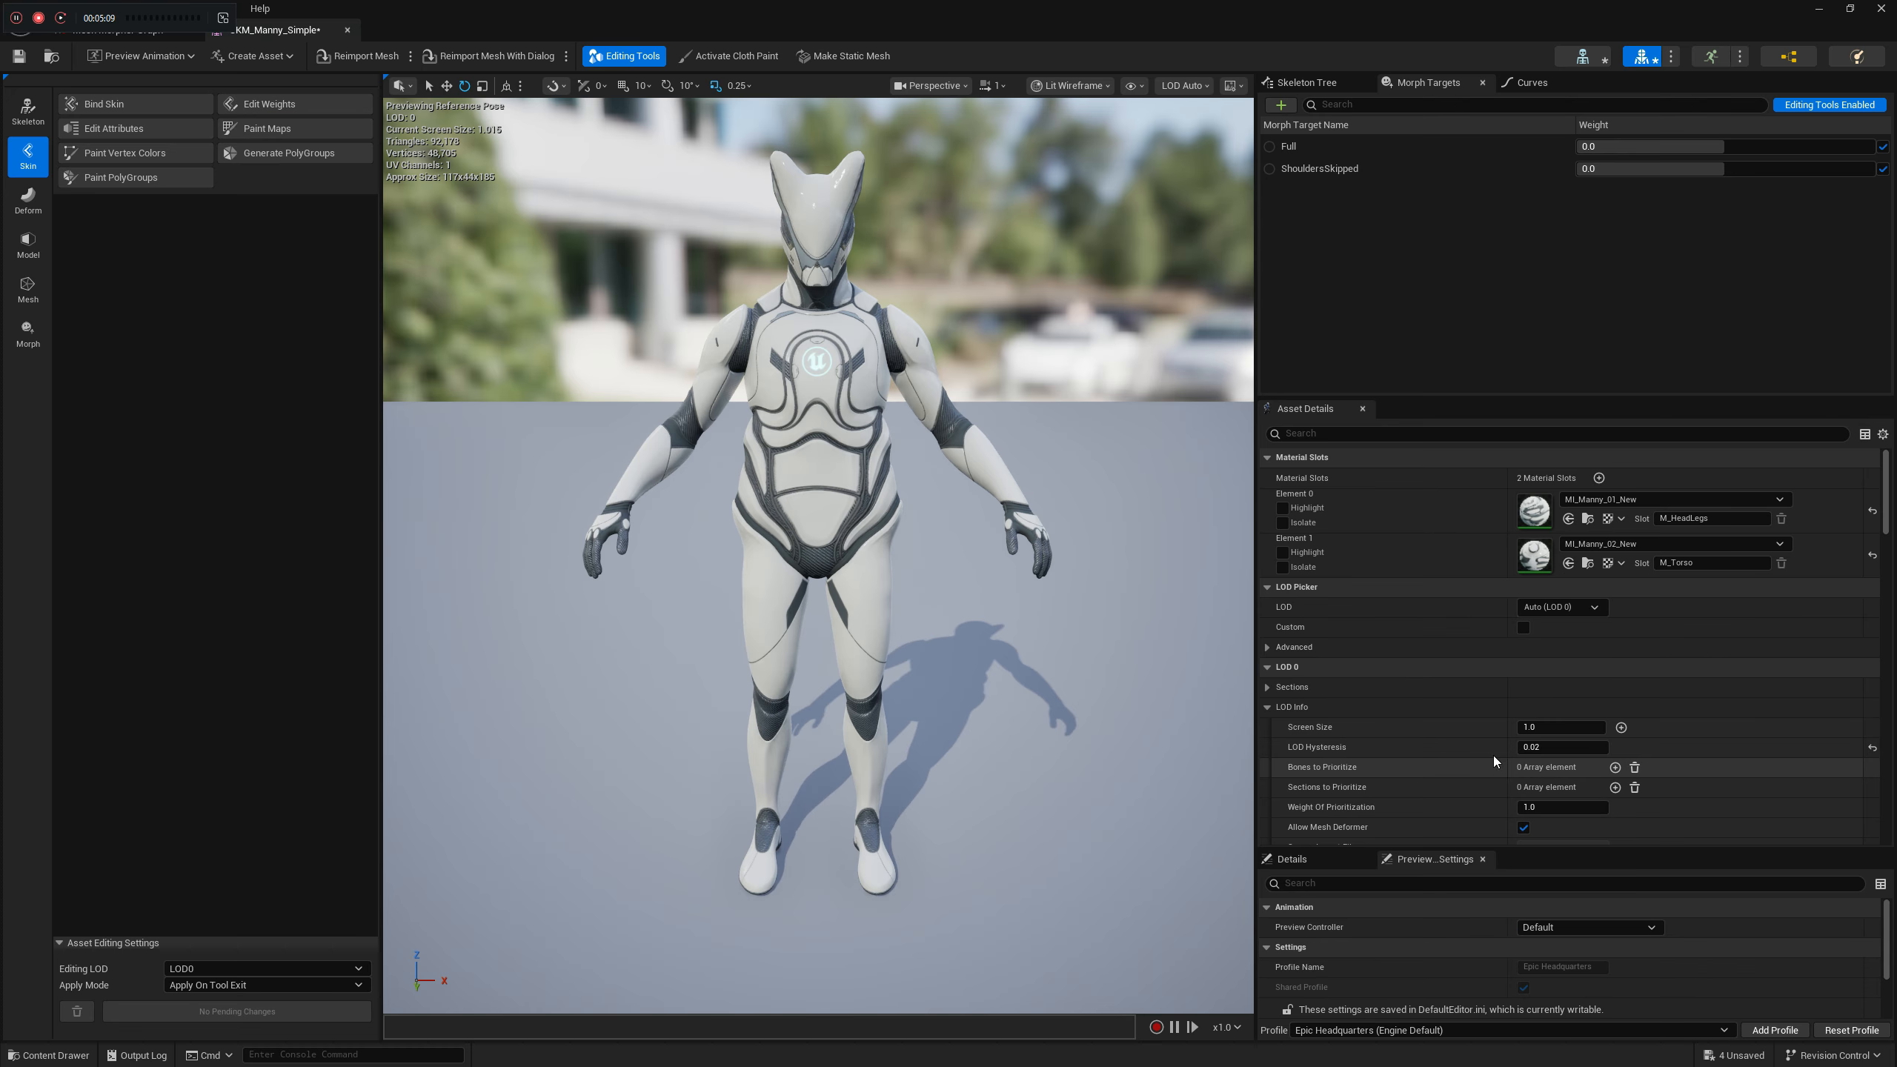
click(134, 33)
Rewire the Bake Mesh node's input to the Load Skeletal Mesh node's Mesh output and view the loaded mesh
scroll(1697, 324, down, 2)
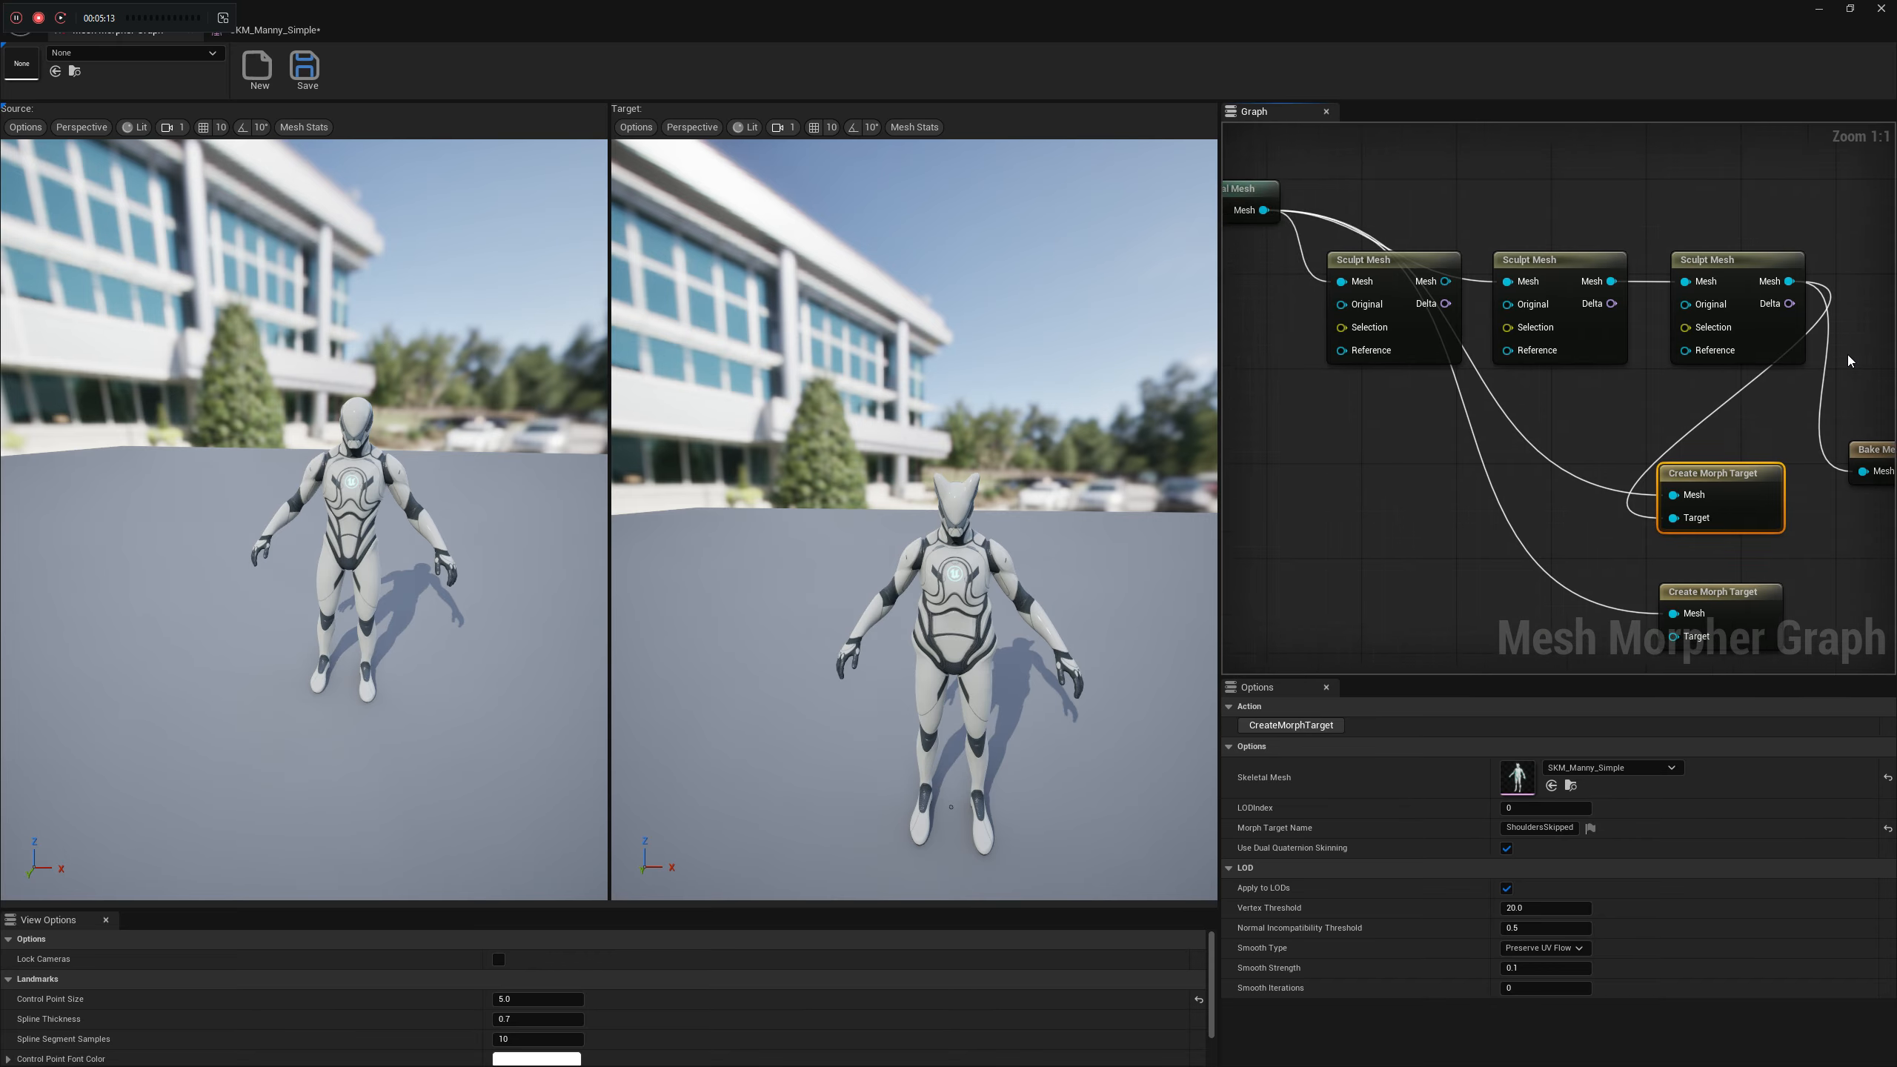
right_drag(1810, 375, 1784, 407)
right_drag(1542, 257, 1461, 254)
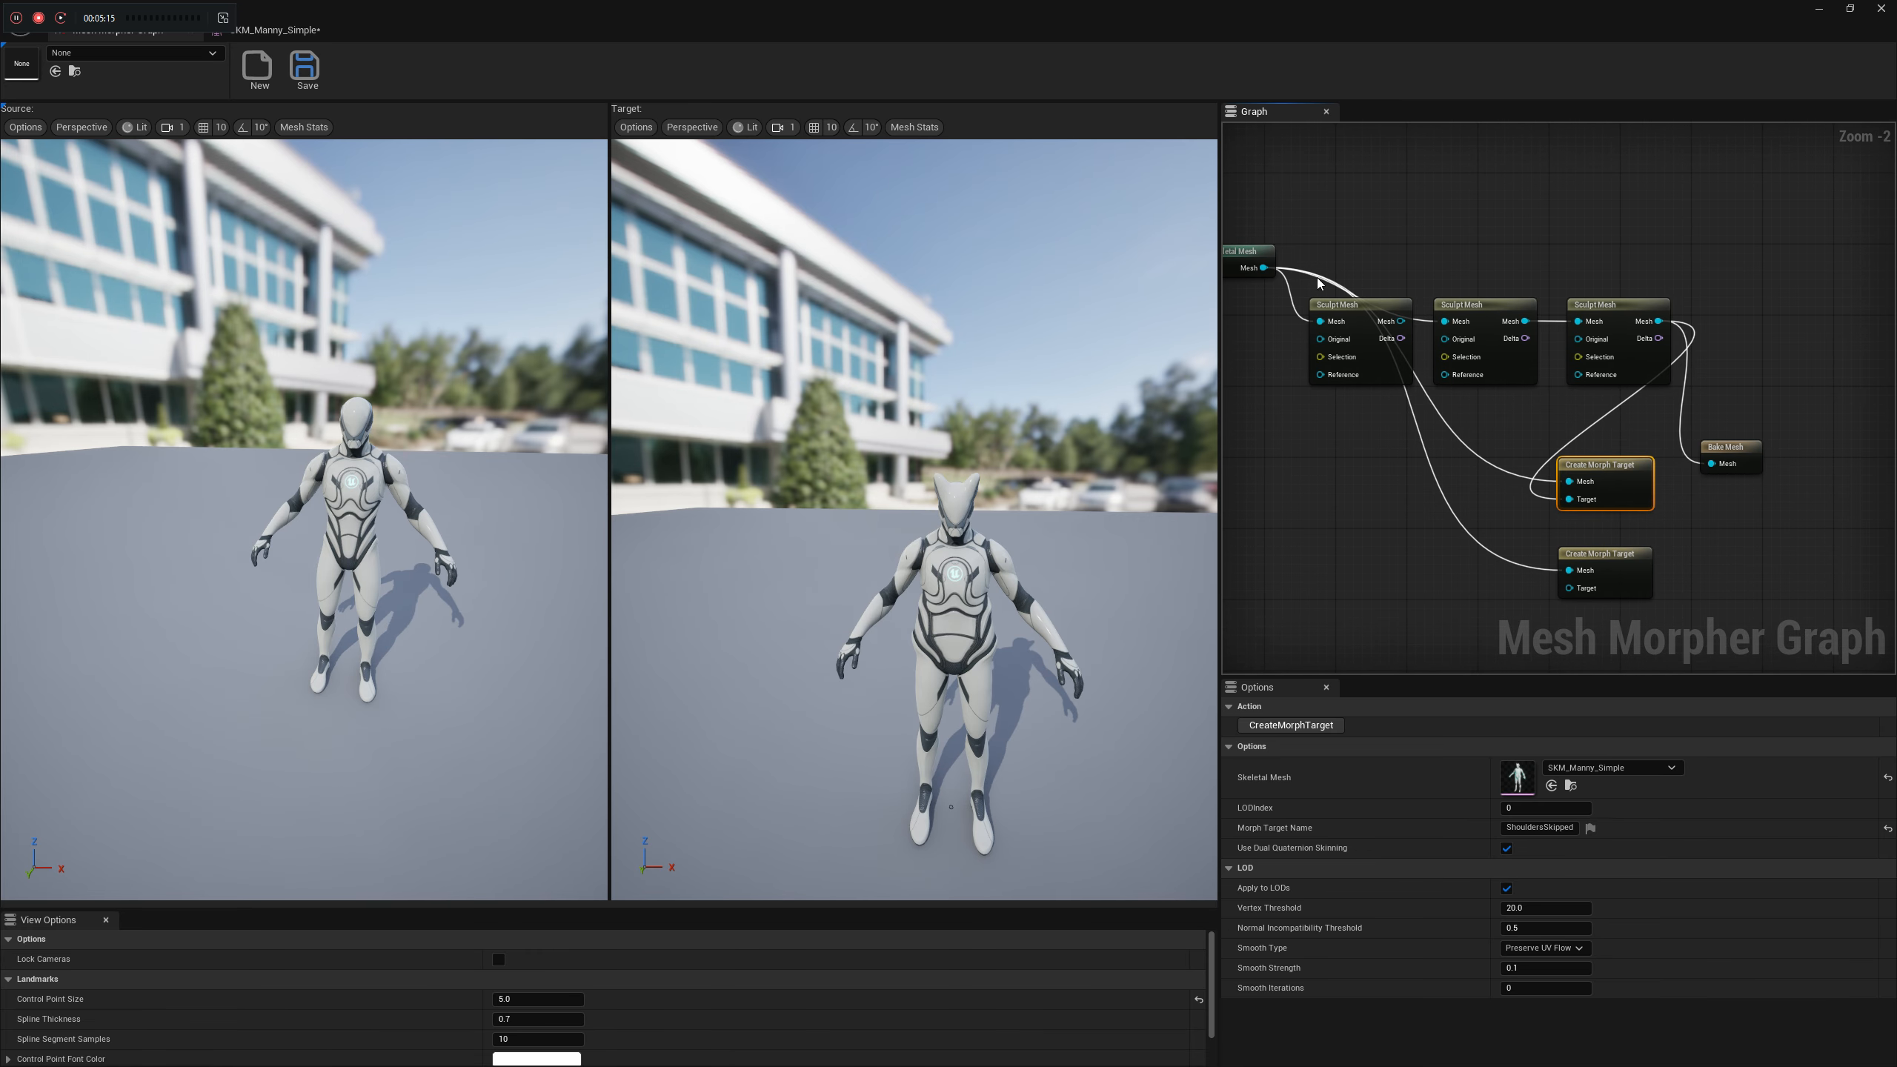
right_drag(1291, 264, 1347, 243)
drag(1309, 246, 1768, 442)
click(1267, 238)
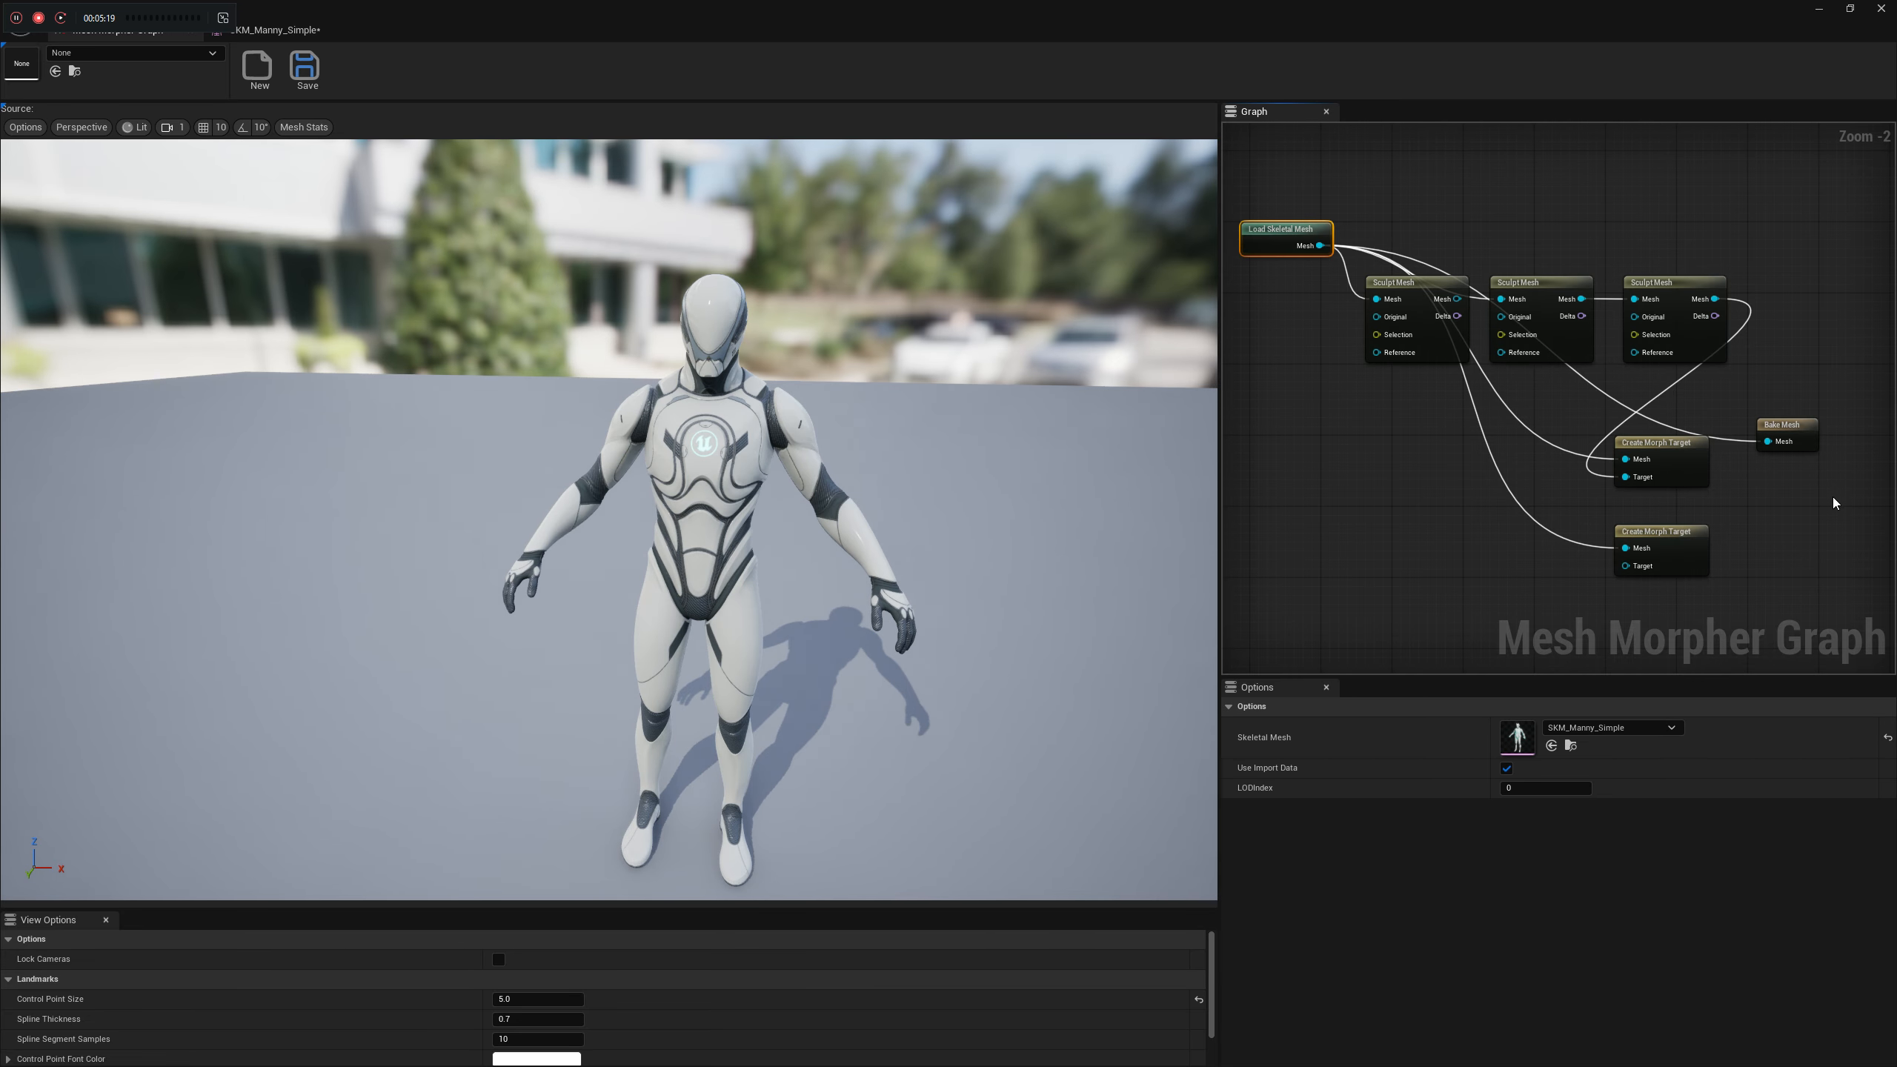
Bake the unsculpted source mesh back into SKM_Manny_Simple
click(1782, 426)
click(1272, 725)
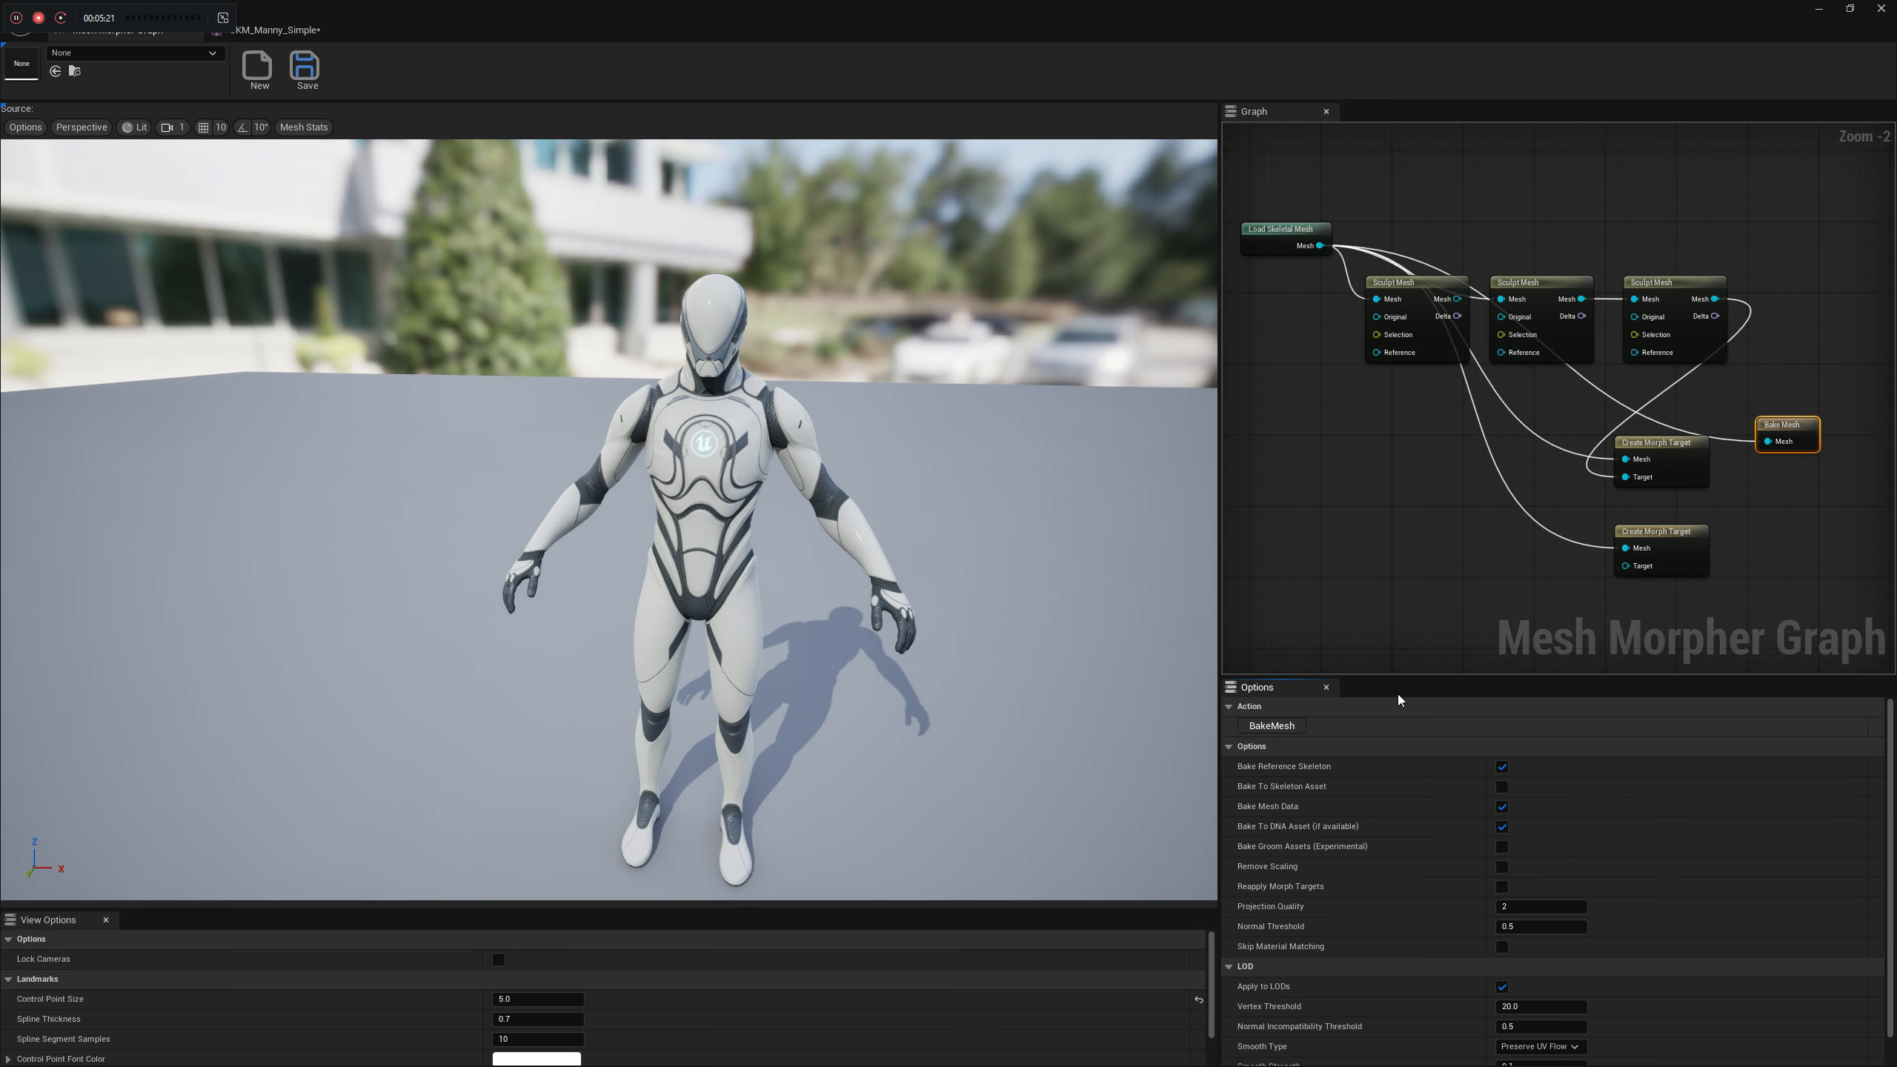
click(1068, 569)
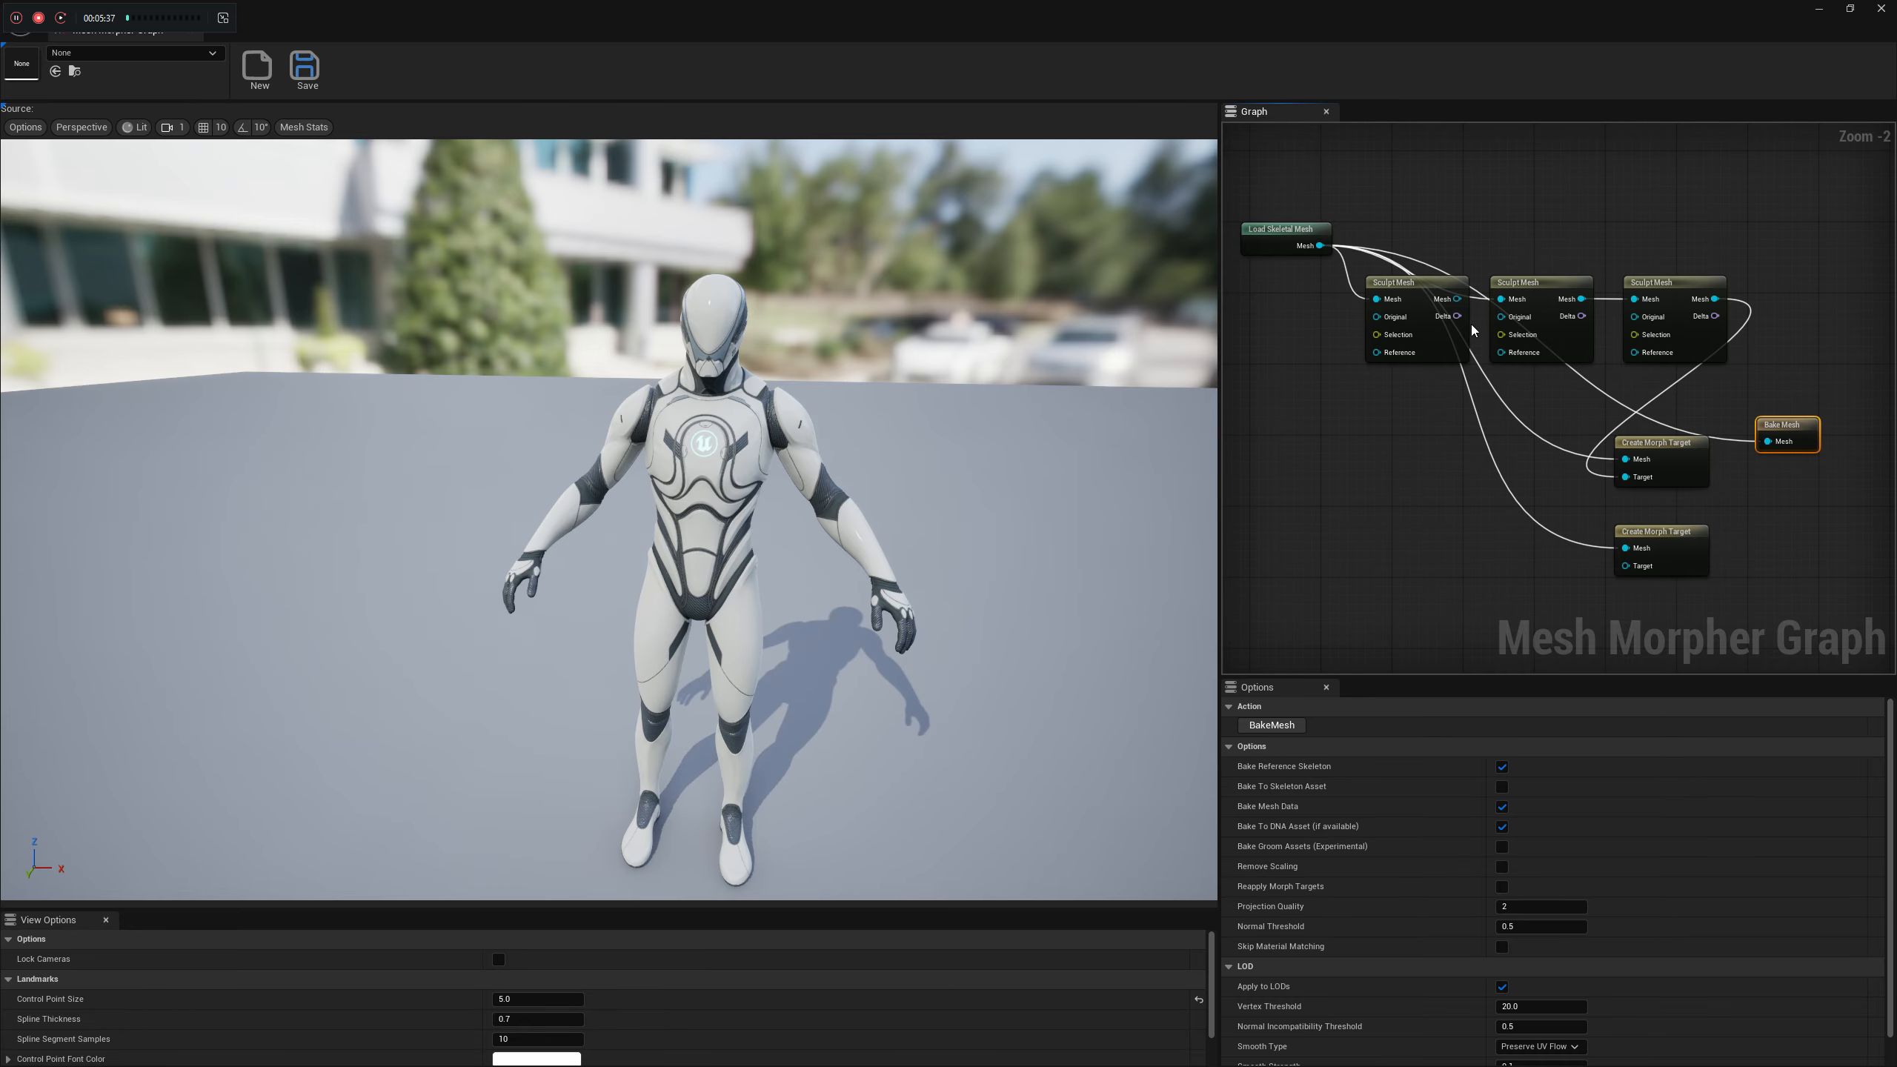
Open SKM_Manny_Simple, preview Full at about 0.95 and ShouldersSkipped at about 0.52, and reset both weights
click(1283, 229)
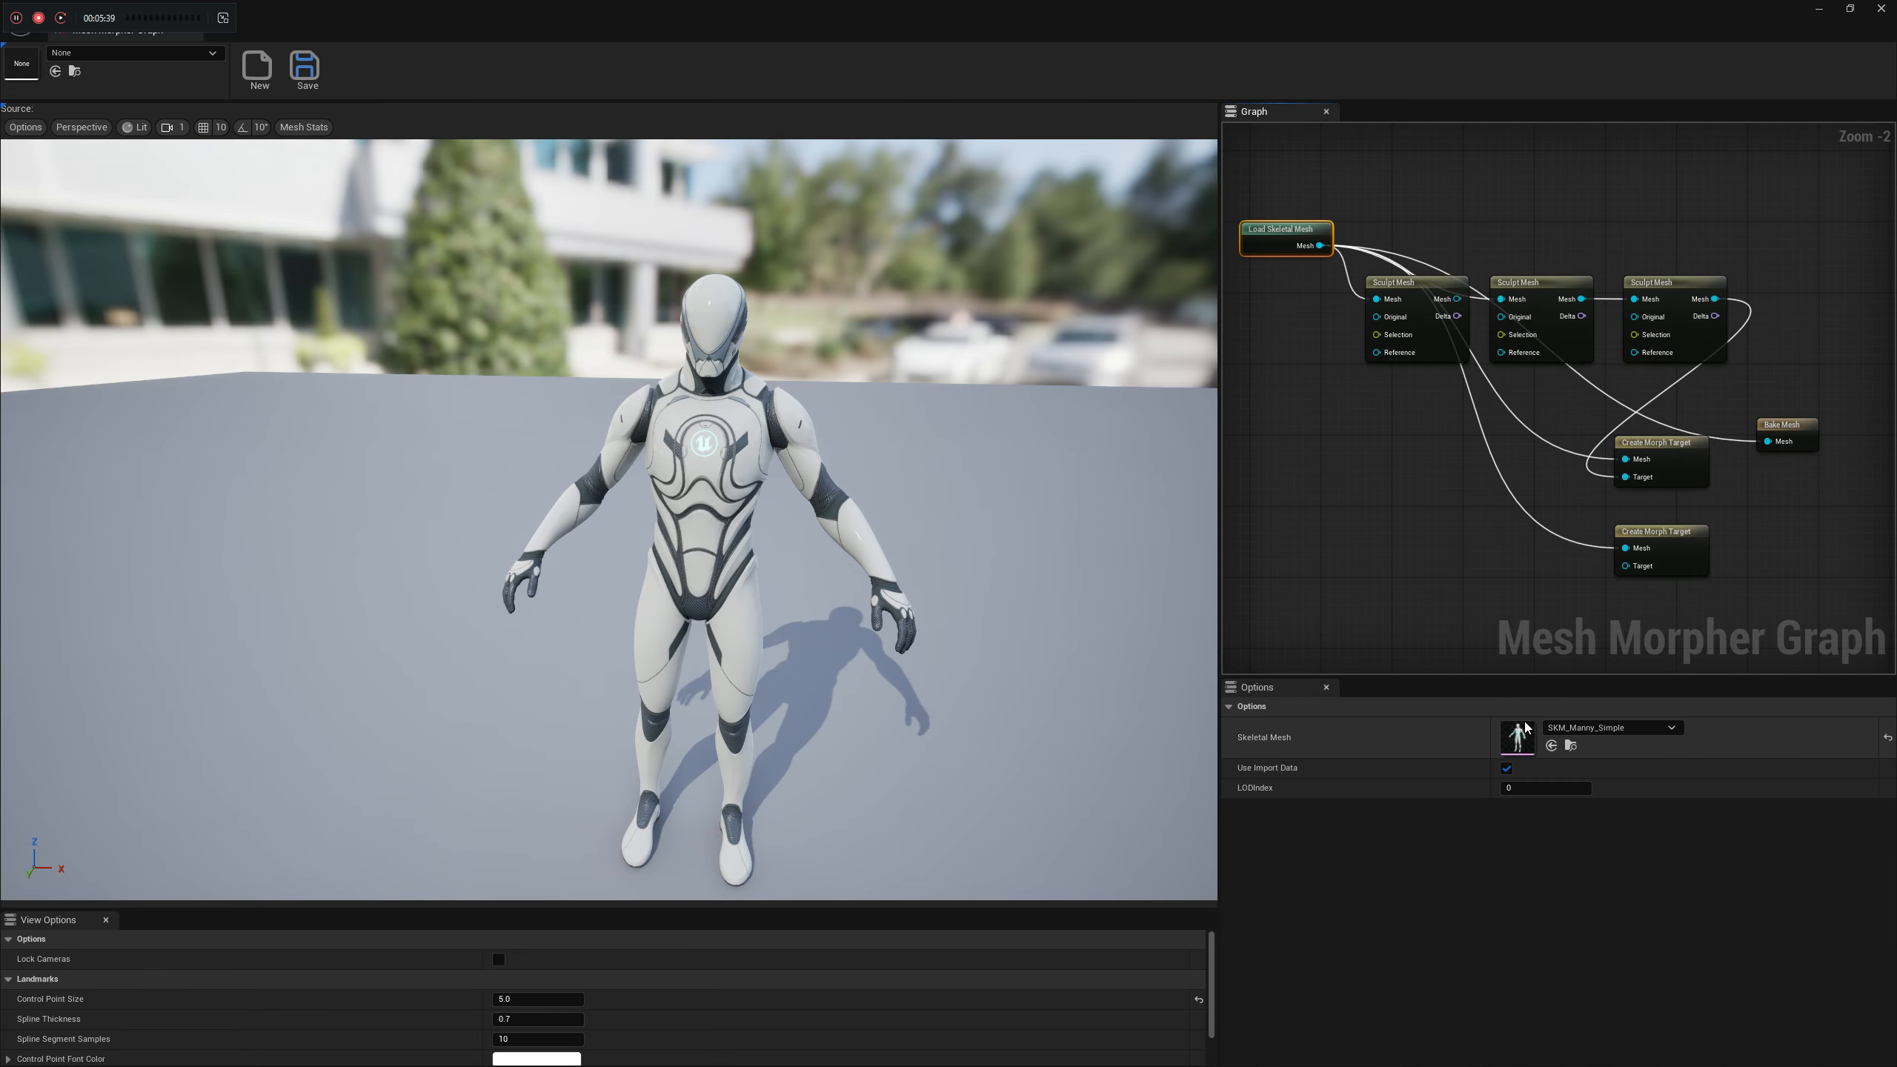
double_click(1512, 741)
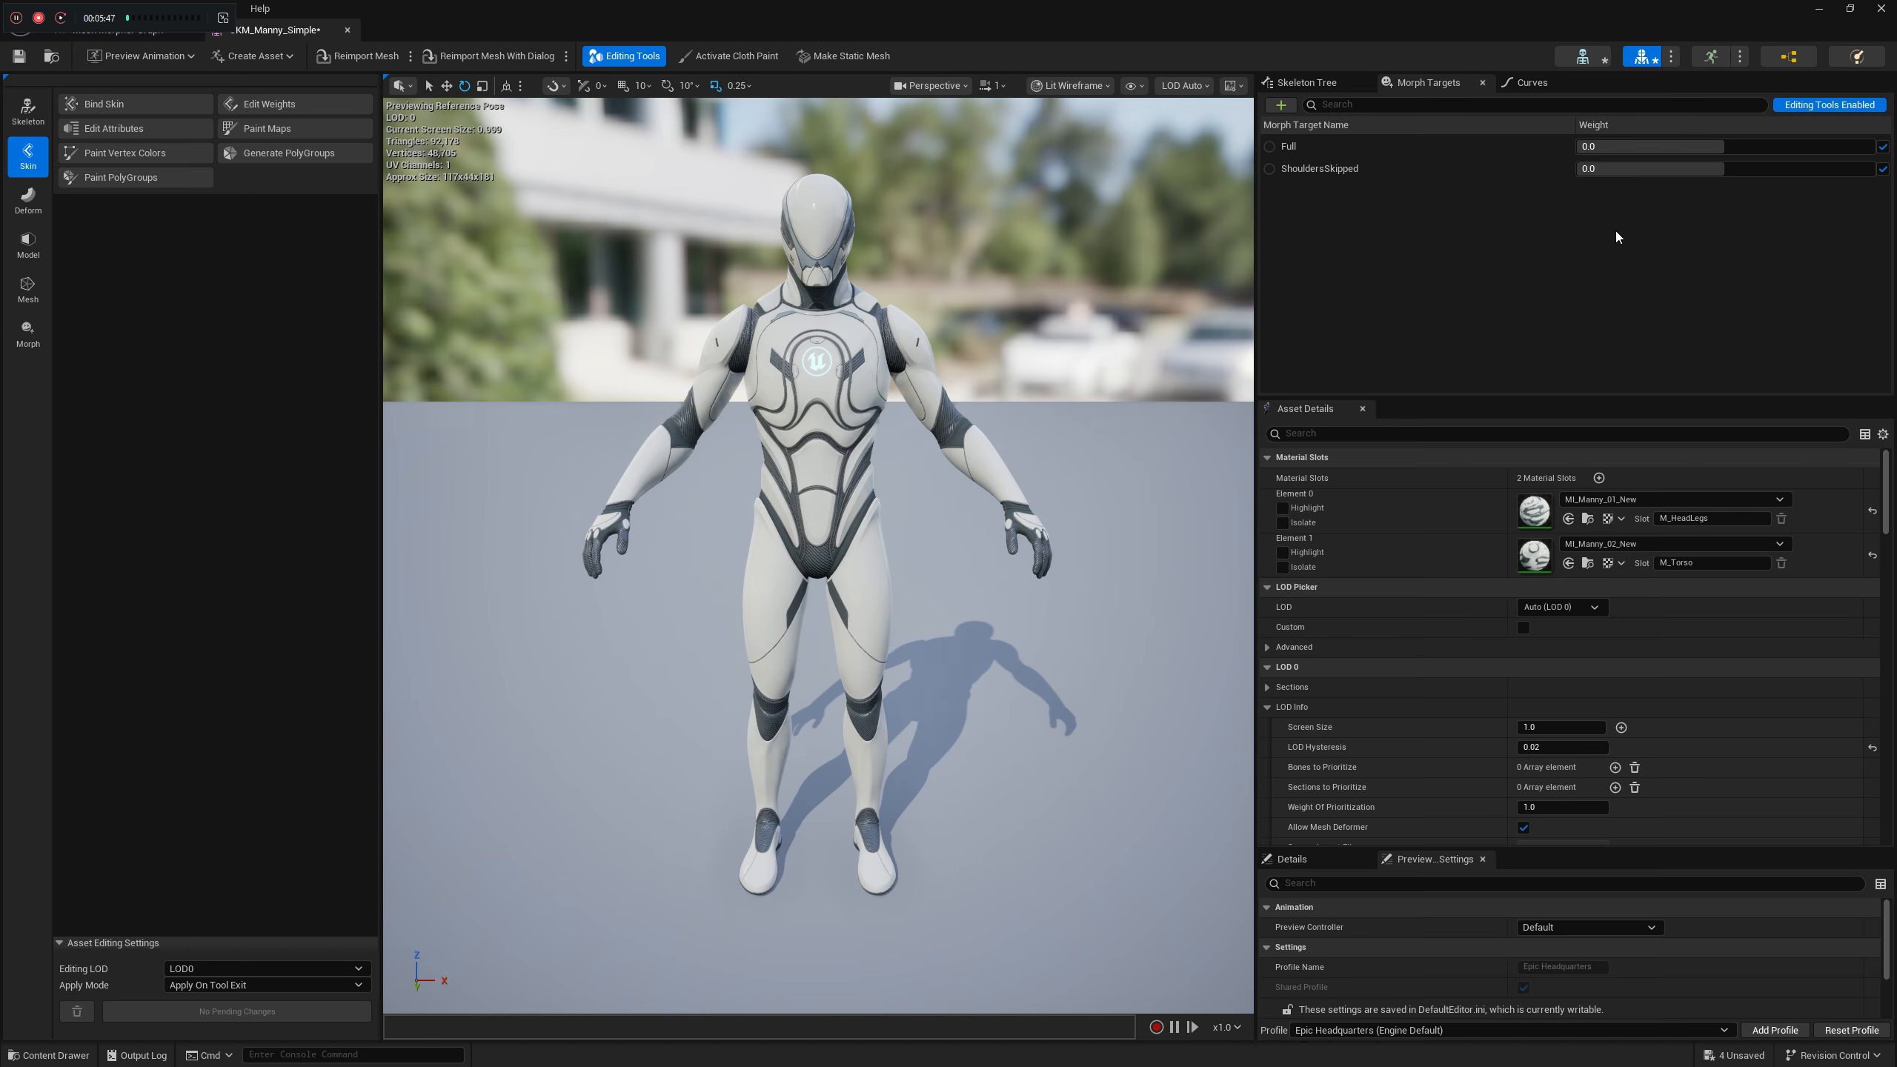
drag(1685, 146, 1853, 147)
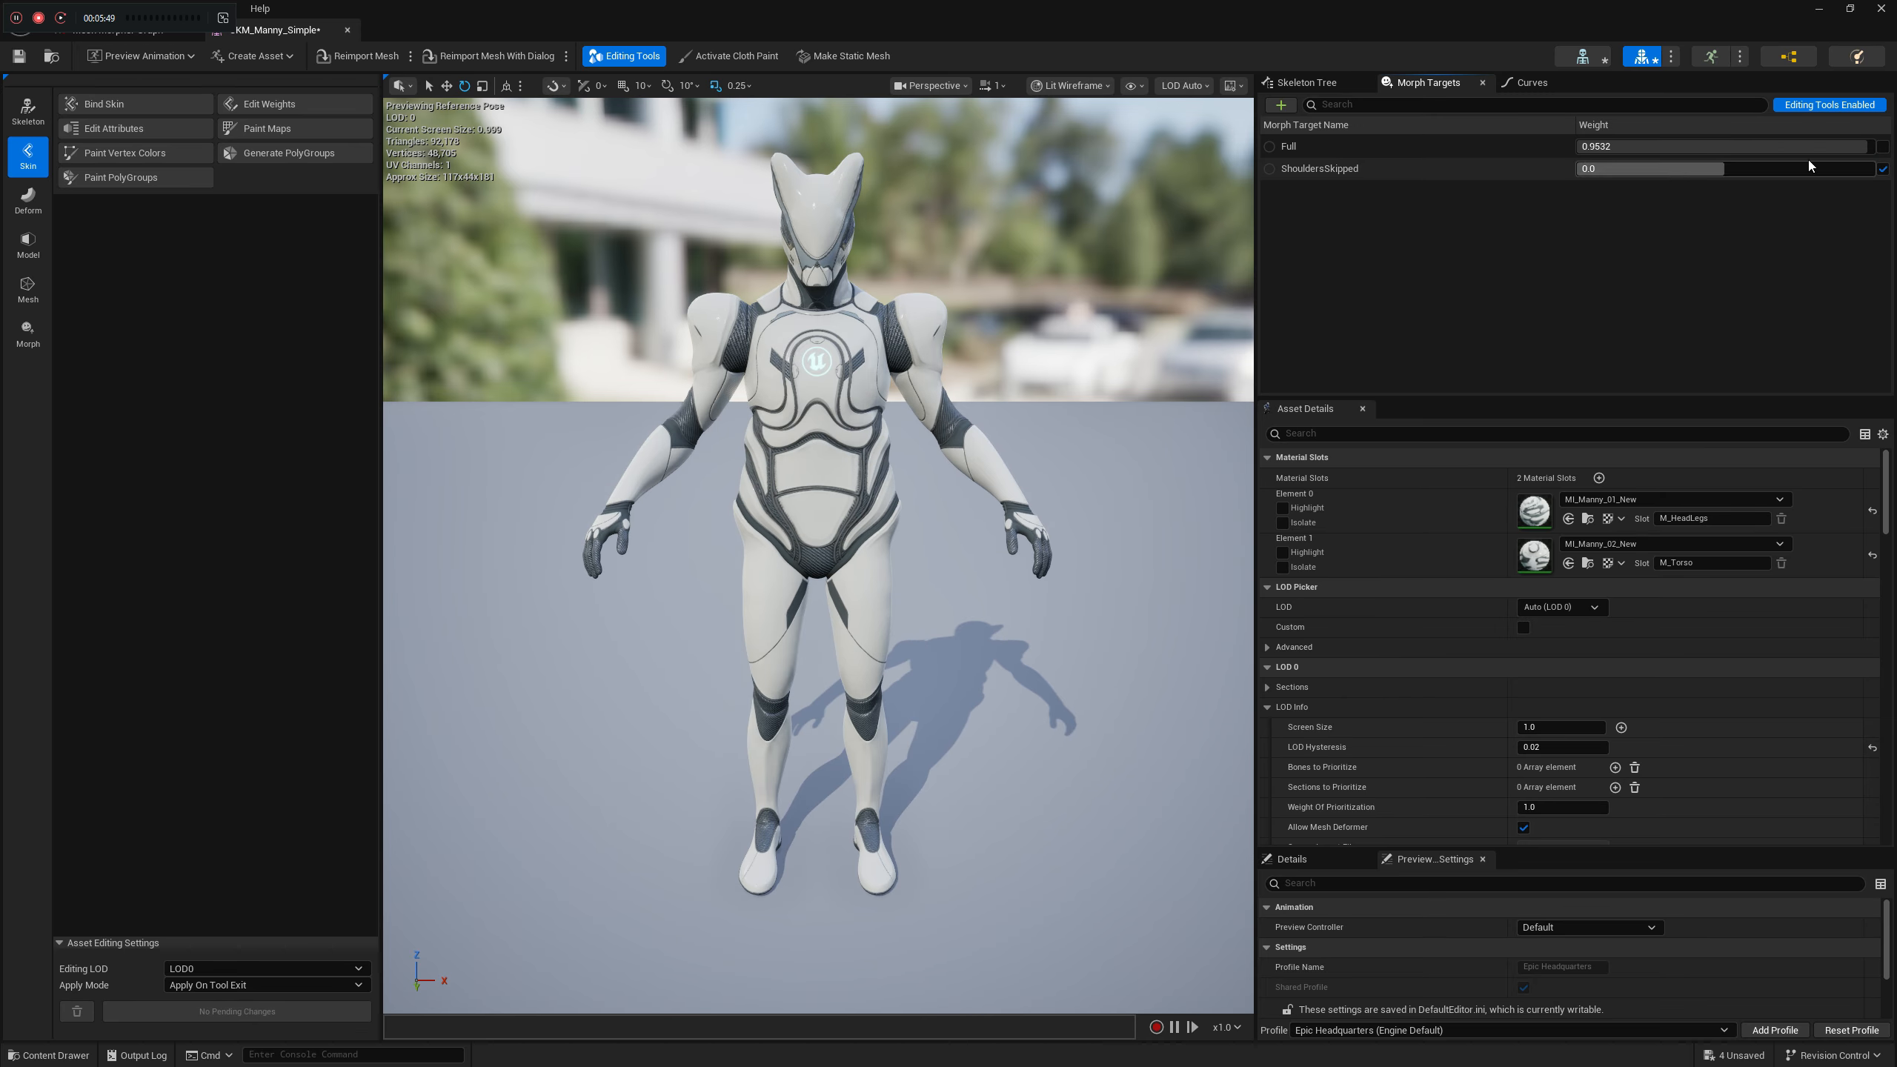
drag(1642, 168, 1740, 168)
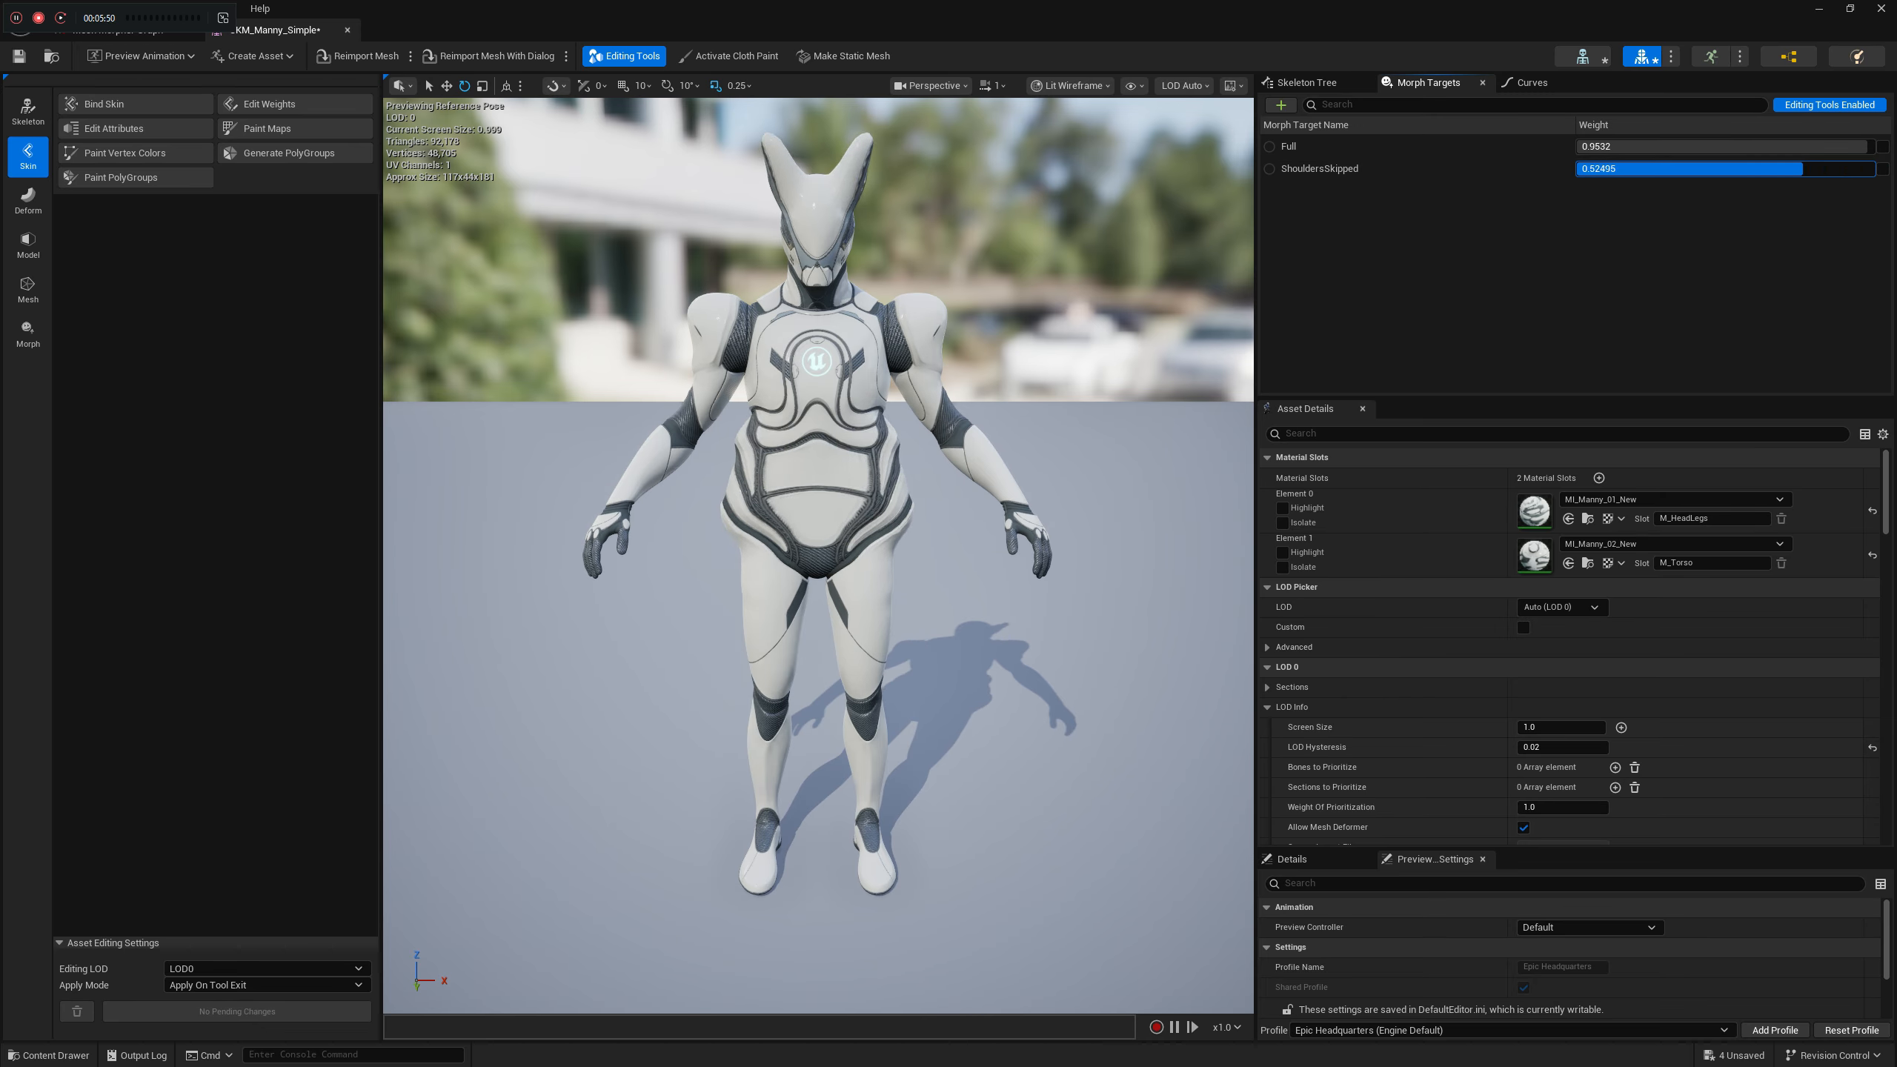
click(1882, 147)
click(1883, 169)
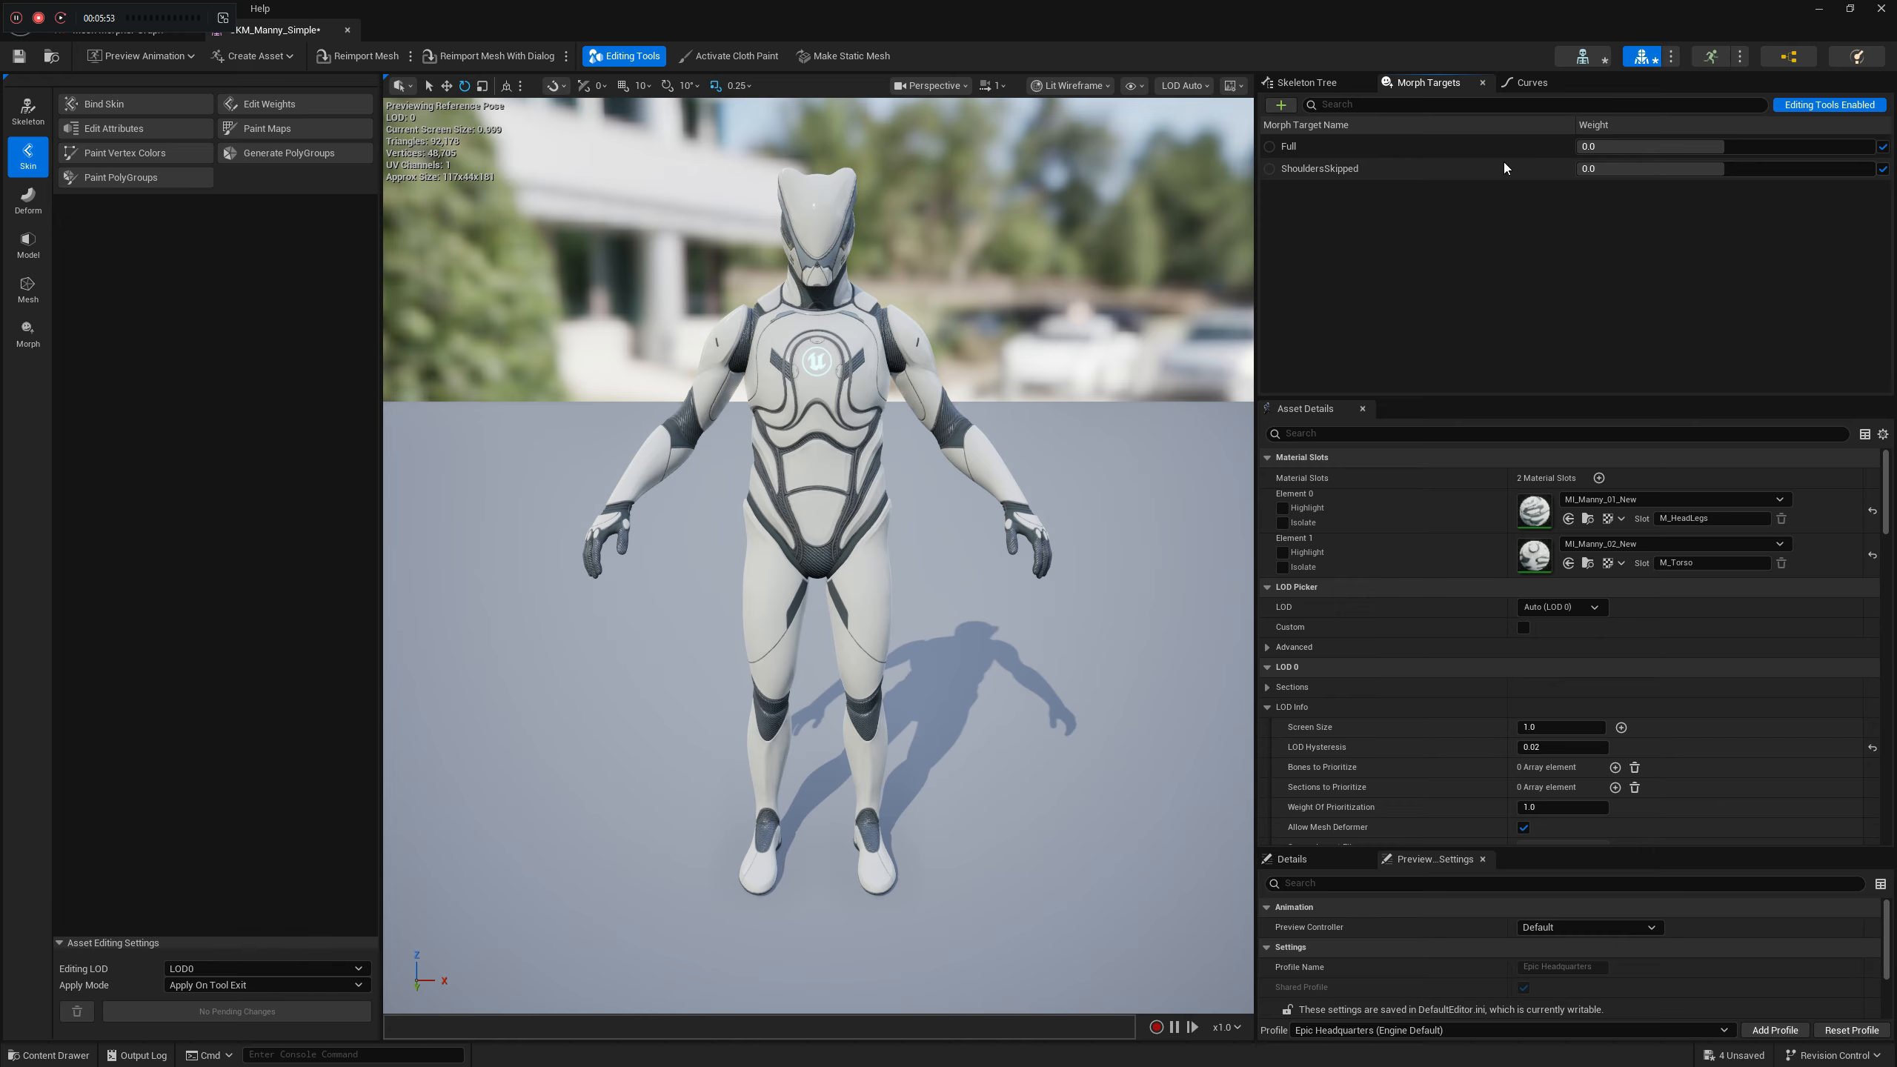